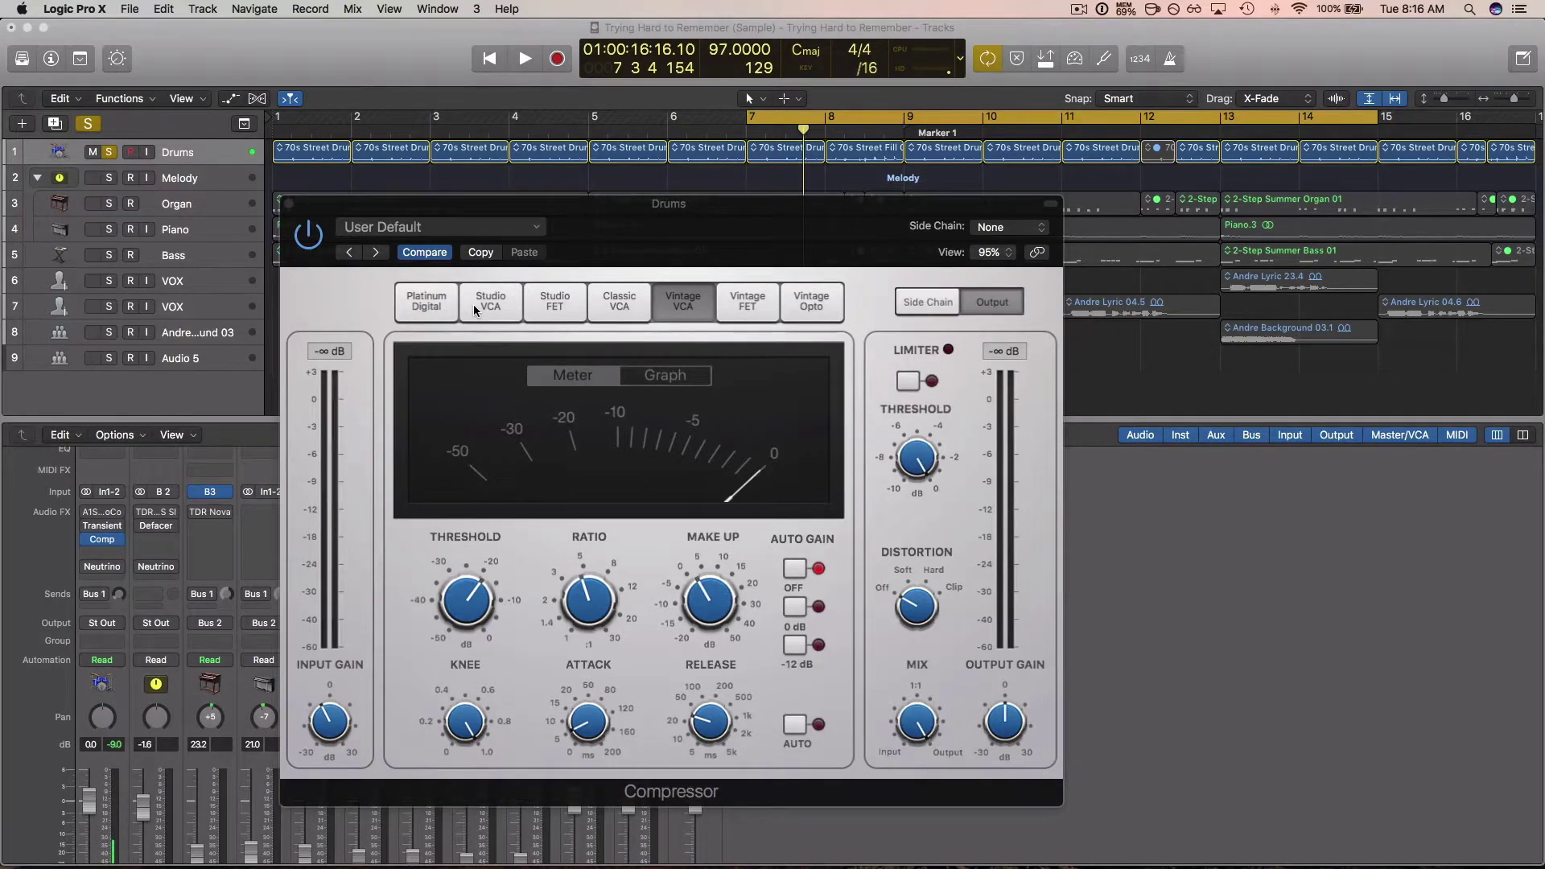
# - Compare the drum playback with the Compressor switched off and back on, stop playback and close the plug-in window
pyautogui.moveTo(675, 251); pyautogui.dragTo(711, 278)
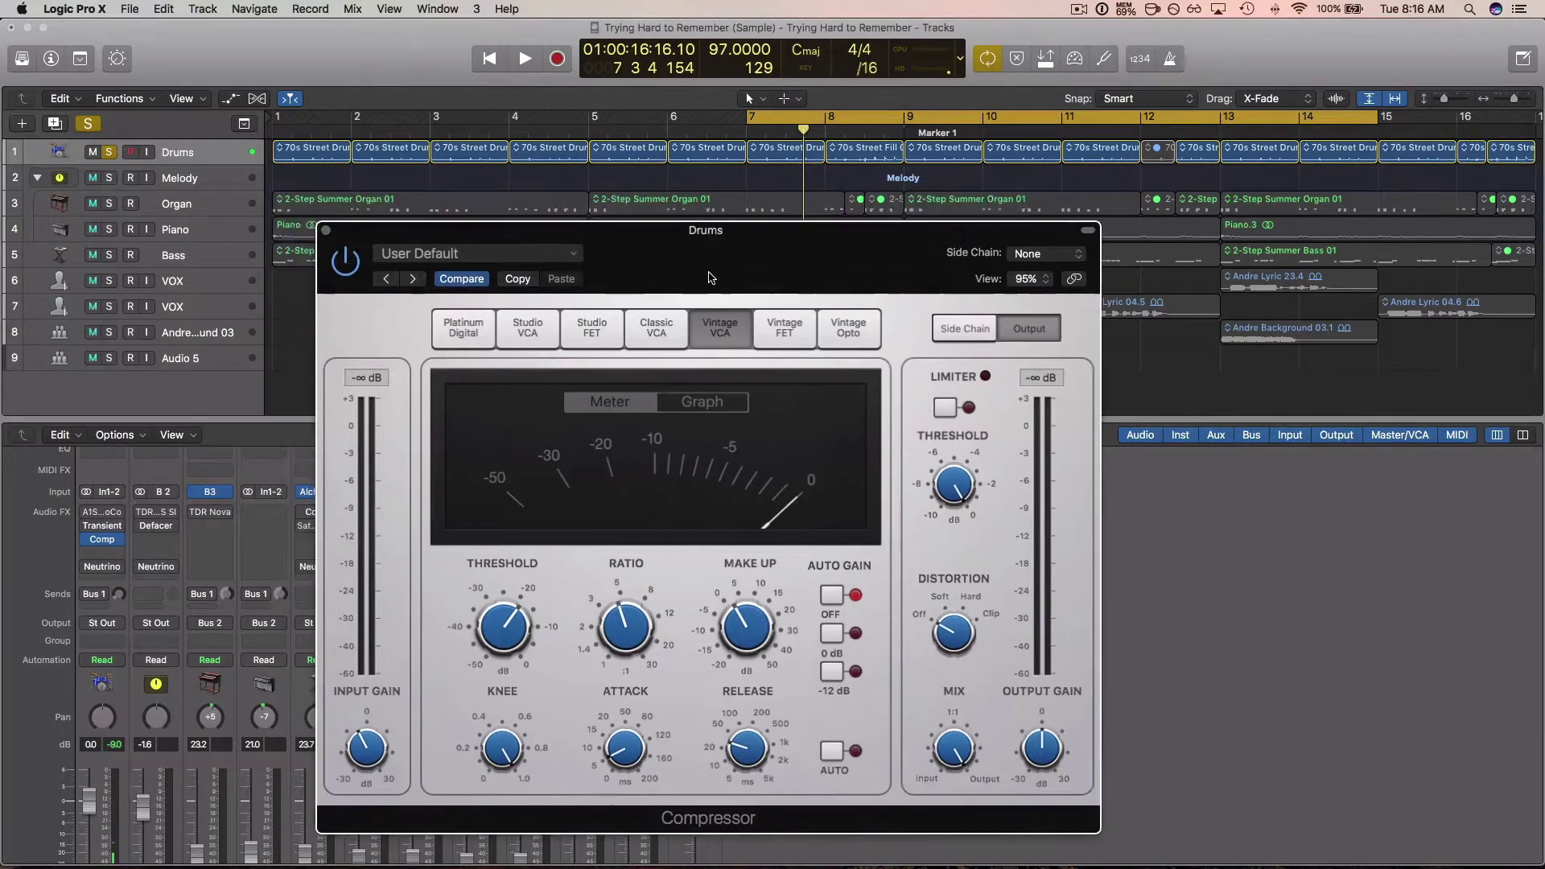
pyautogui.click(346, 262)
pyautogui.press('space')
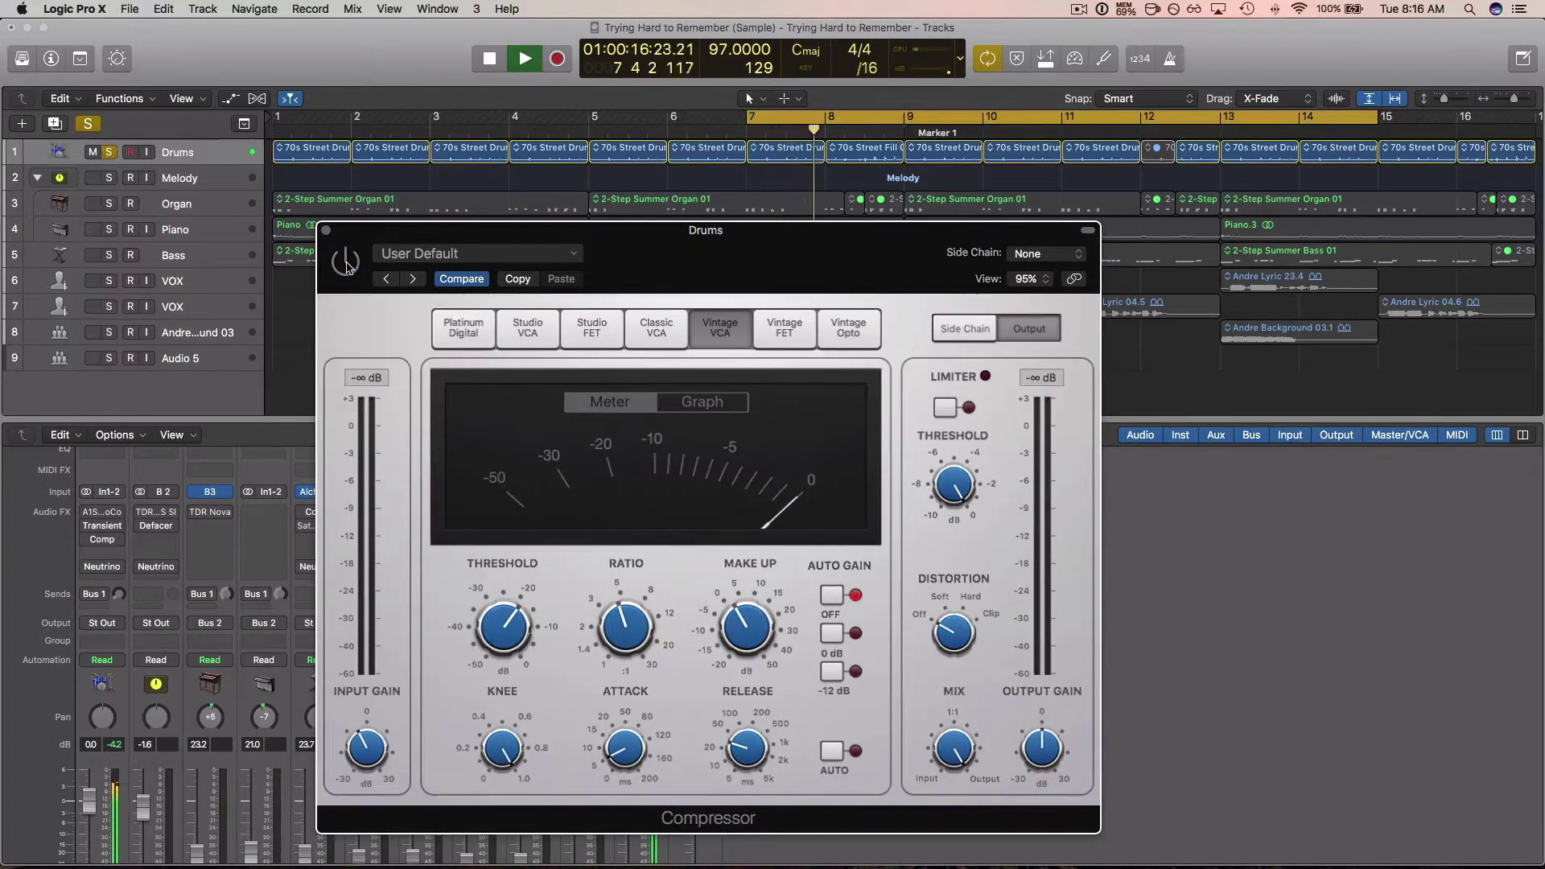
pyautogui.click(346, 263)
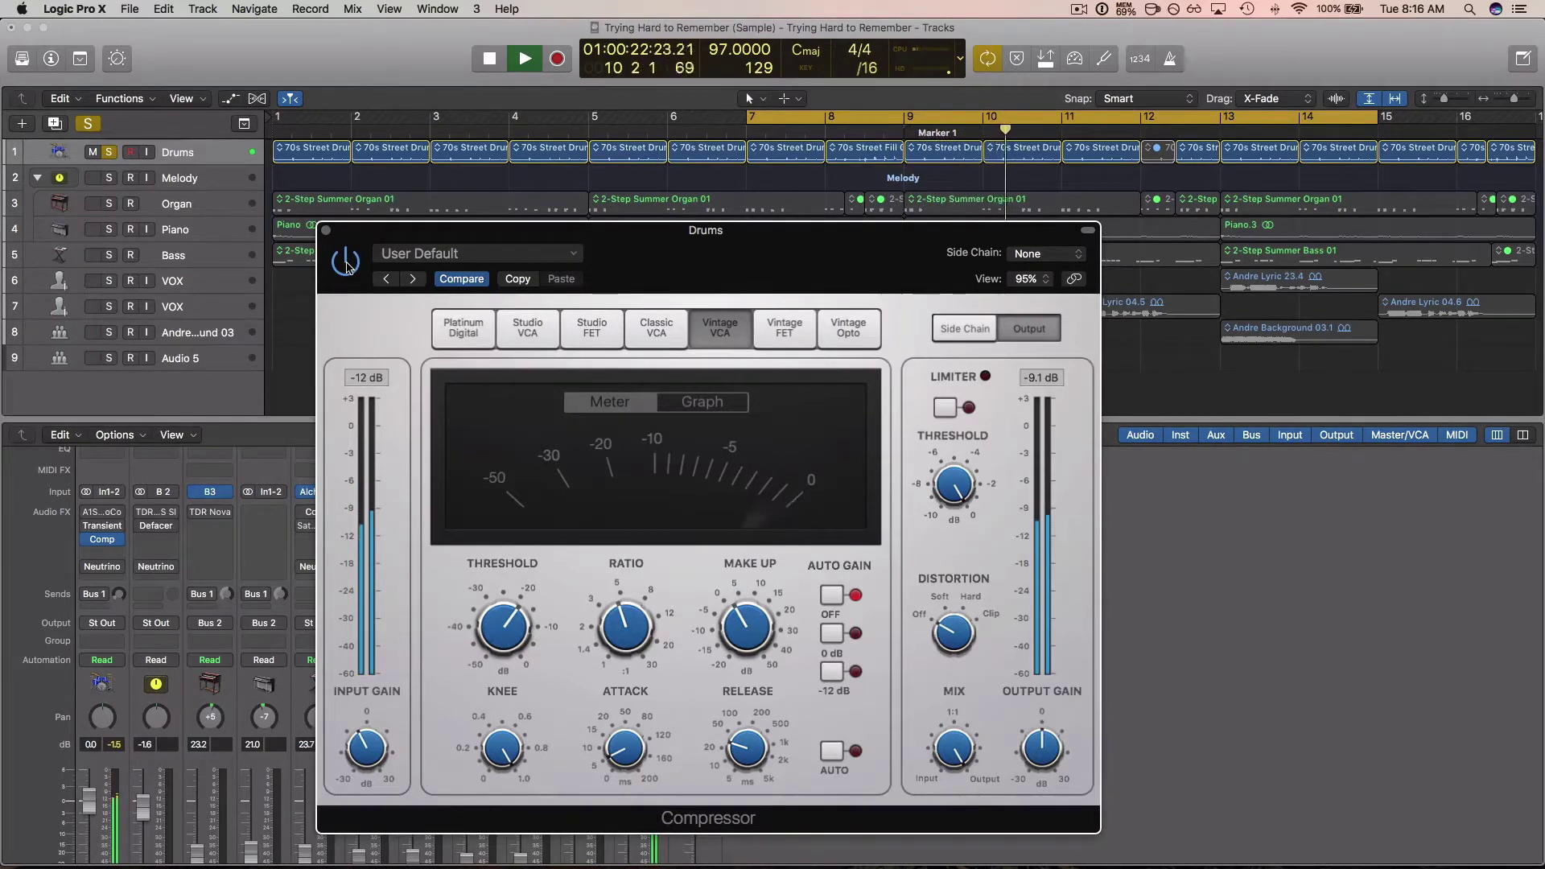
pyautogui.press('space')
pyautogui.click(326, 230)
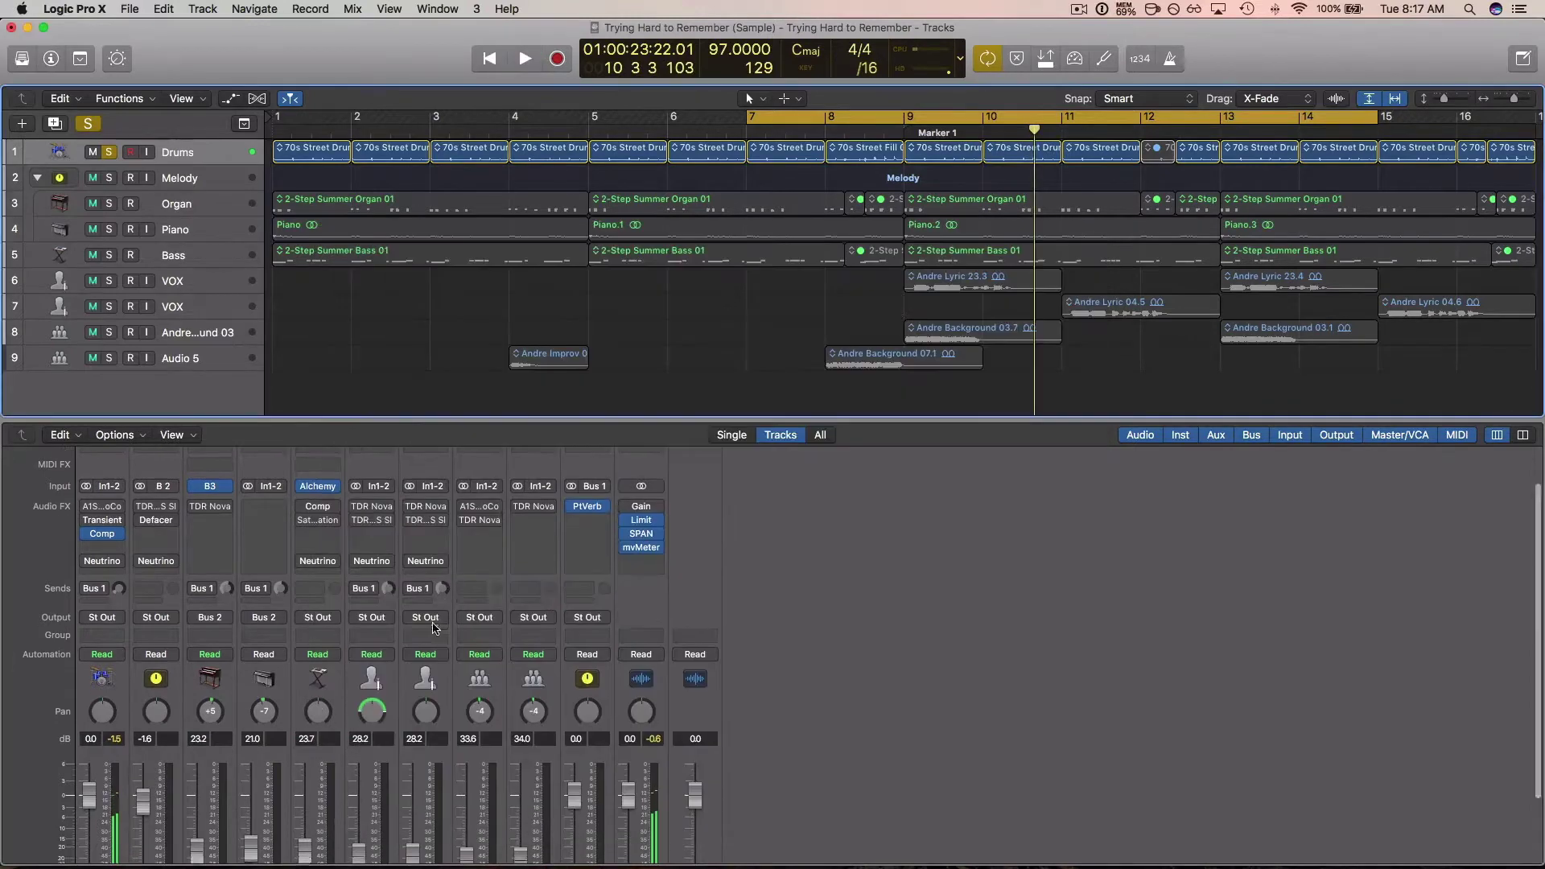
# - Solo the Bass track, turn on its Comp insert and play it back
pyautogui.scroll(-3, 433, 628)
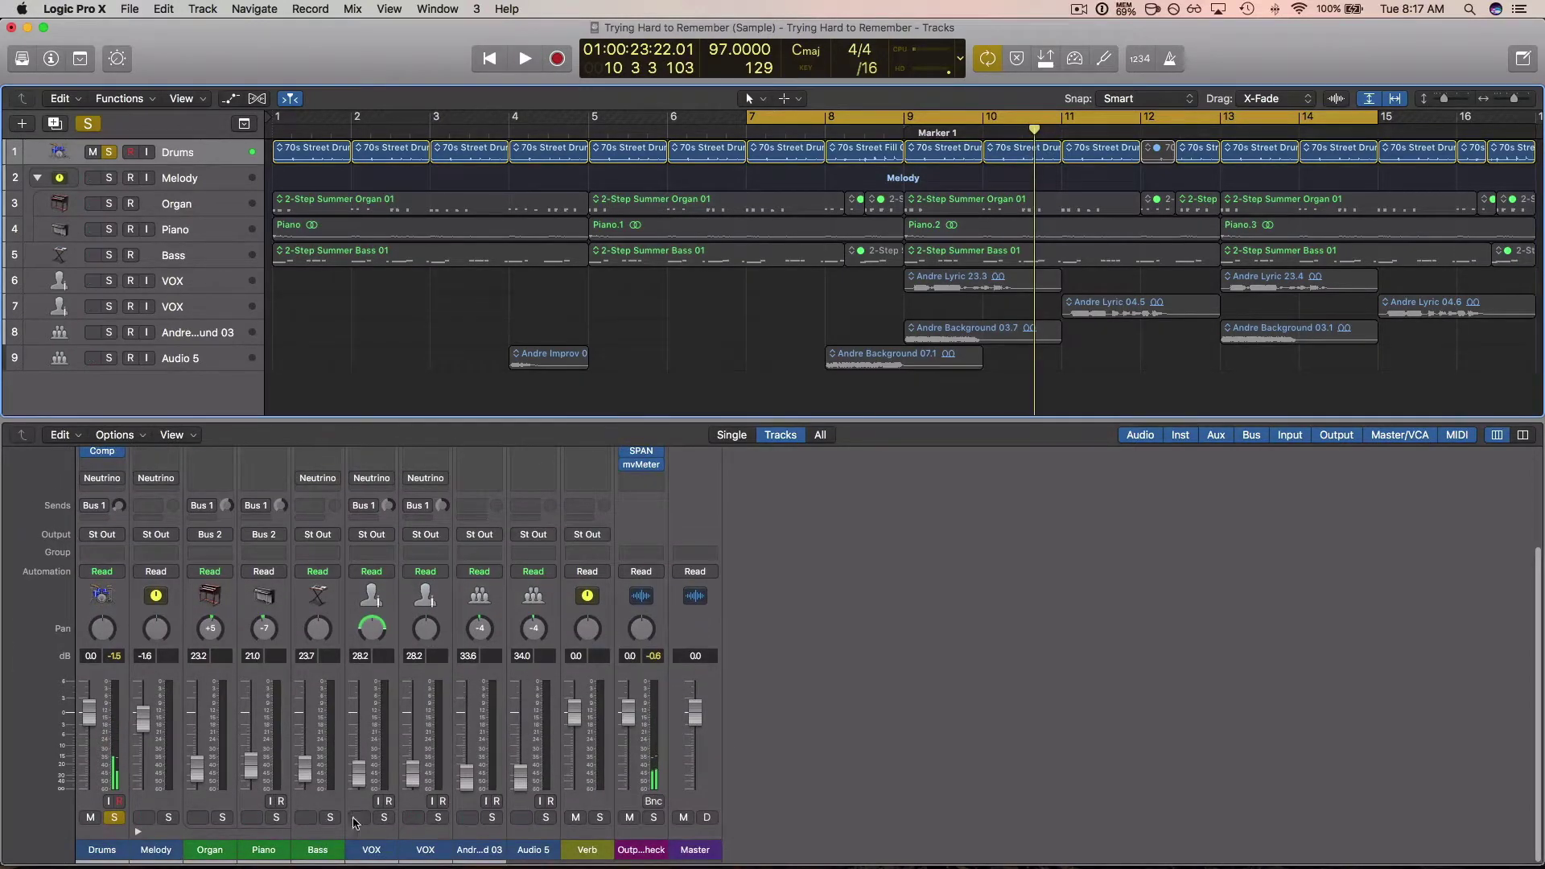
pyautogui.click(329, 818)
pyautogui.scroll(5, 318, 644)
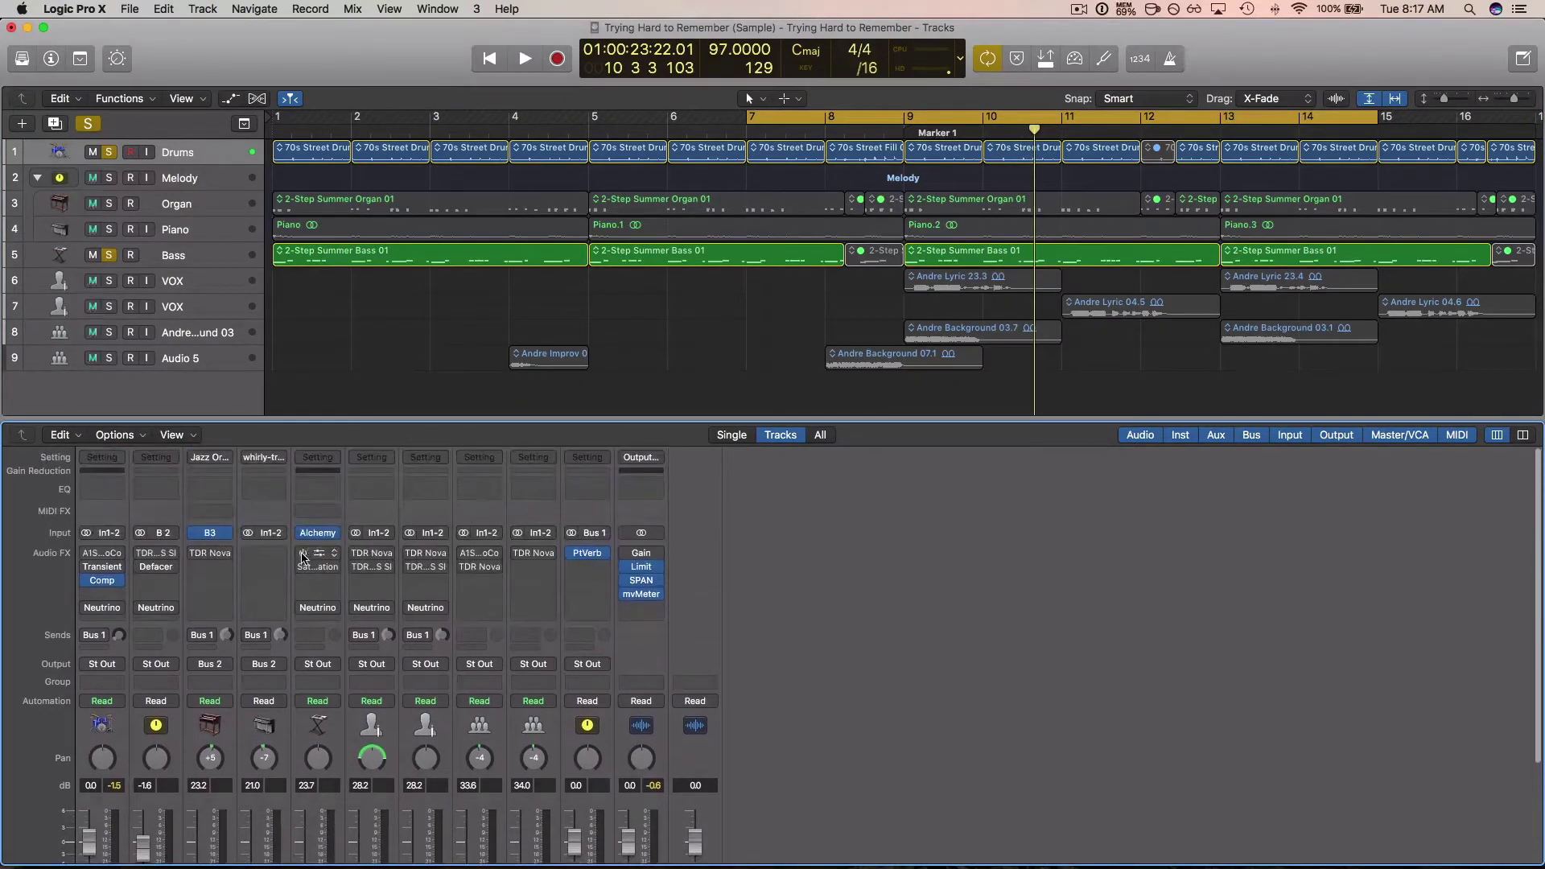
pyautogui.click(306, 554)
pyautogui.press('space')
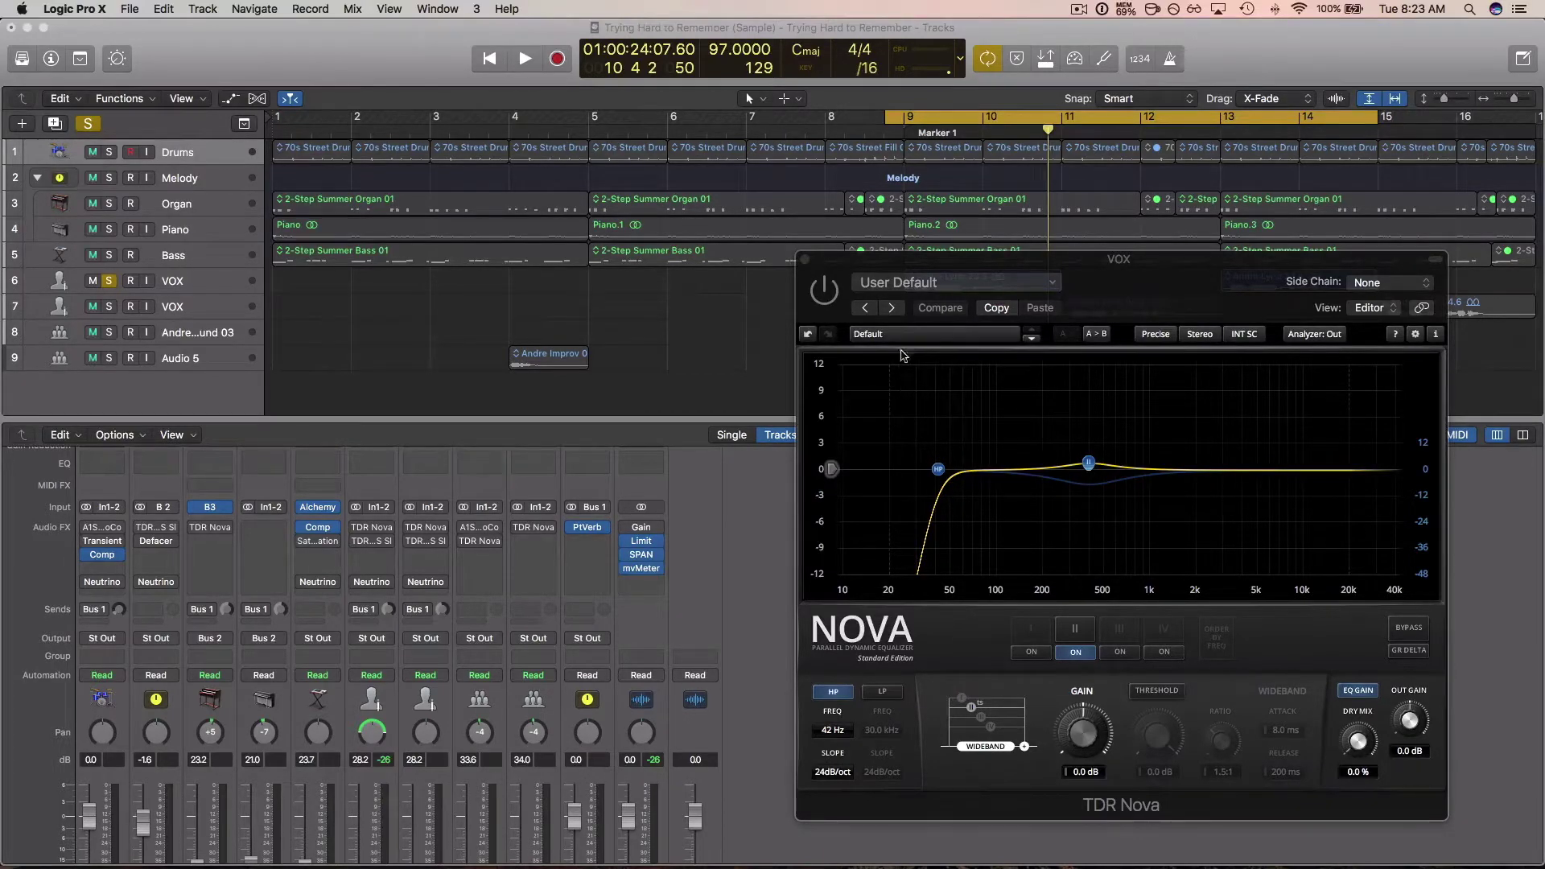
# - Play the soloed VOX track 6 with TDR Nova off, turn the plug-in on and listen again
pyautogui.press('space')
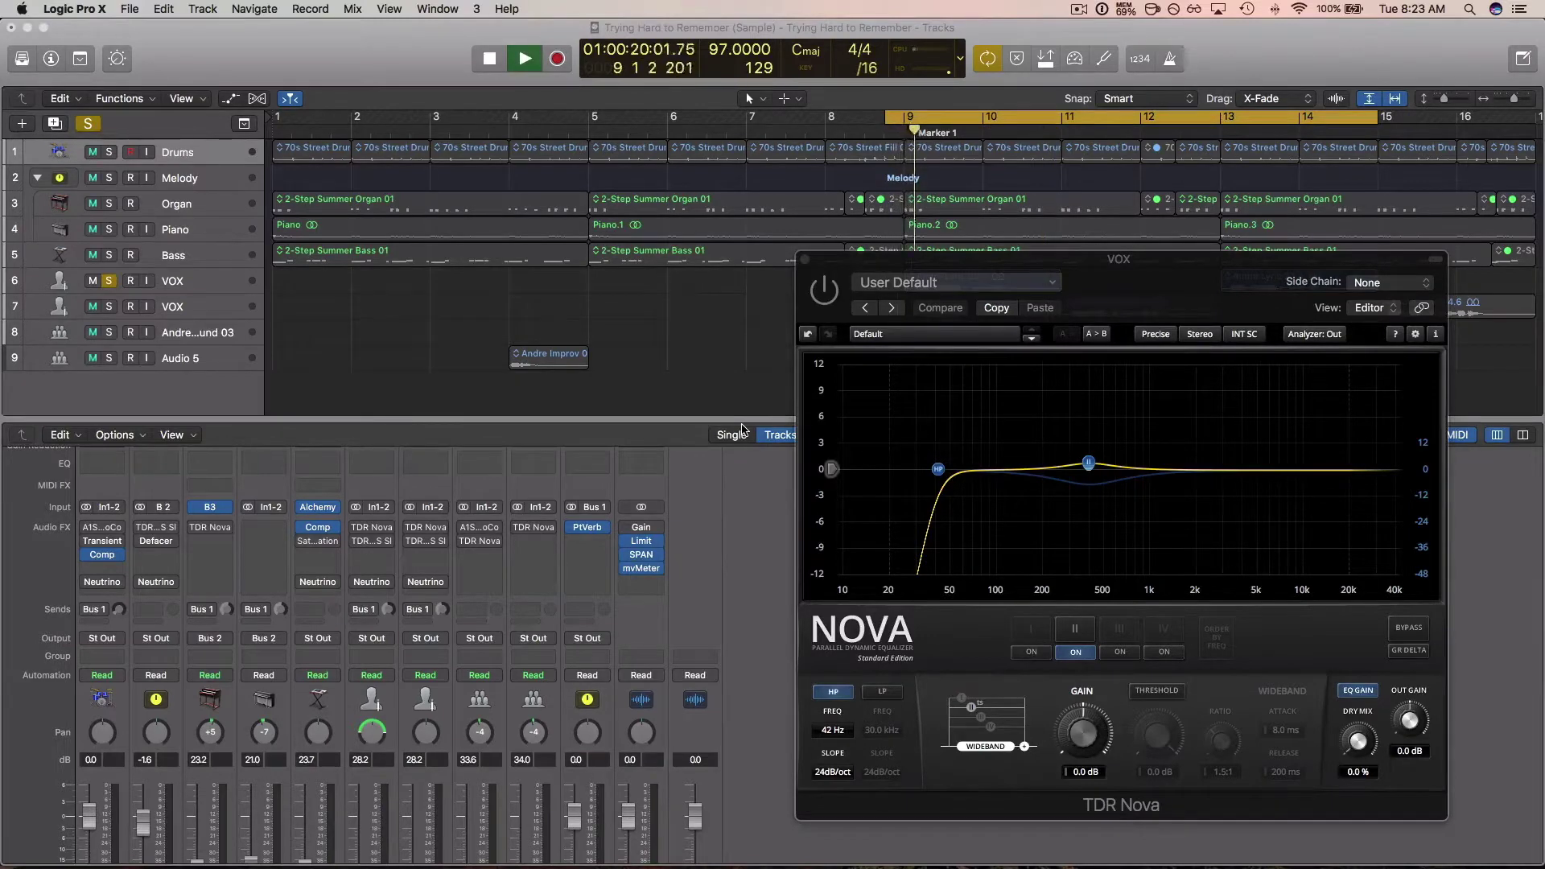
pyautogui.moveTo(1084, 301)
pyautogui.mouseDown()
pyautogui.moveTo(1094, 330)
pyautogui.moveTo(1084, 293)
pyautogui.mouseUp()
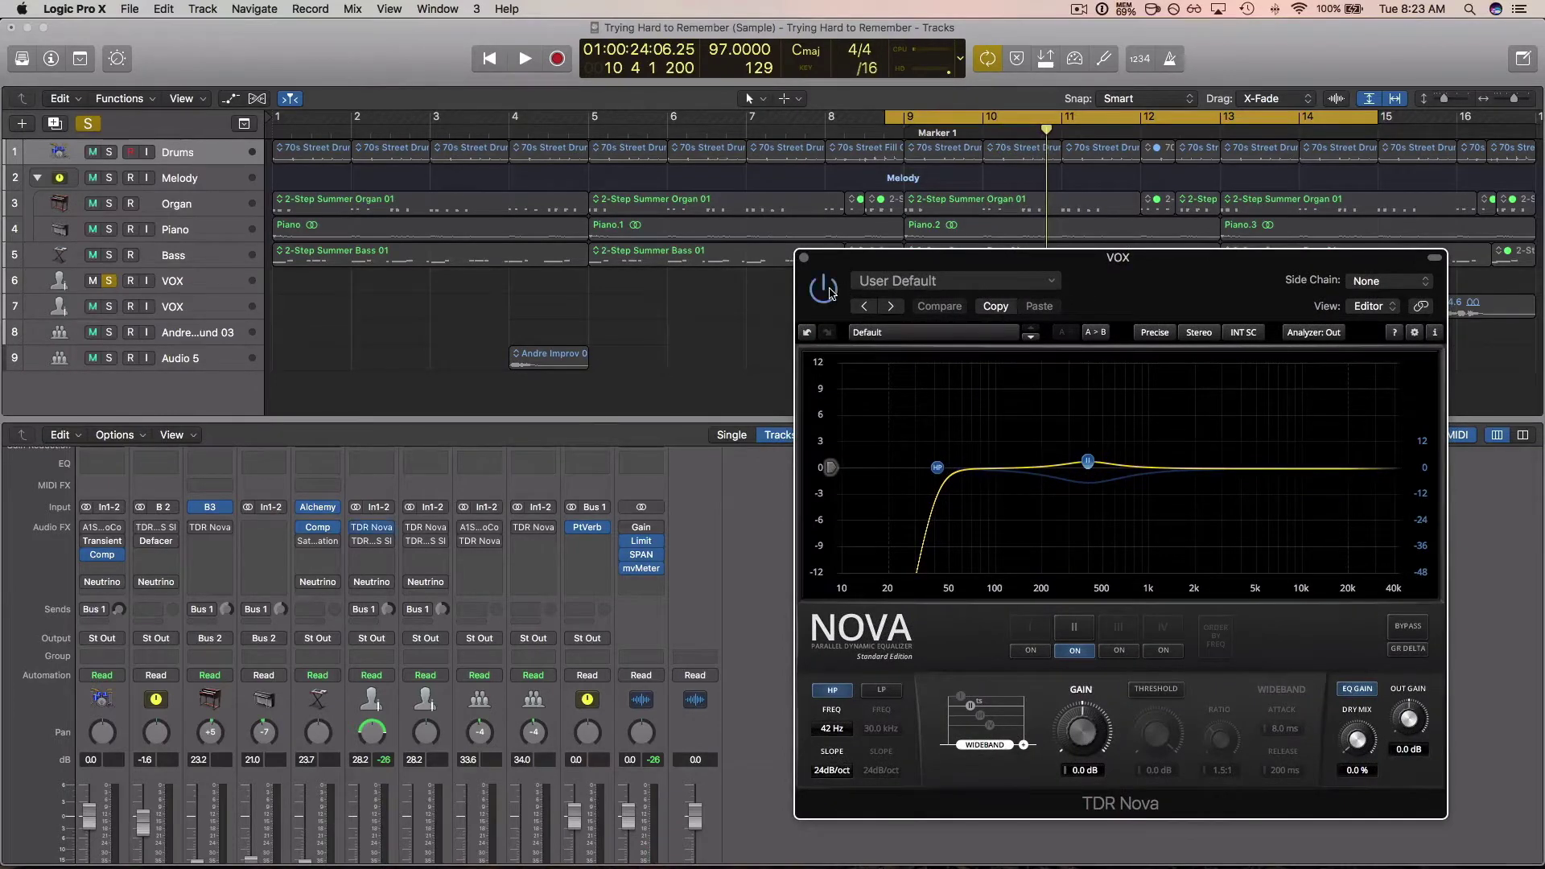
pyautogui.press('space')
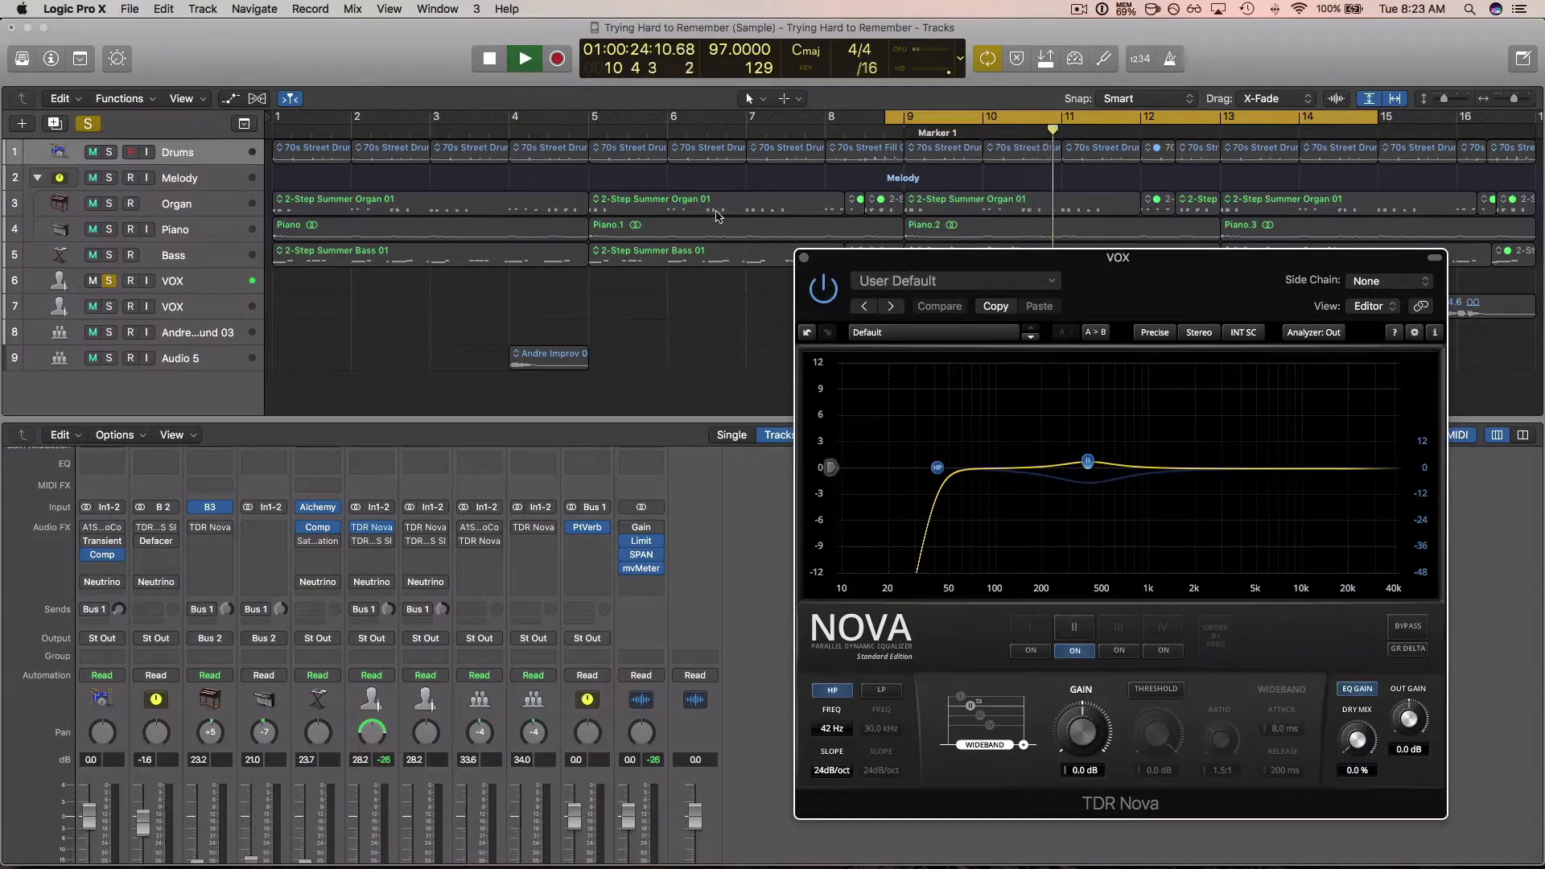
pyautogui.press('space')
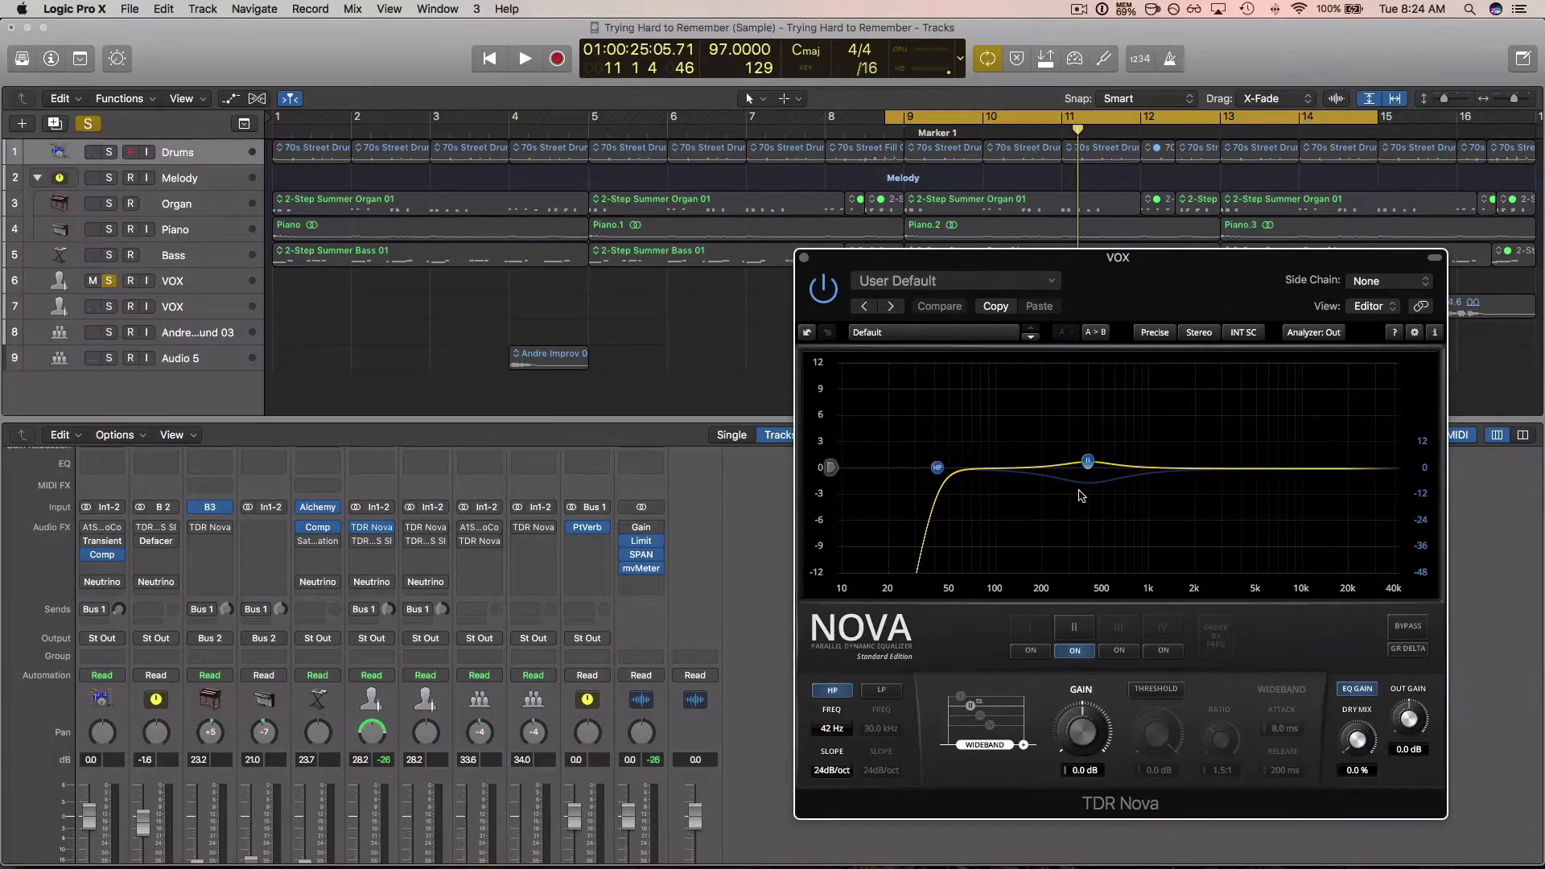
# - Inspect band II of TDR Nova on VOX track 6 and the TDR Nova filters on Audio 5, closing both plug-in windows
pyautogui.click(1074, 636)
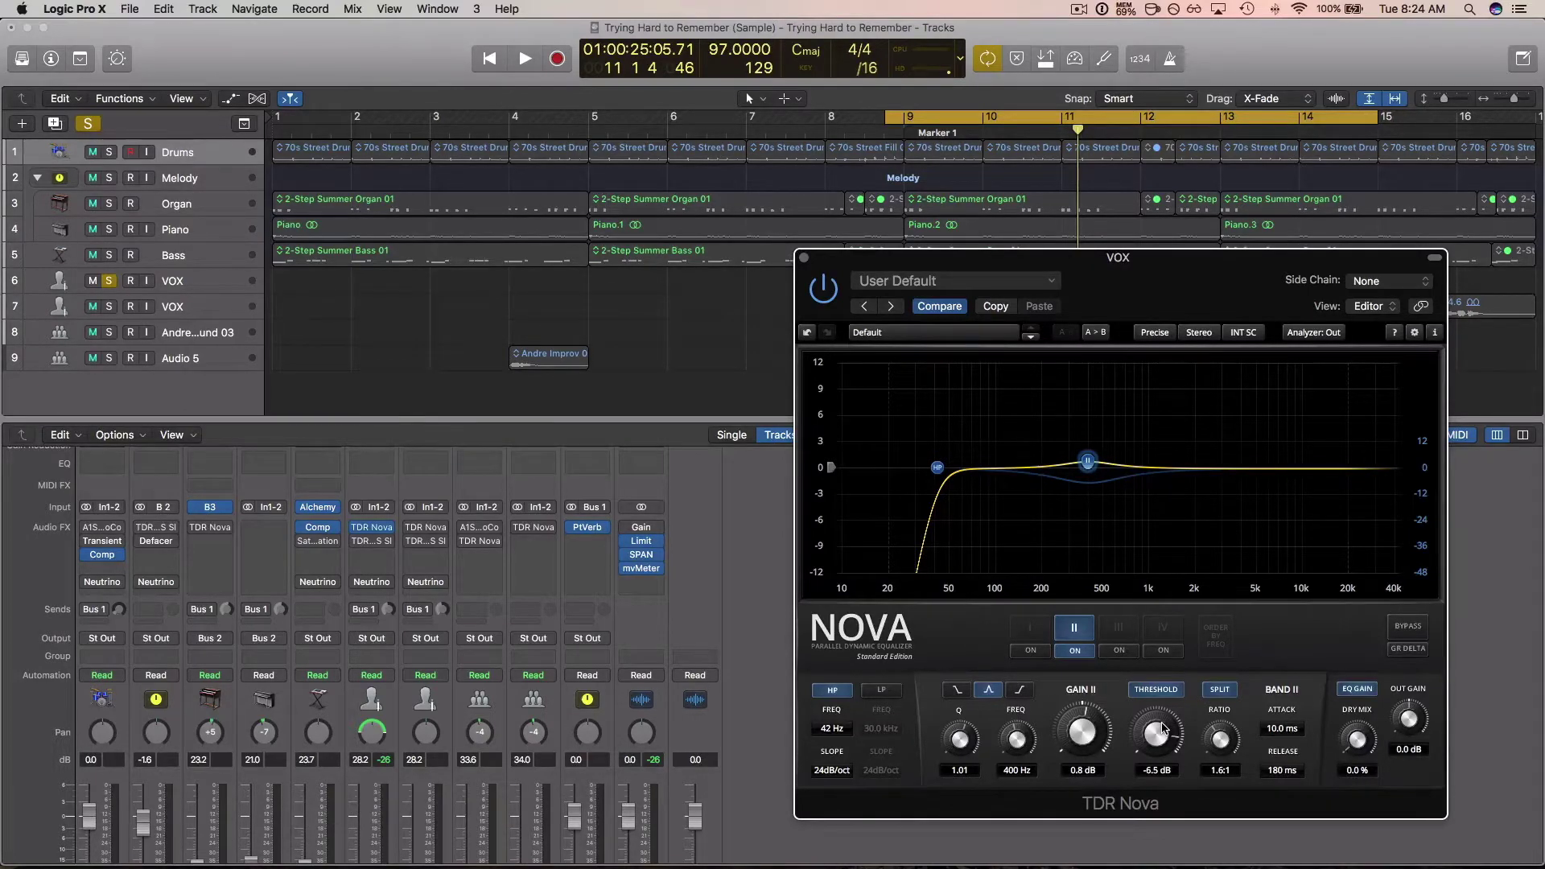
pyautogui.click(804, 258)
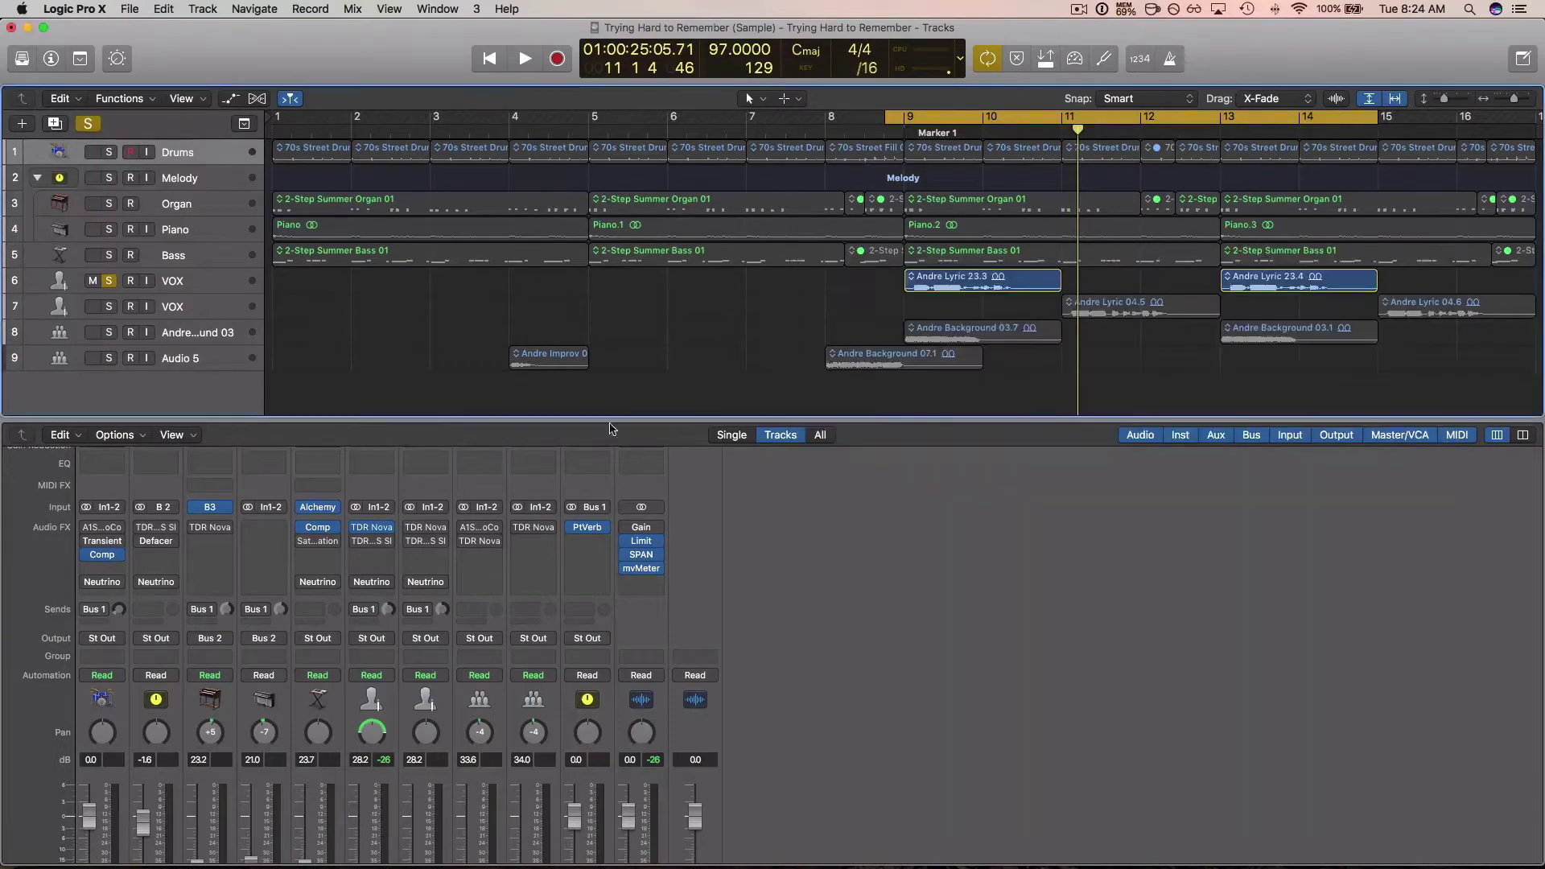
pyautogui.click(530, 530)
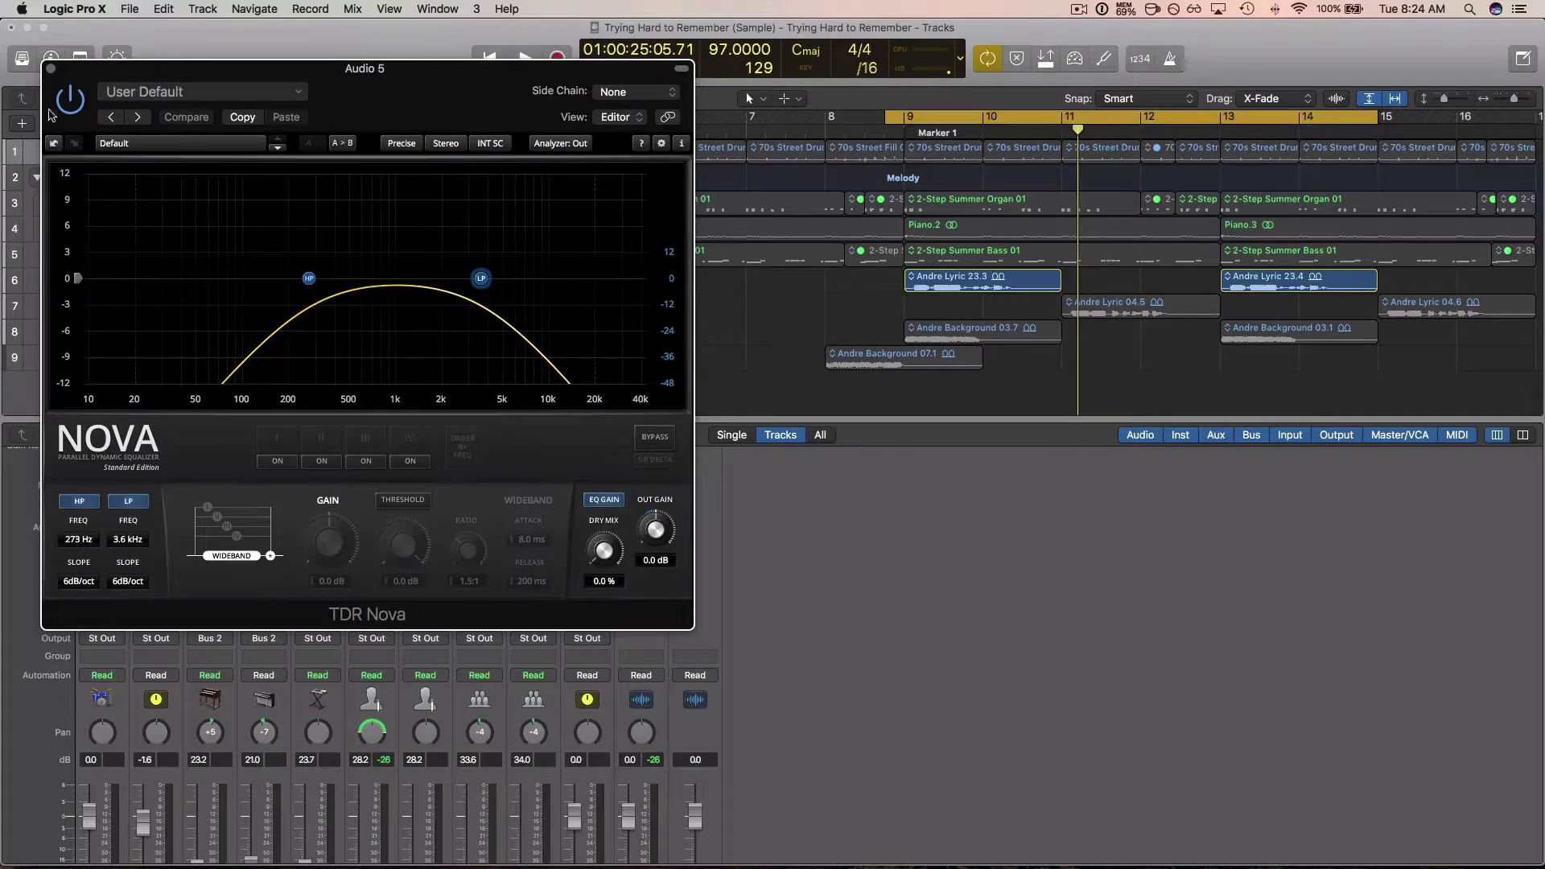
pyautogui.click(50, 71)
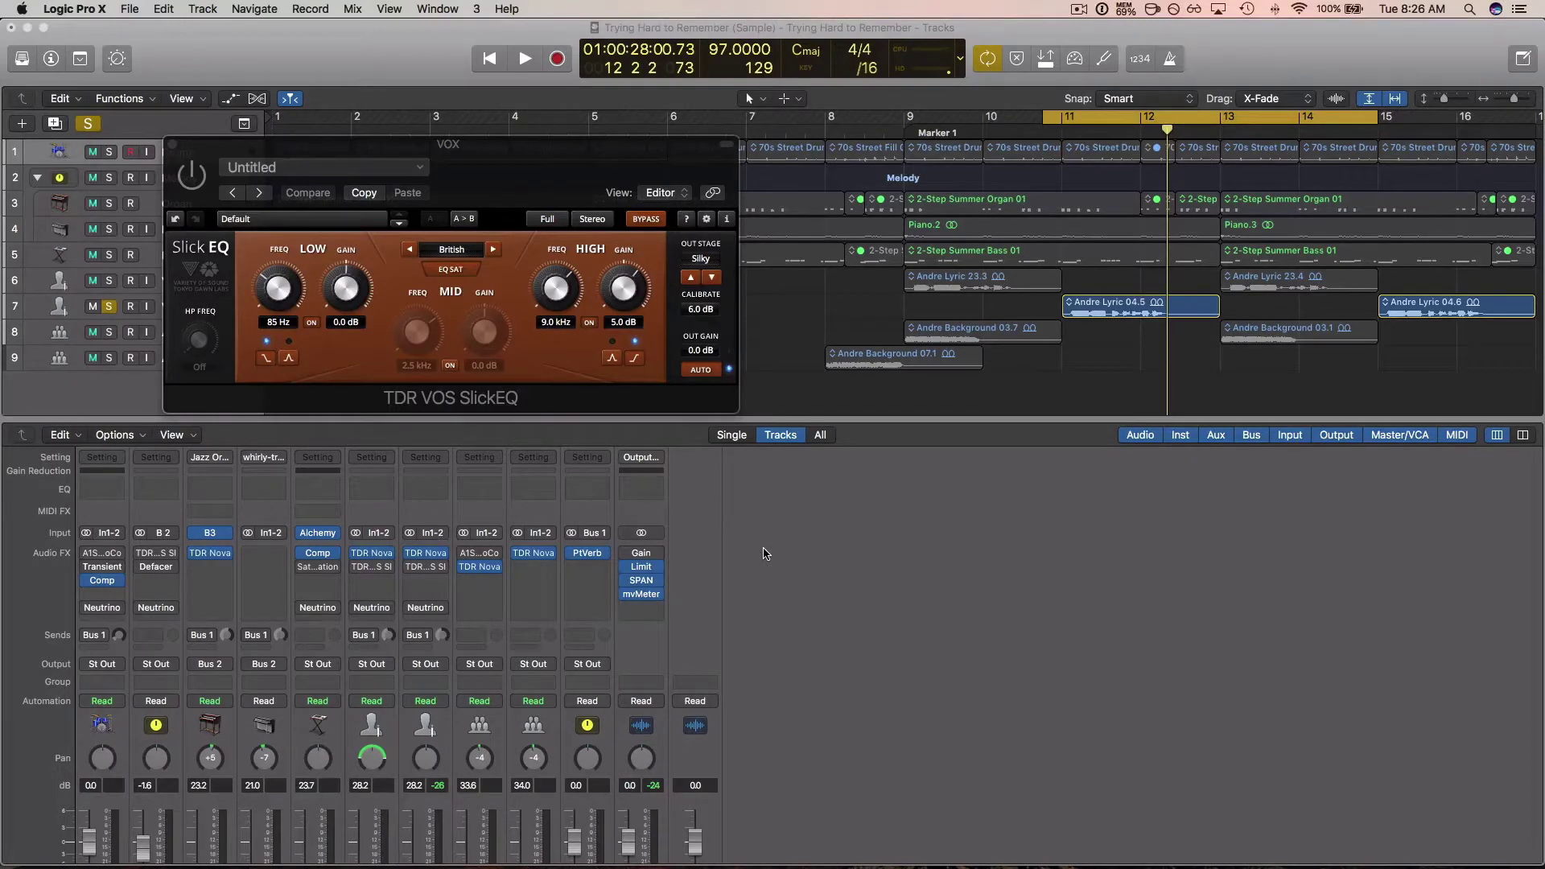
# - Turn on SlickEQ on the soloed VOX track 7 and compare playback with its internal bypass engaged and disengaged
pyautogui.click(215, 175)
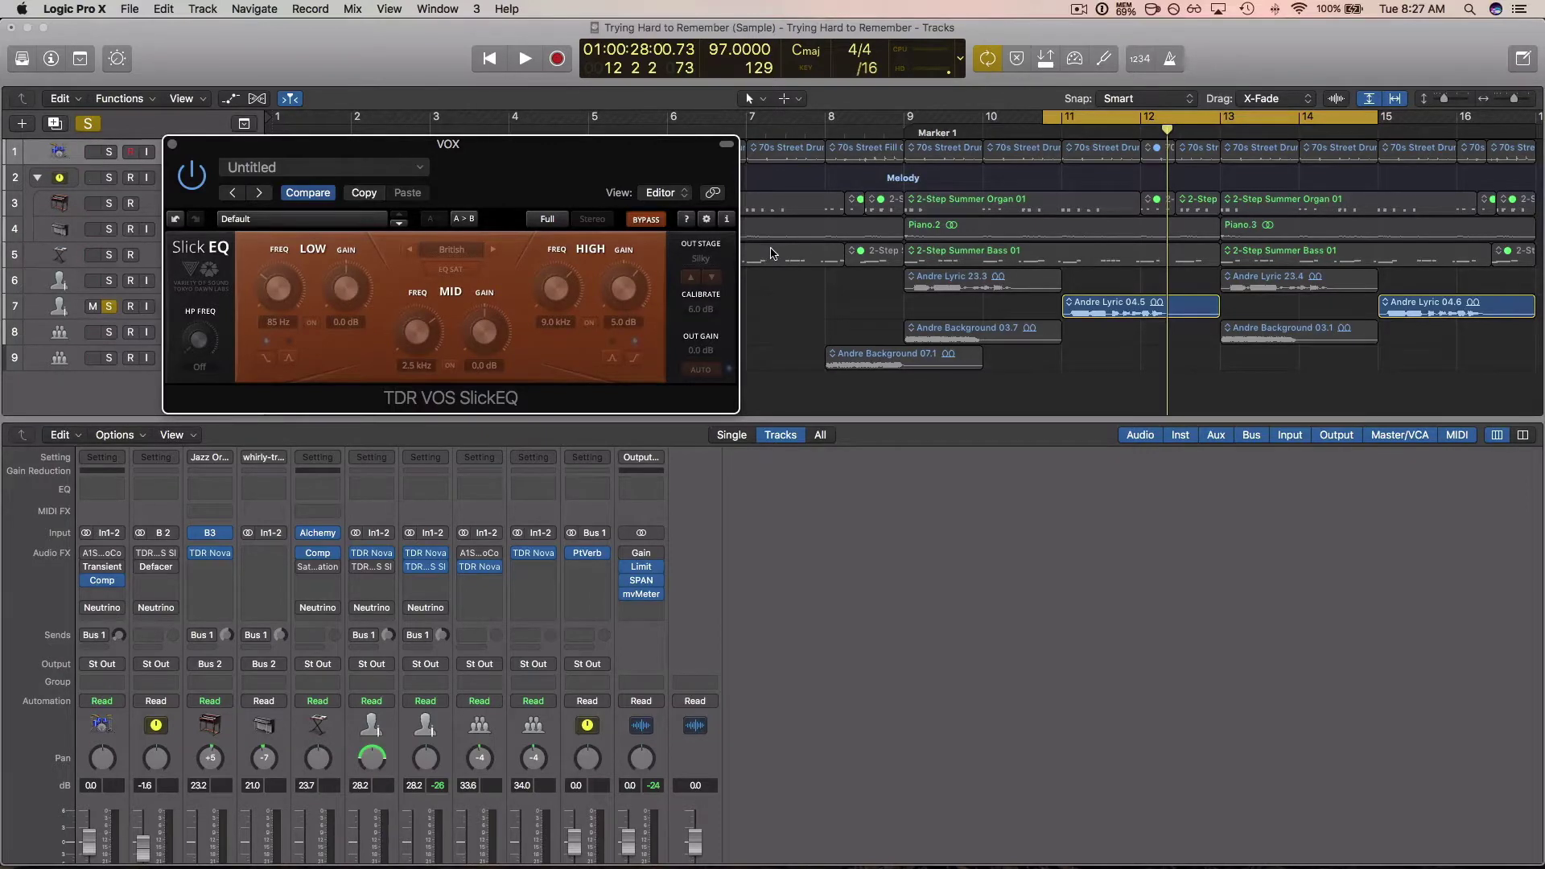
pyautogui.press('space')
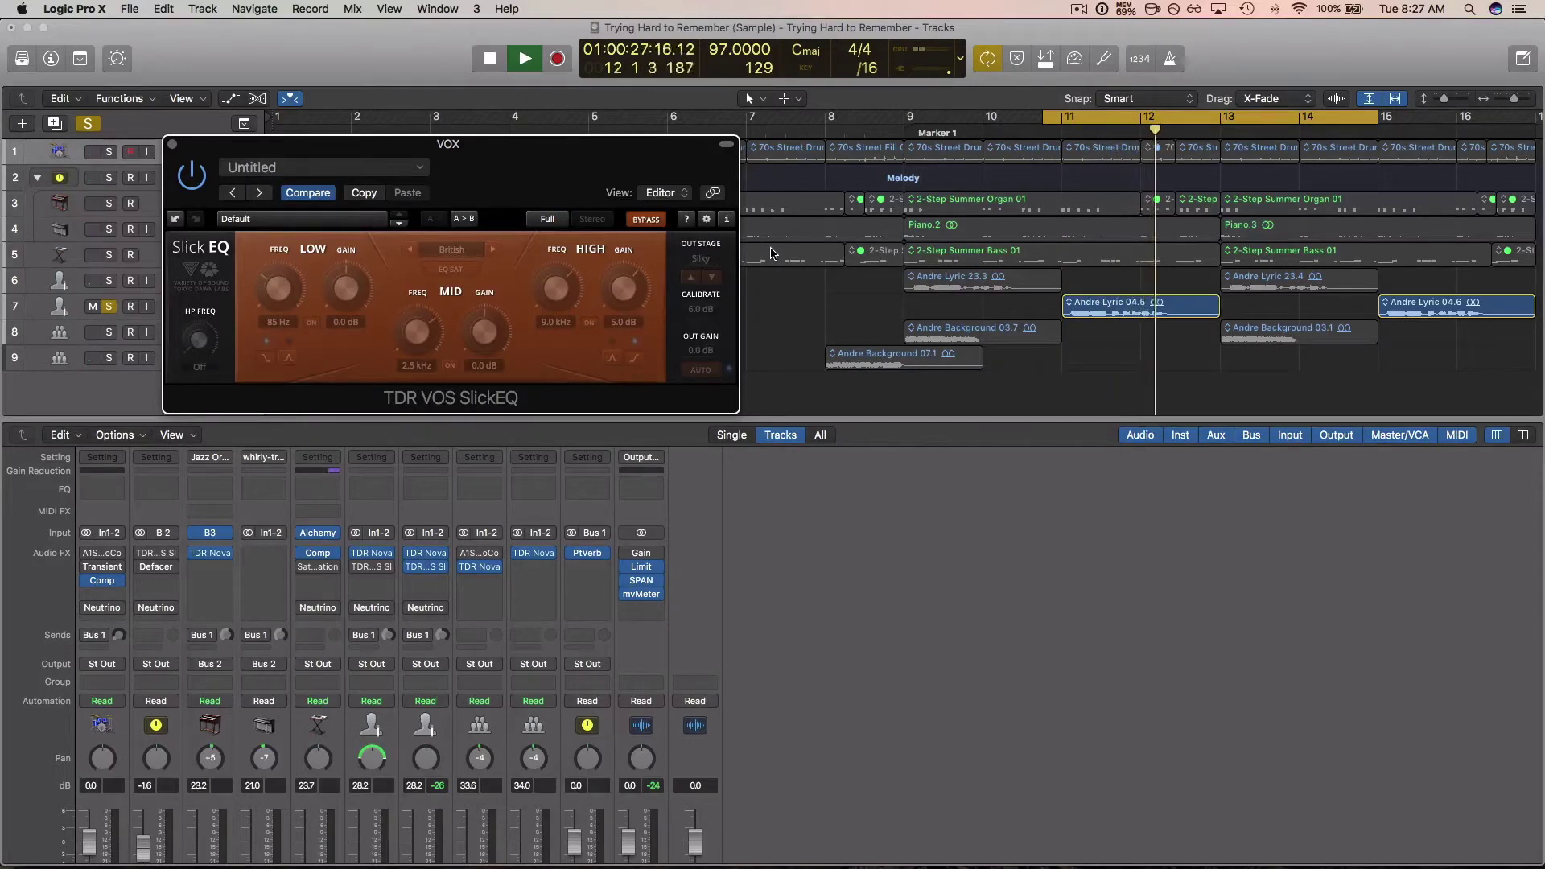
pyautogui.press('space')
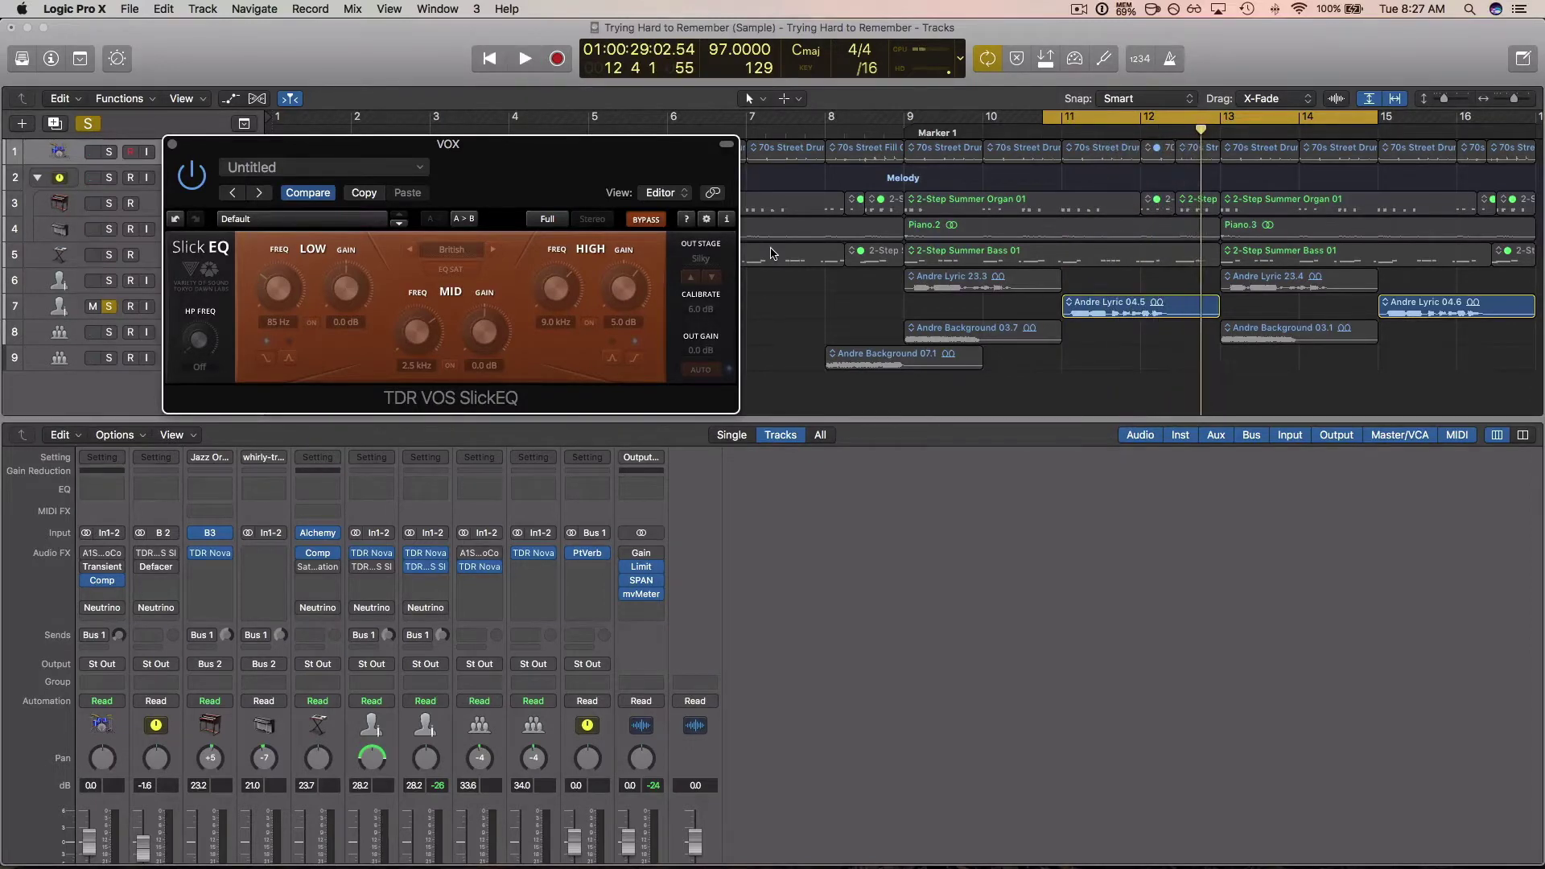
pyautogui.click(646, 220)
pyautogui.press('space')
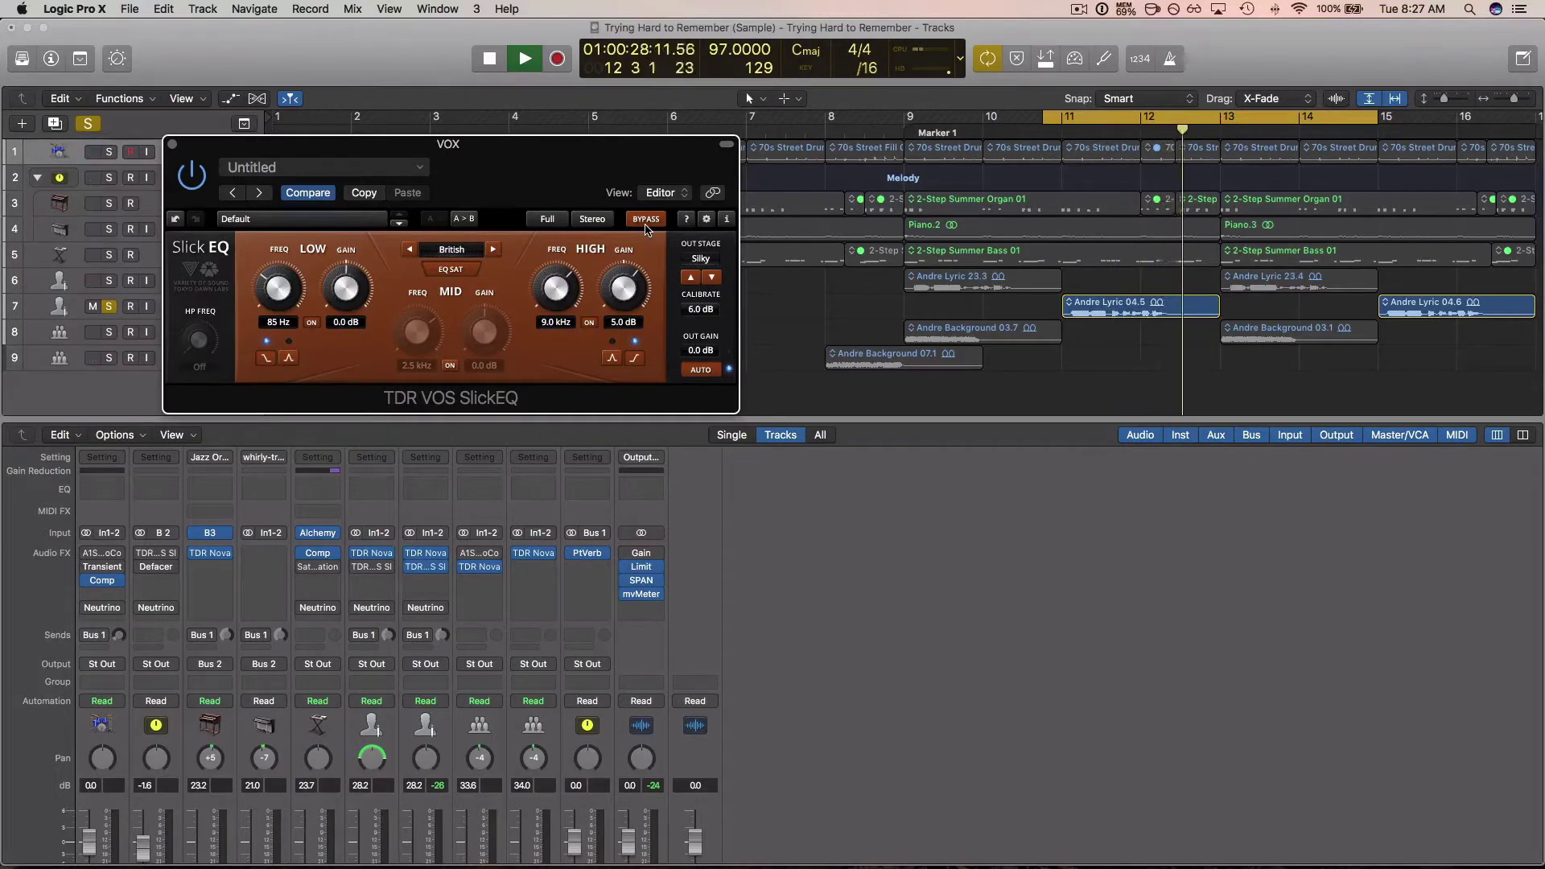
pyautogui.press('space')
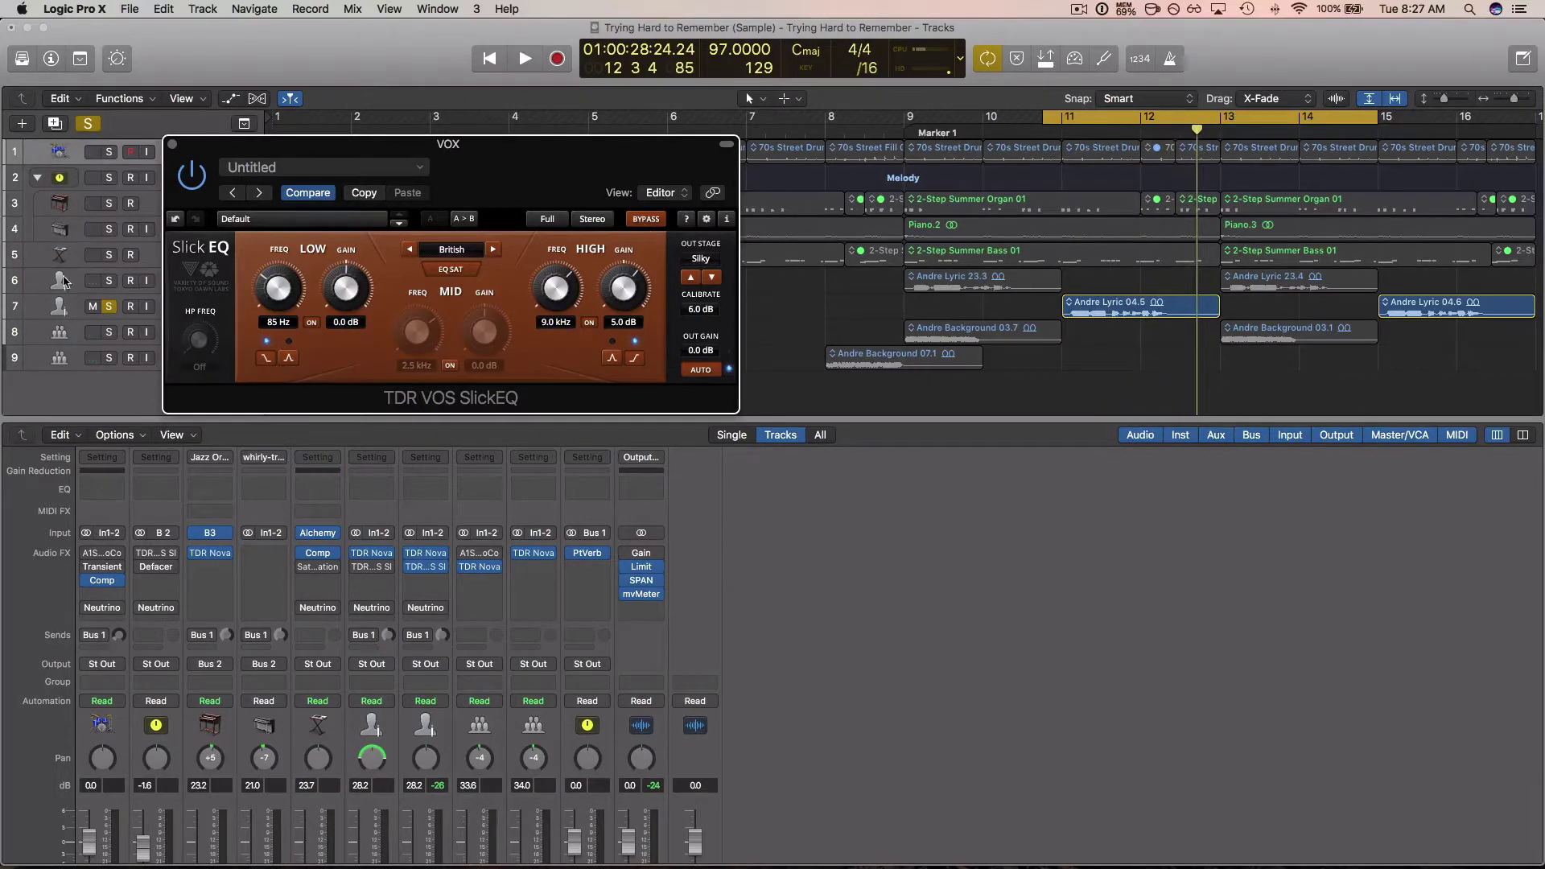
# - Clear the solo on VOX track 7 and compare the full mix with SlickEQ bypassed and active
pyautogui.click(35, 316)
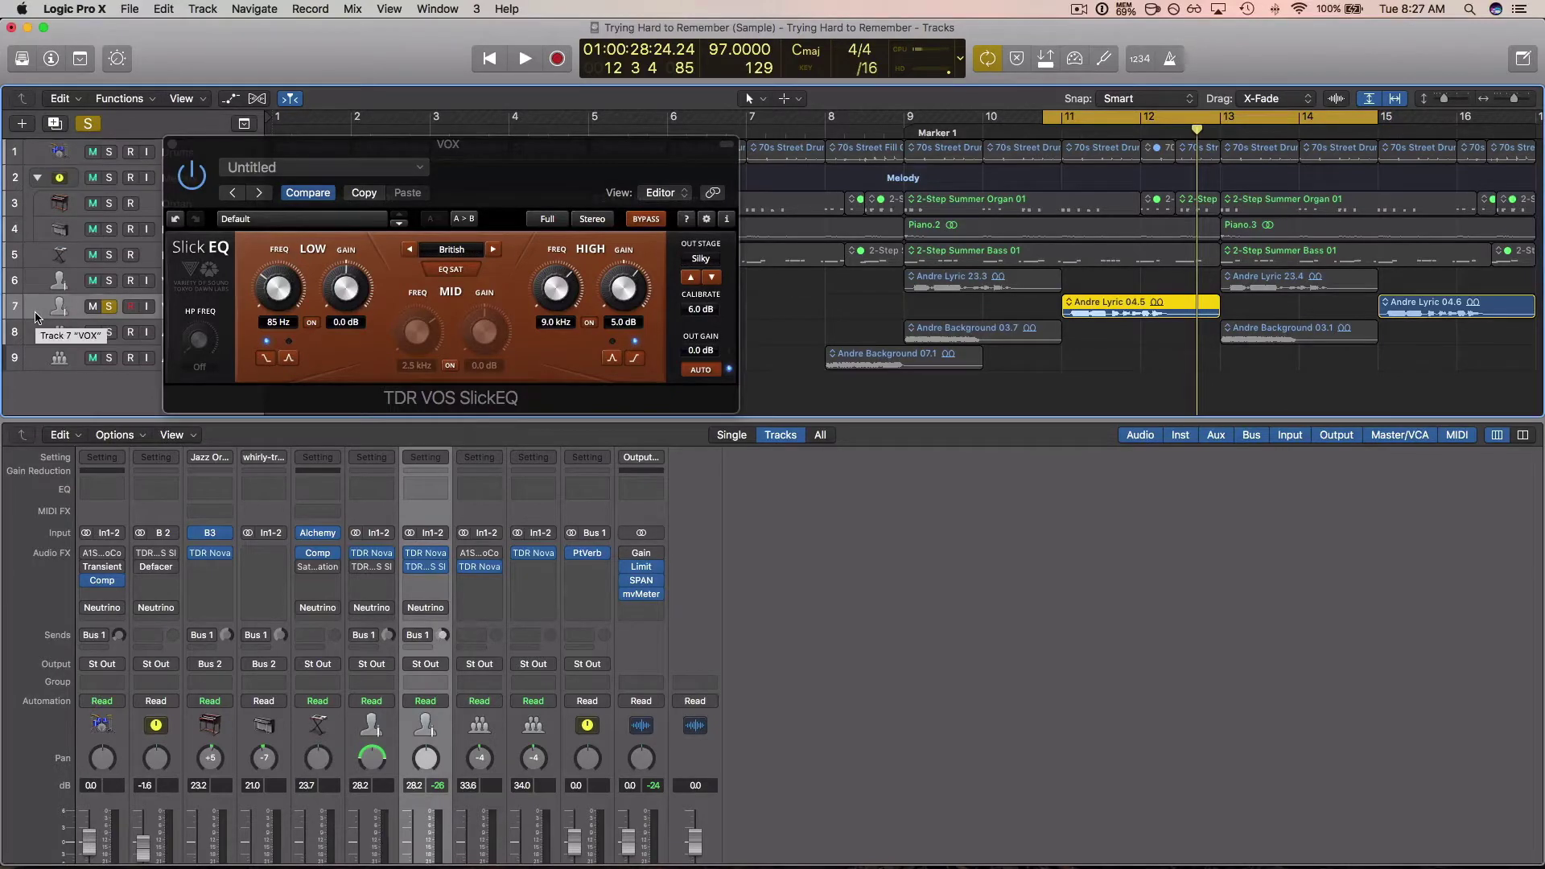
pyautogui.hotkey('ctrl', 's')
pyautogui.press('space')
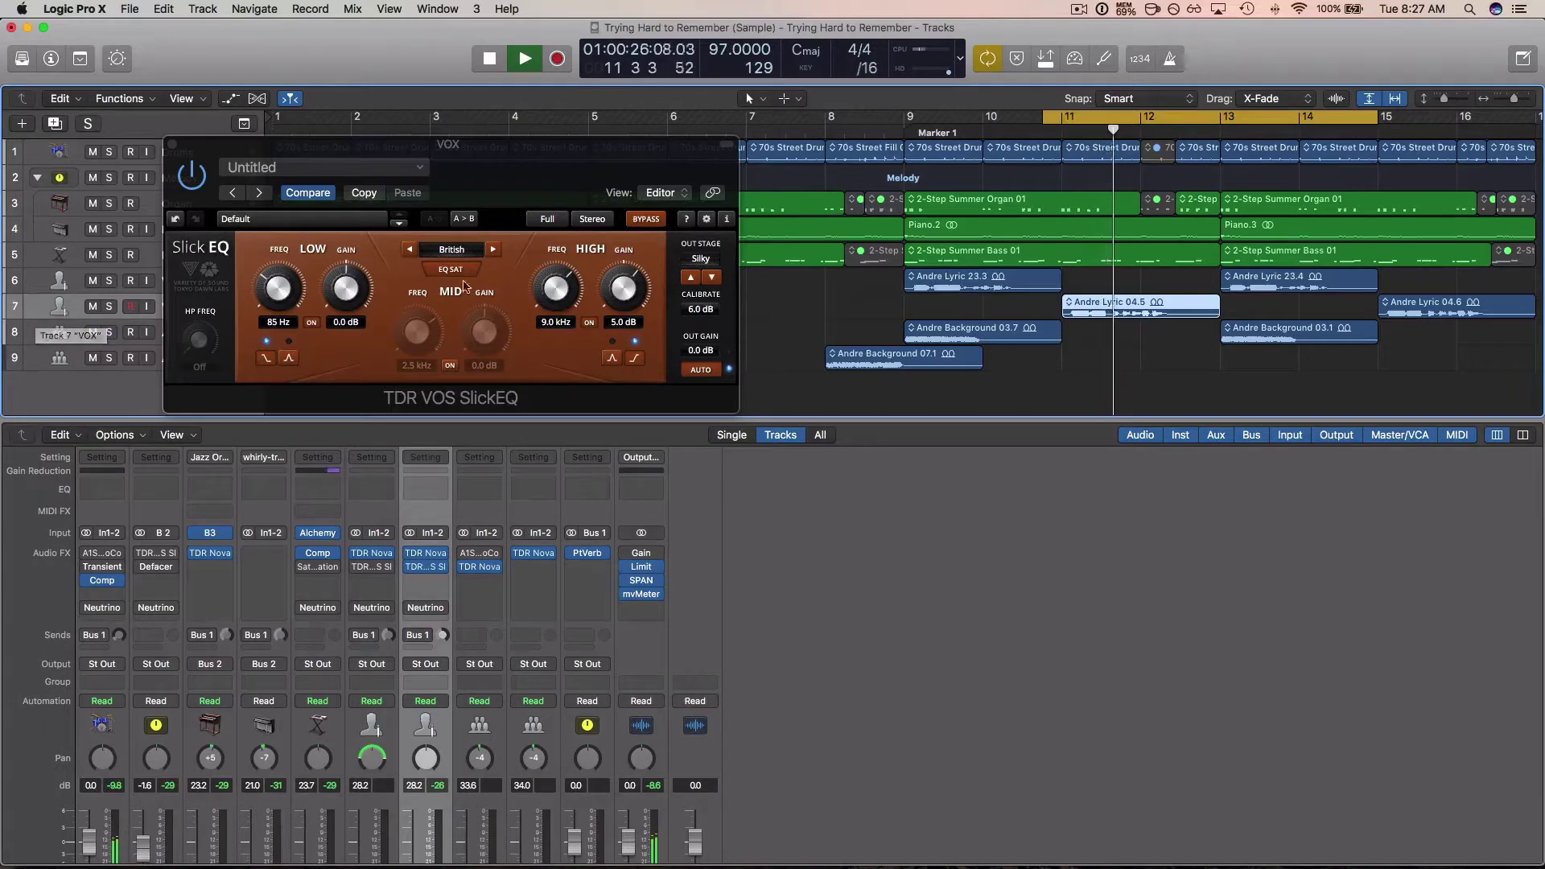
pyautogui.click(644, 225)
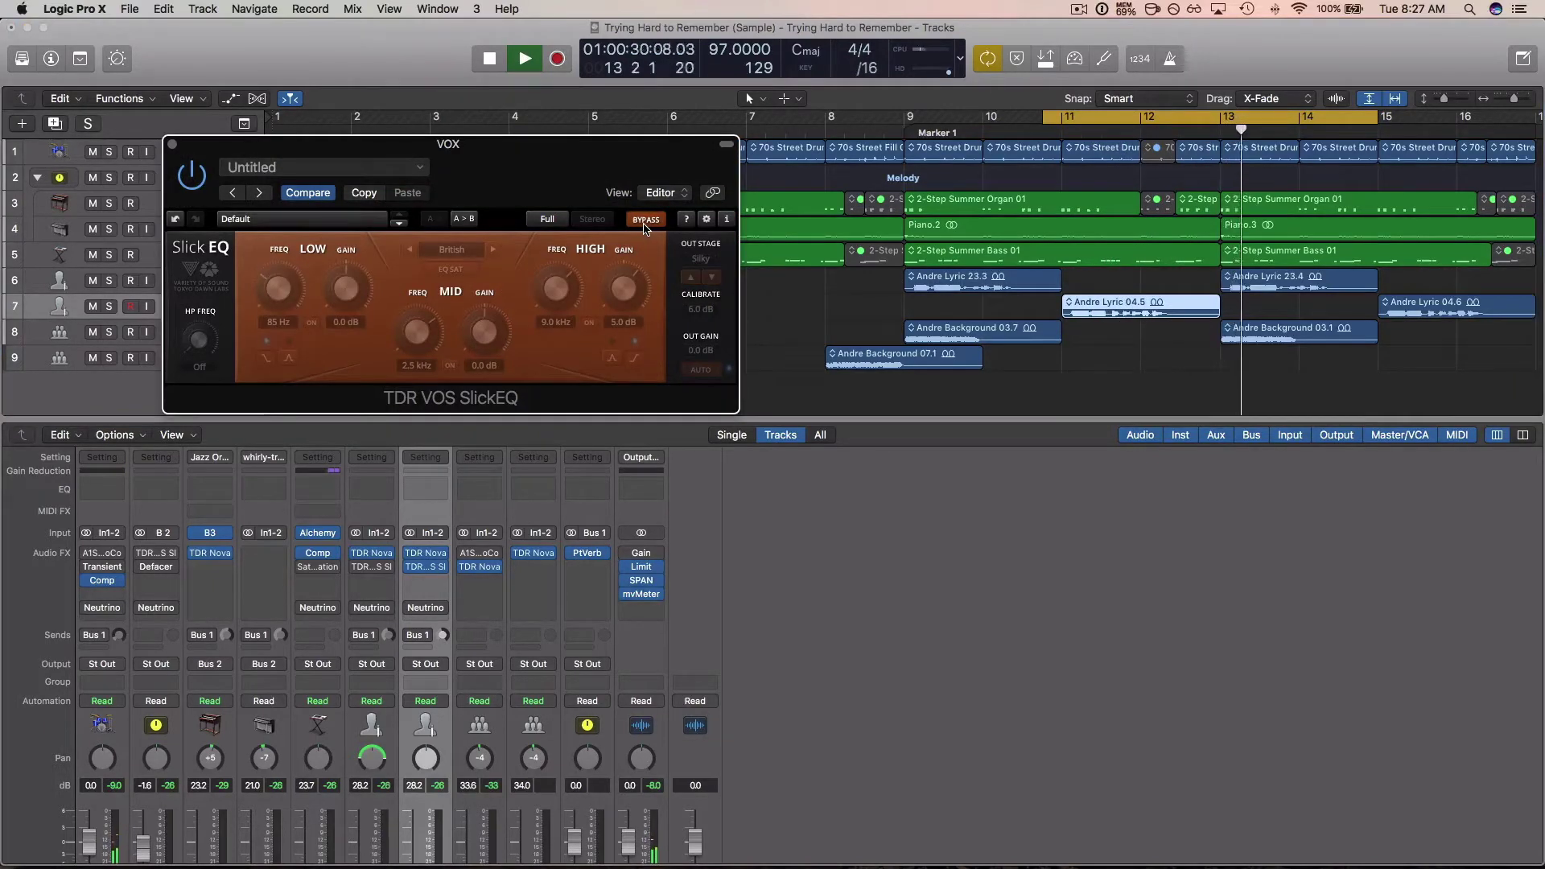
pyautogui.press('Return')
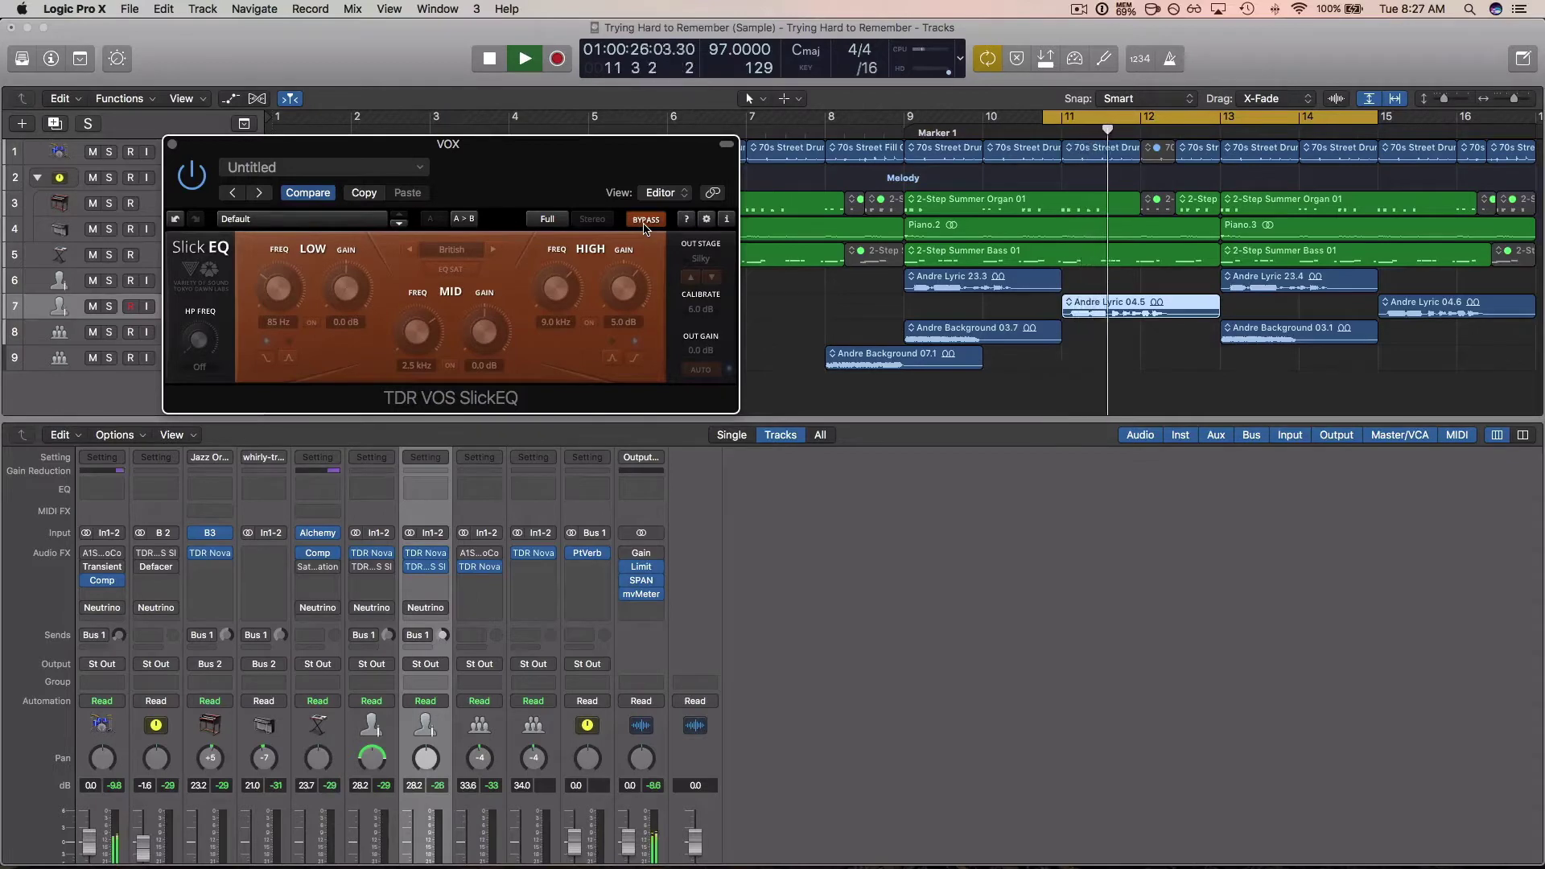
pyautogui.click(643, 225)
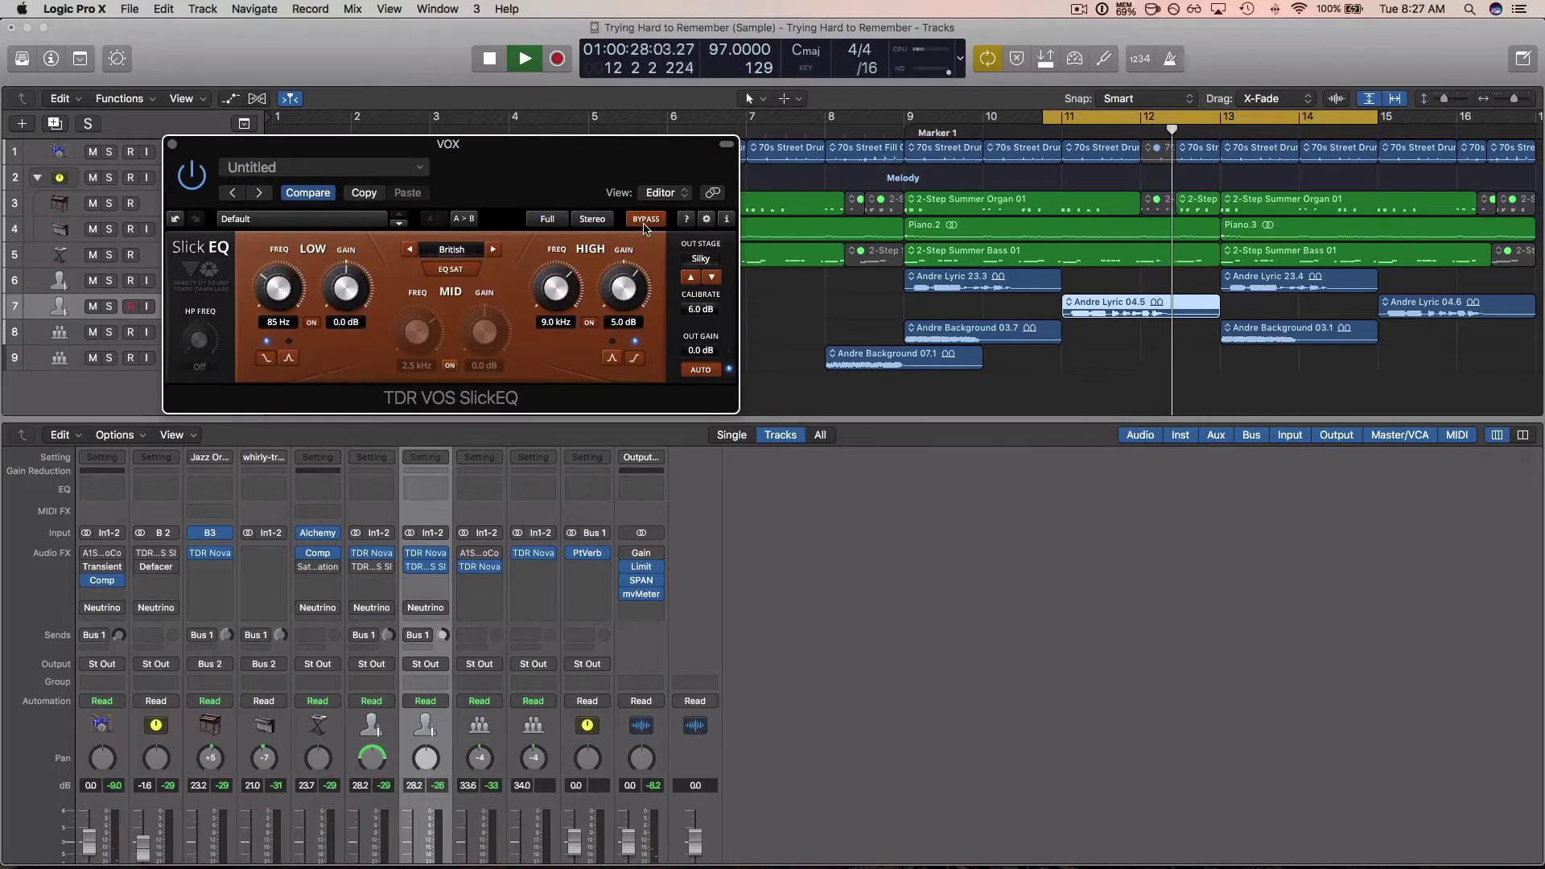
pyautogui.press('space')
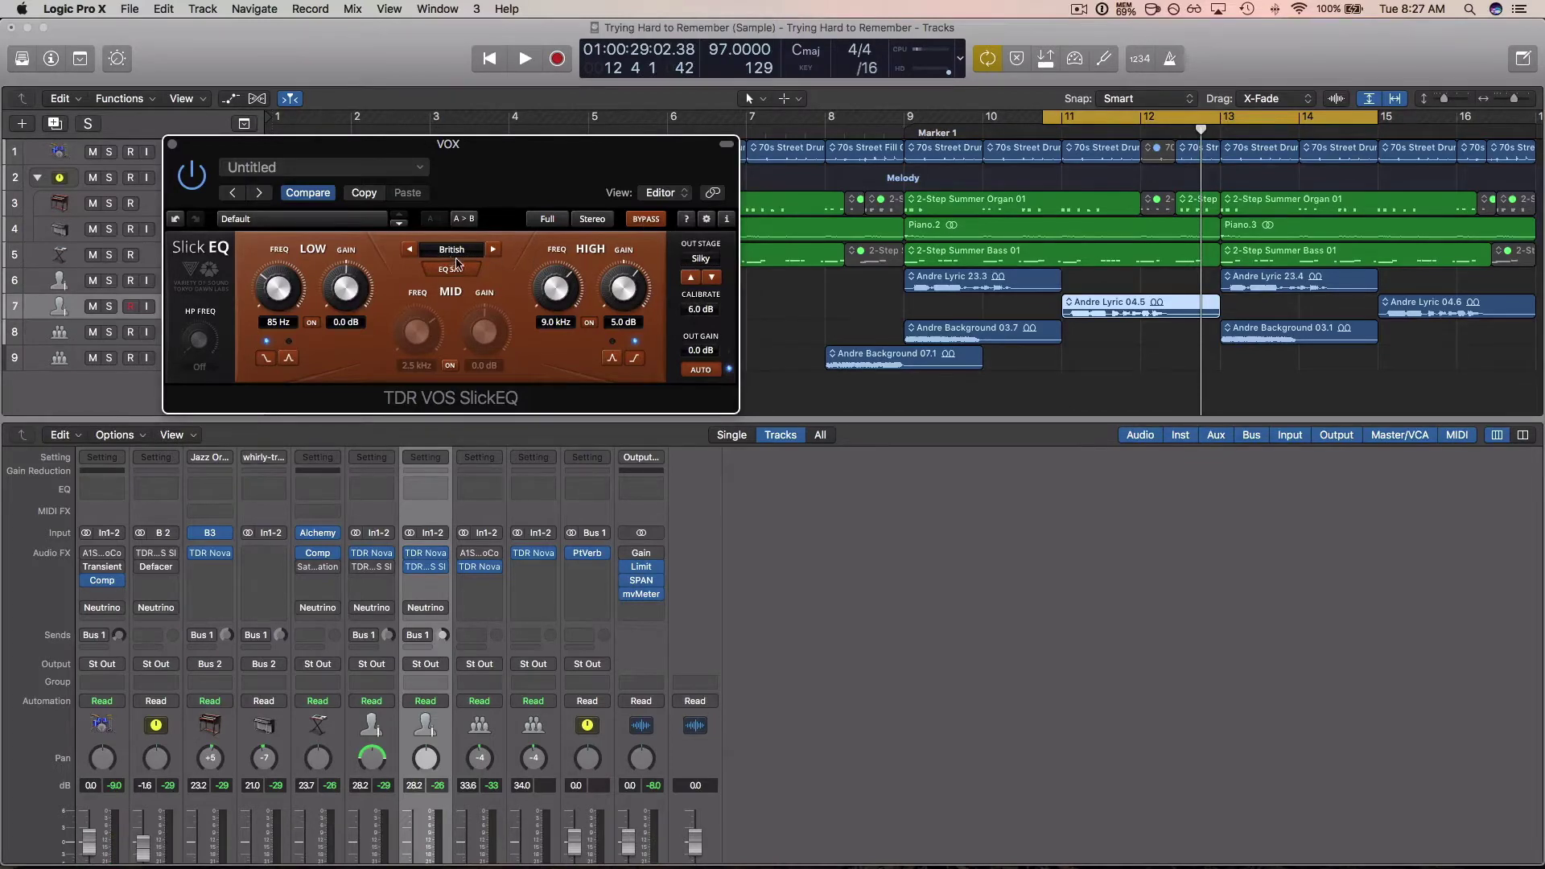
# - Preview SlickEQ's German model, return it to British and cycle through the output stage options
pyautogui.click(492, 250)
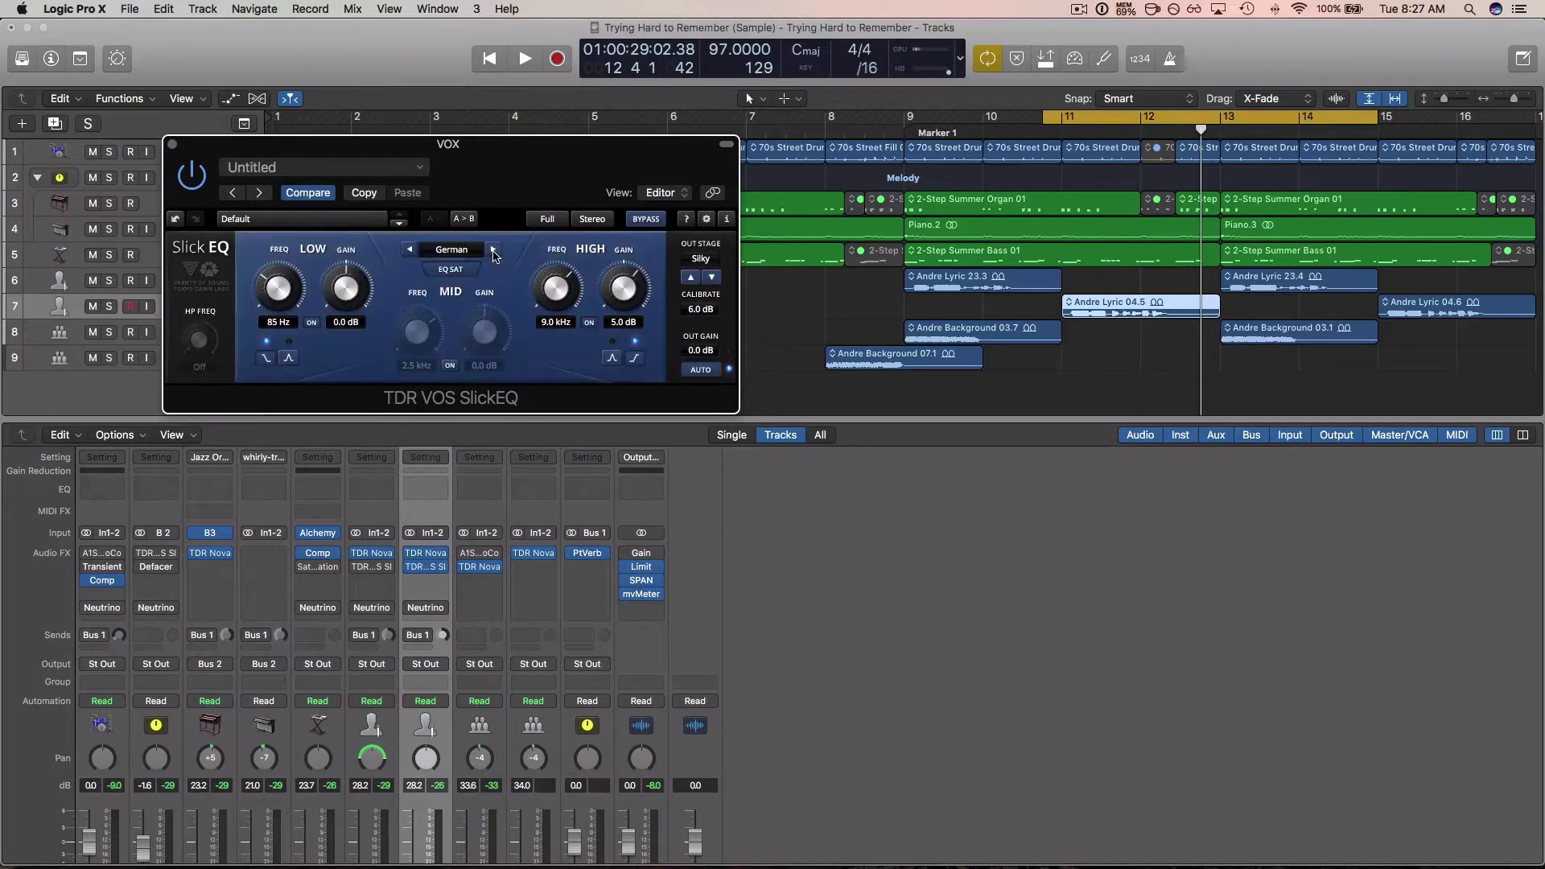
pyautogui.click(410, 249)
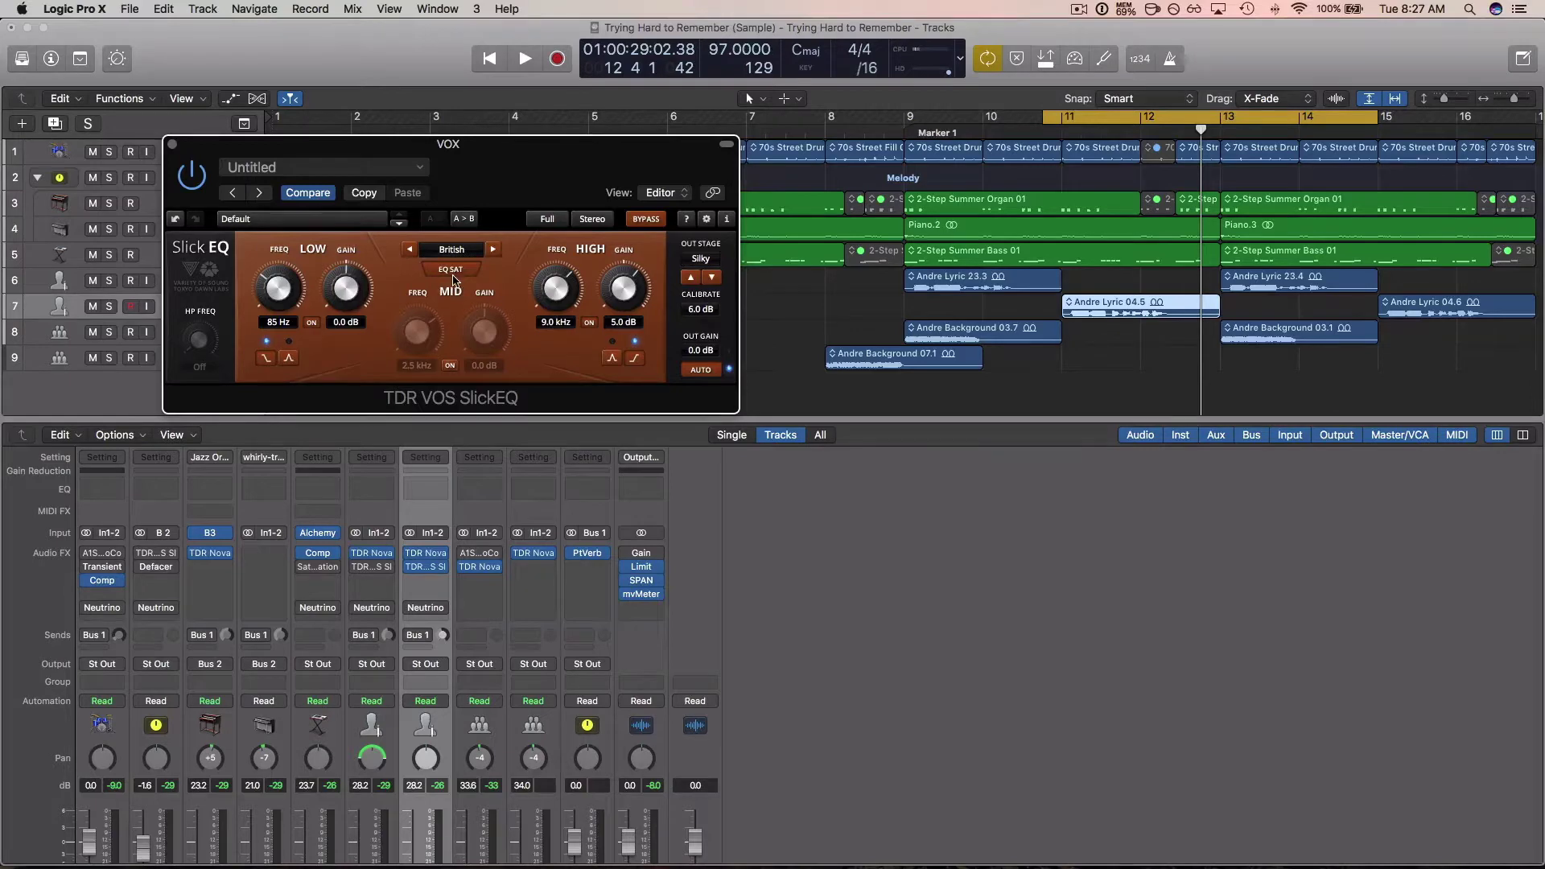
pyautogui.click(712, 277)
pyautogui.click(712, 278)
pyautogui.click(712, 278)
pyautogui.click(712, 278)
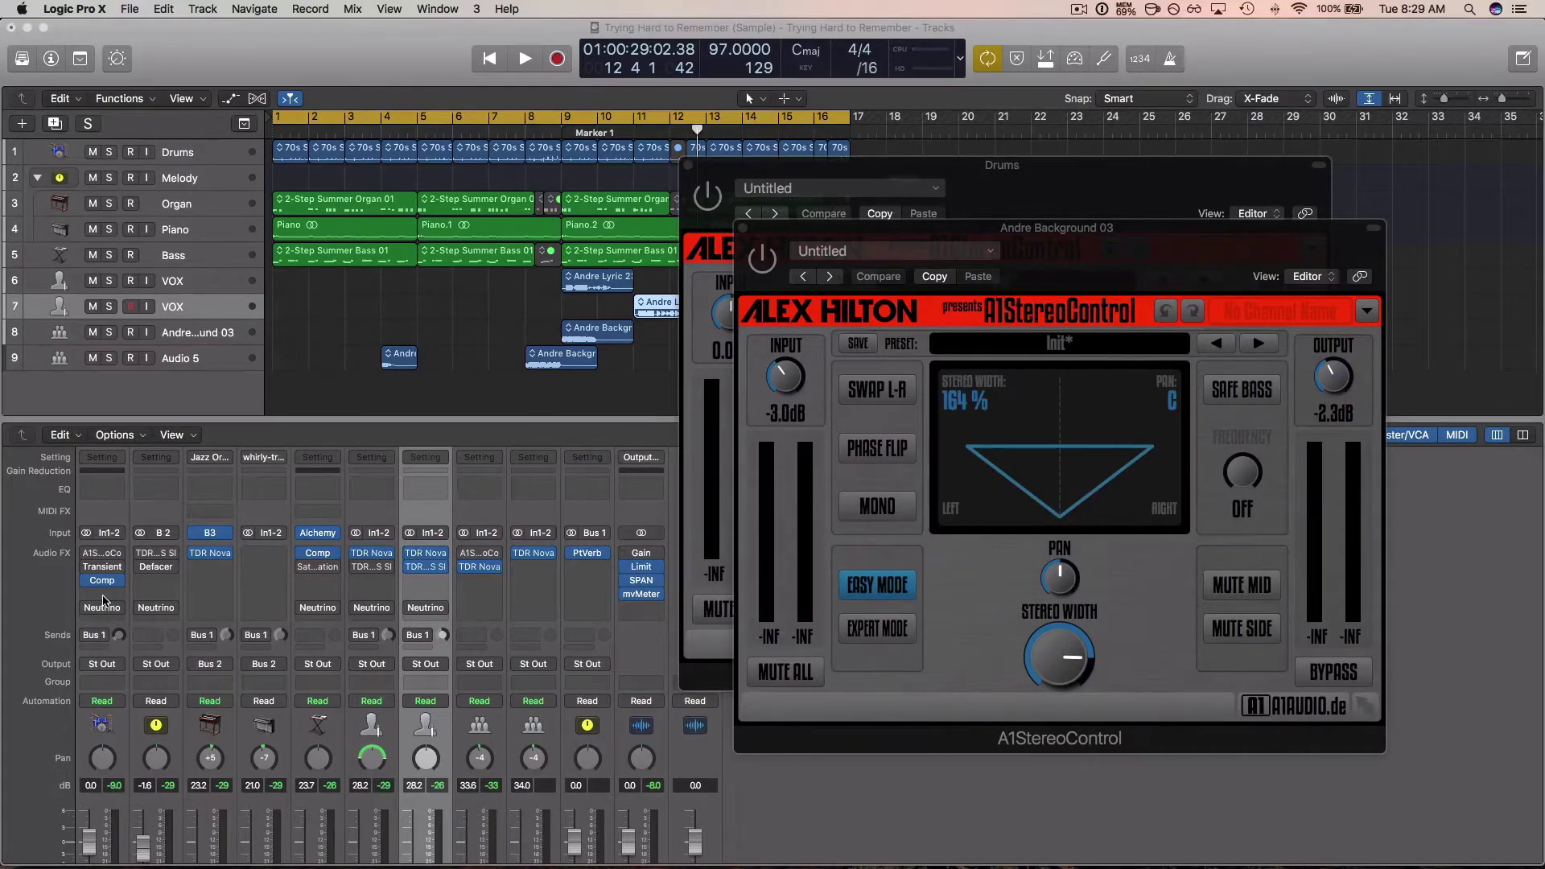
# - Bring the Drums track's A1StereoControl window to the front and solo the Drums track
pyautogui.click(1017, 181)
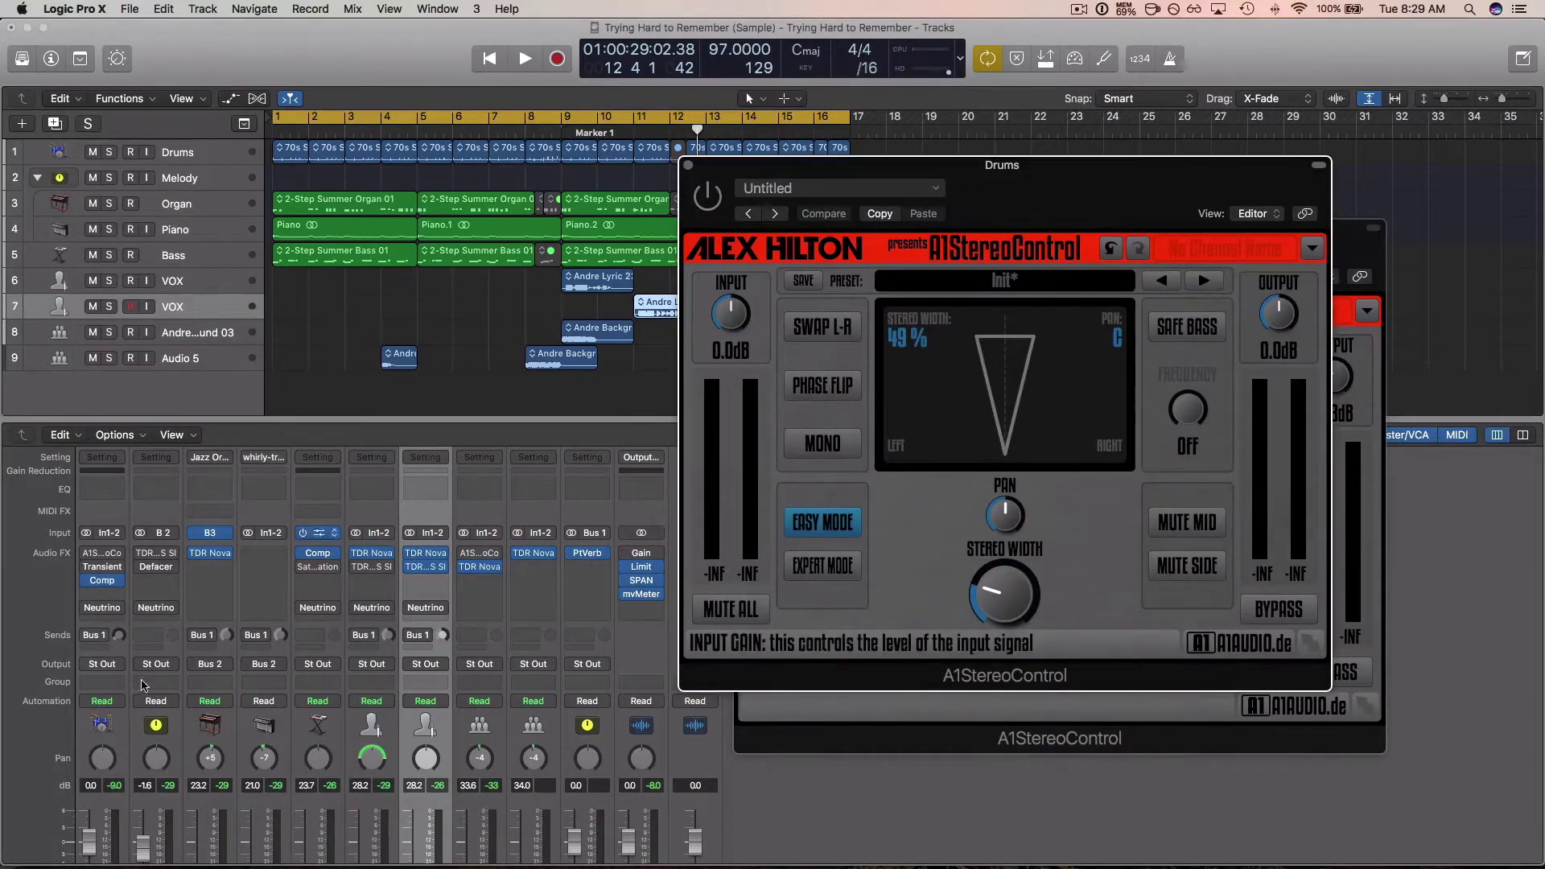
pyautogui.scroll(-3, 128, 826)
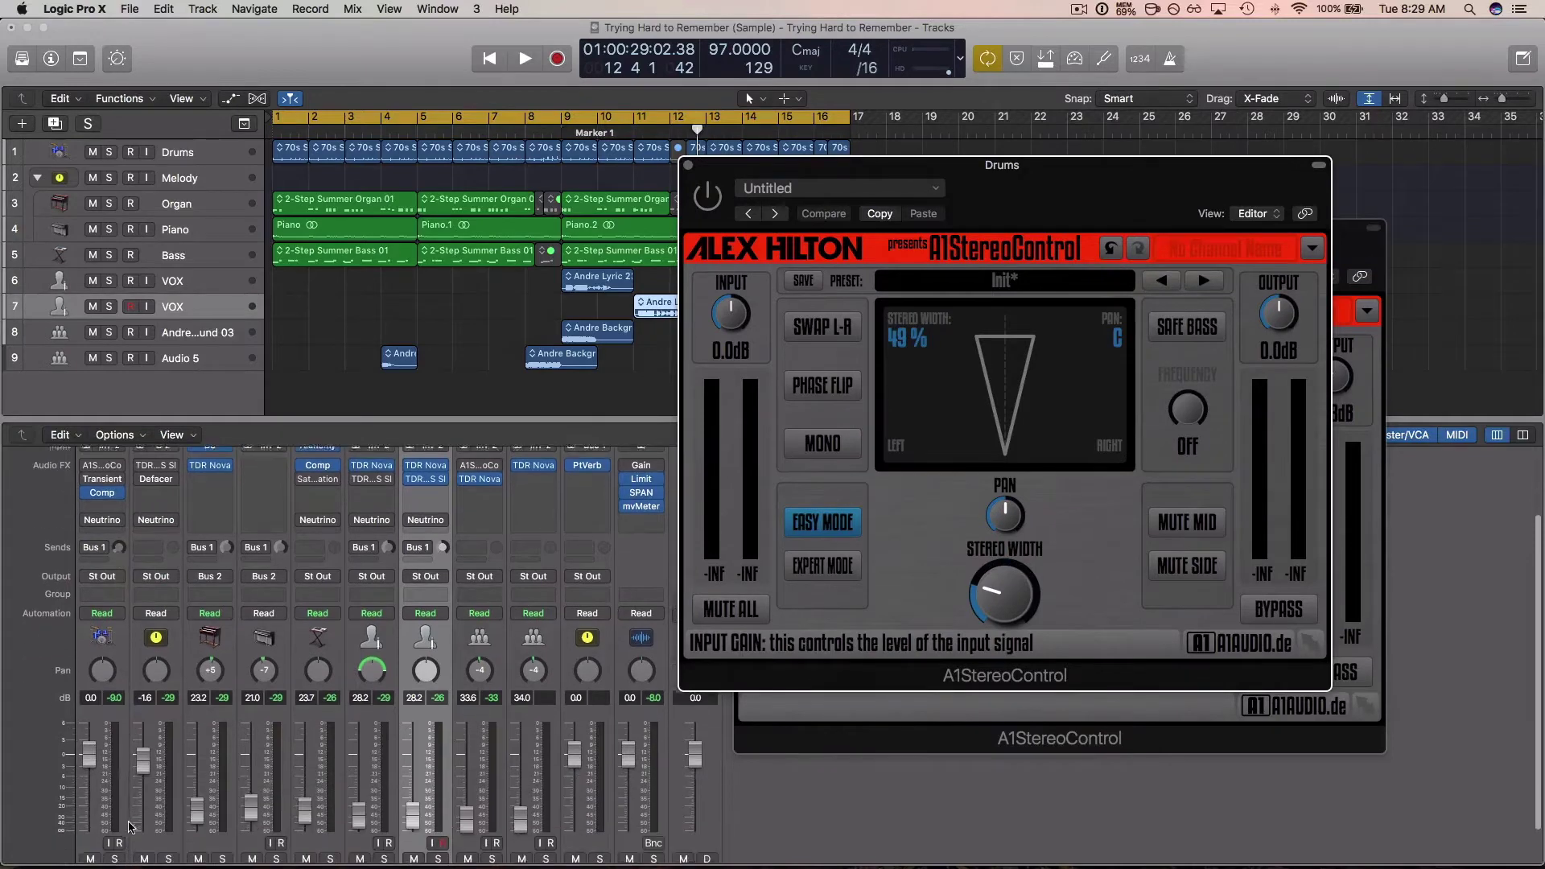
pyautogui.scroll(-1, 129, 827)
pyautogui.click(116, 851)
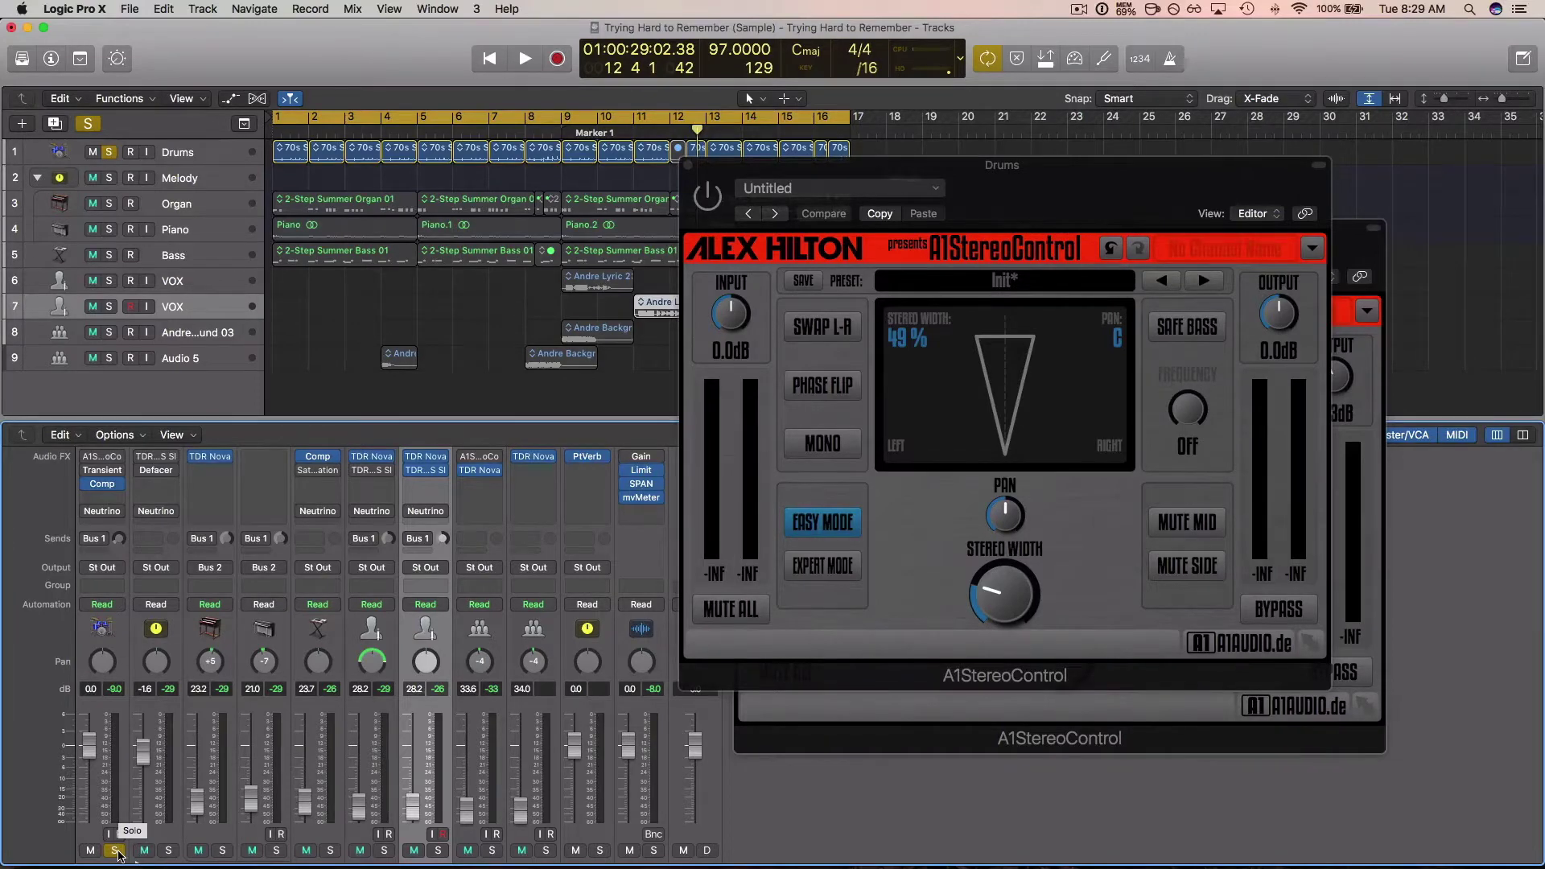
pyautogui.scroll(3, 119, 854)
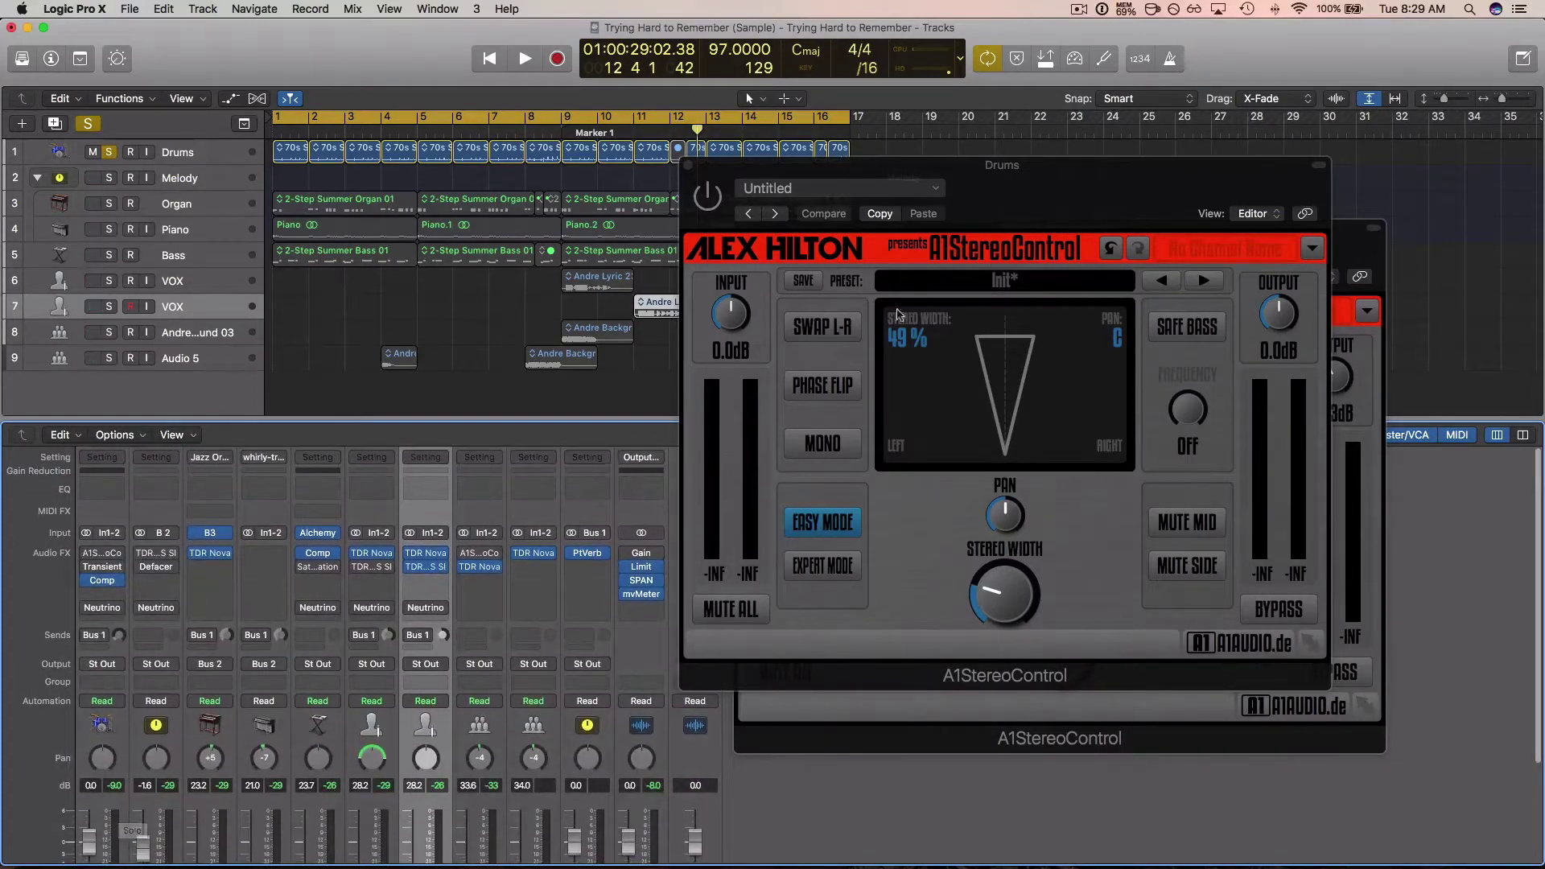
# - Turn on A1StereoControl on the Drums track, engage its internal bypass and play from the song's beginning
pyautogui.click(709, 196)
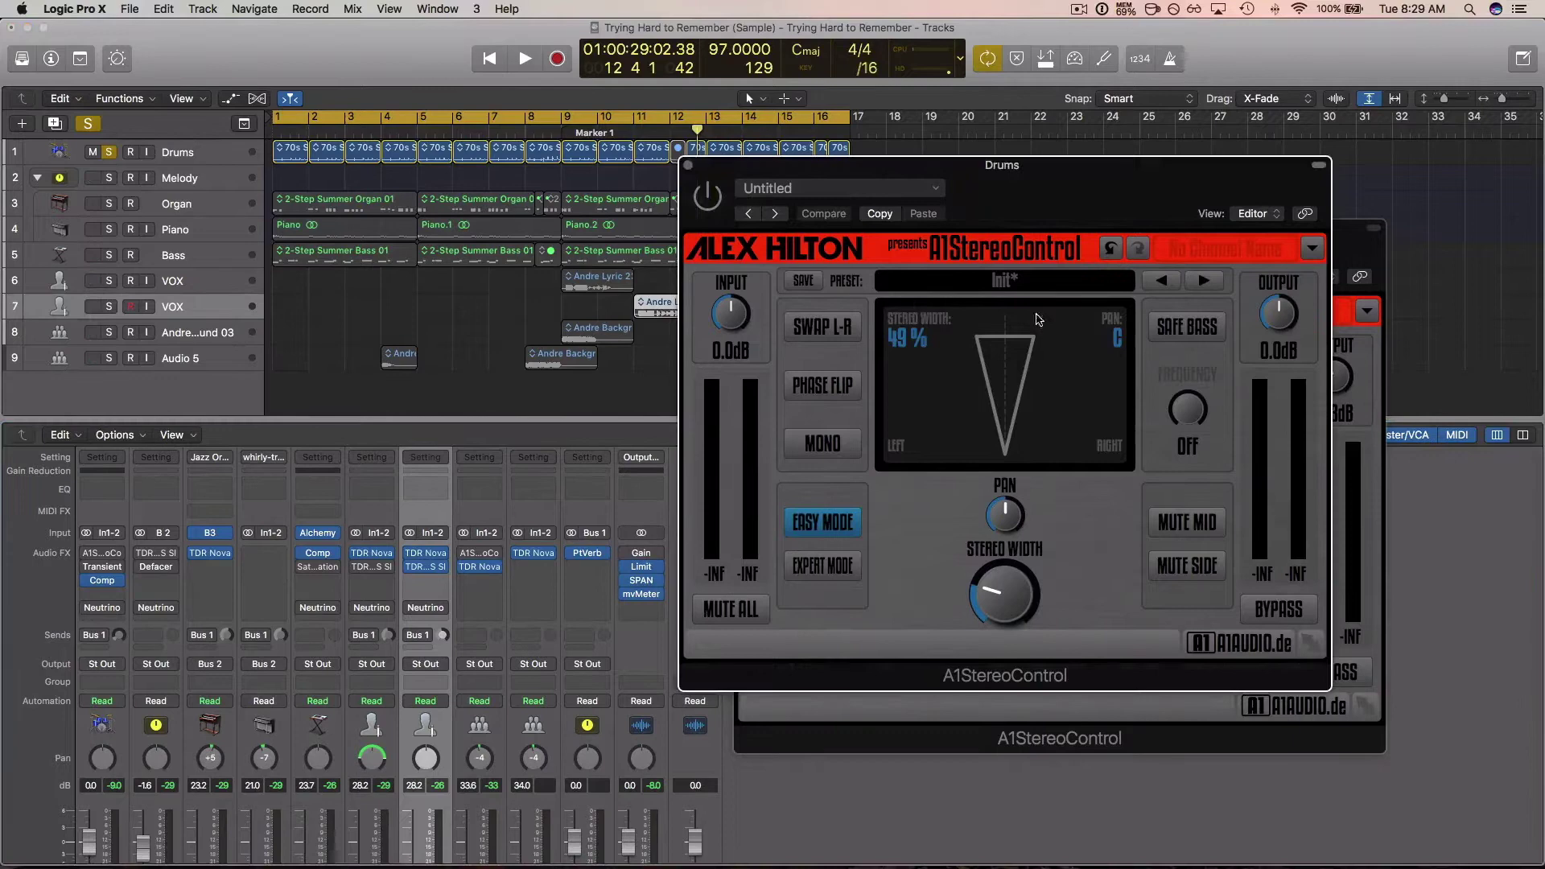
pyautogui.click(1276, 609)
pyautogui.press('Return')
pyautogui.press('space')
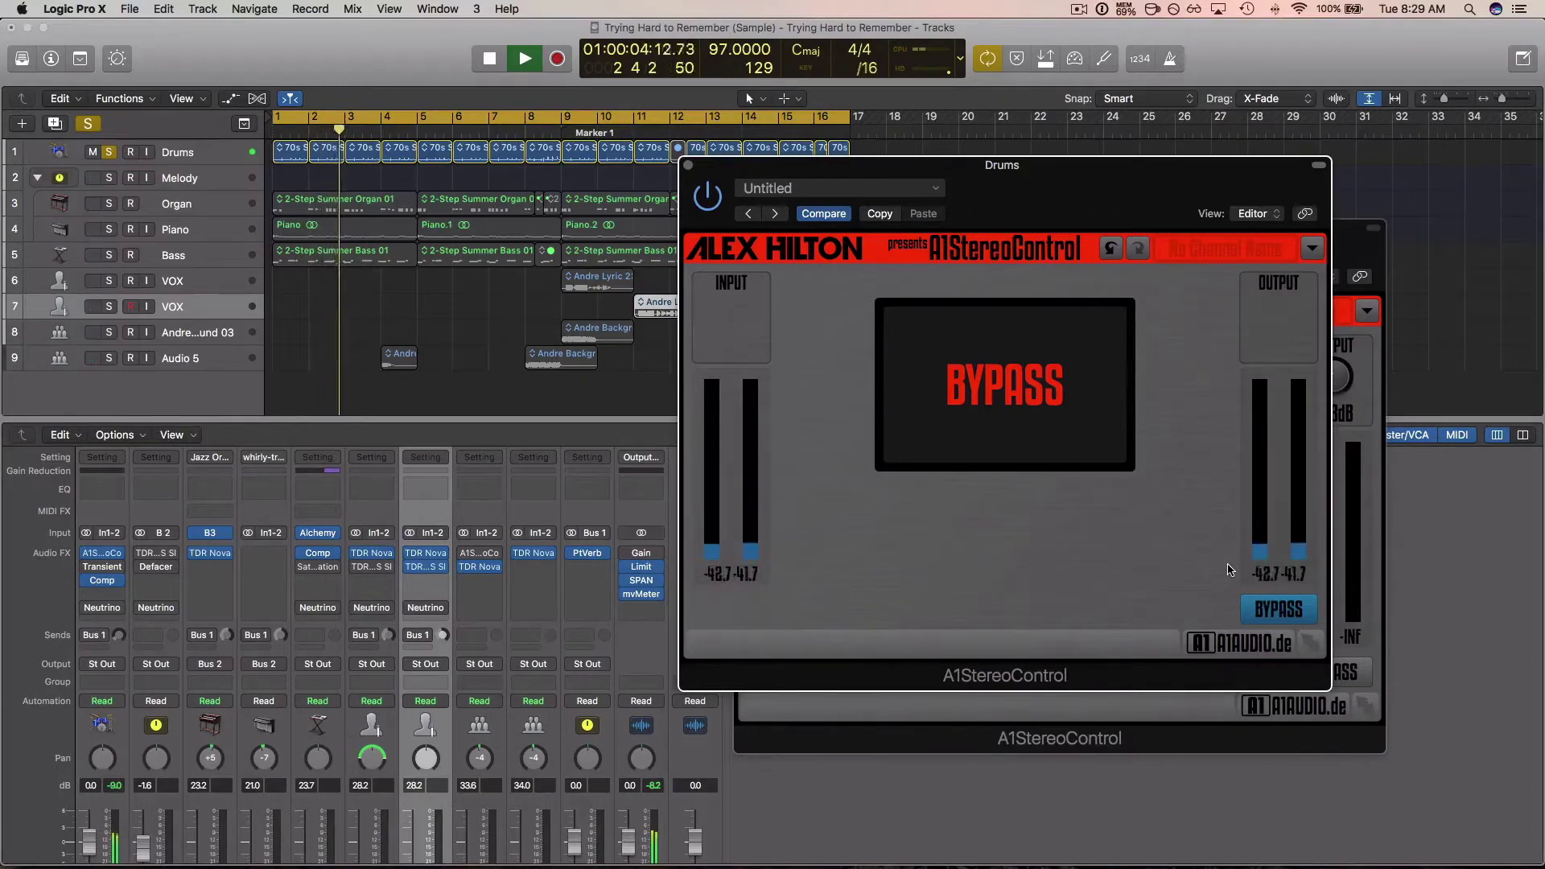
# - Disengage A1StereoControl's internal bypass while the soloed drums play, and clear the Drums track's solo with playback stopped
pyautogui.click(1279, 609)
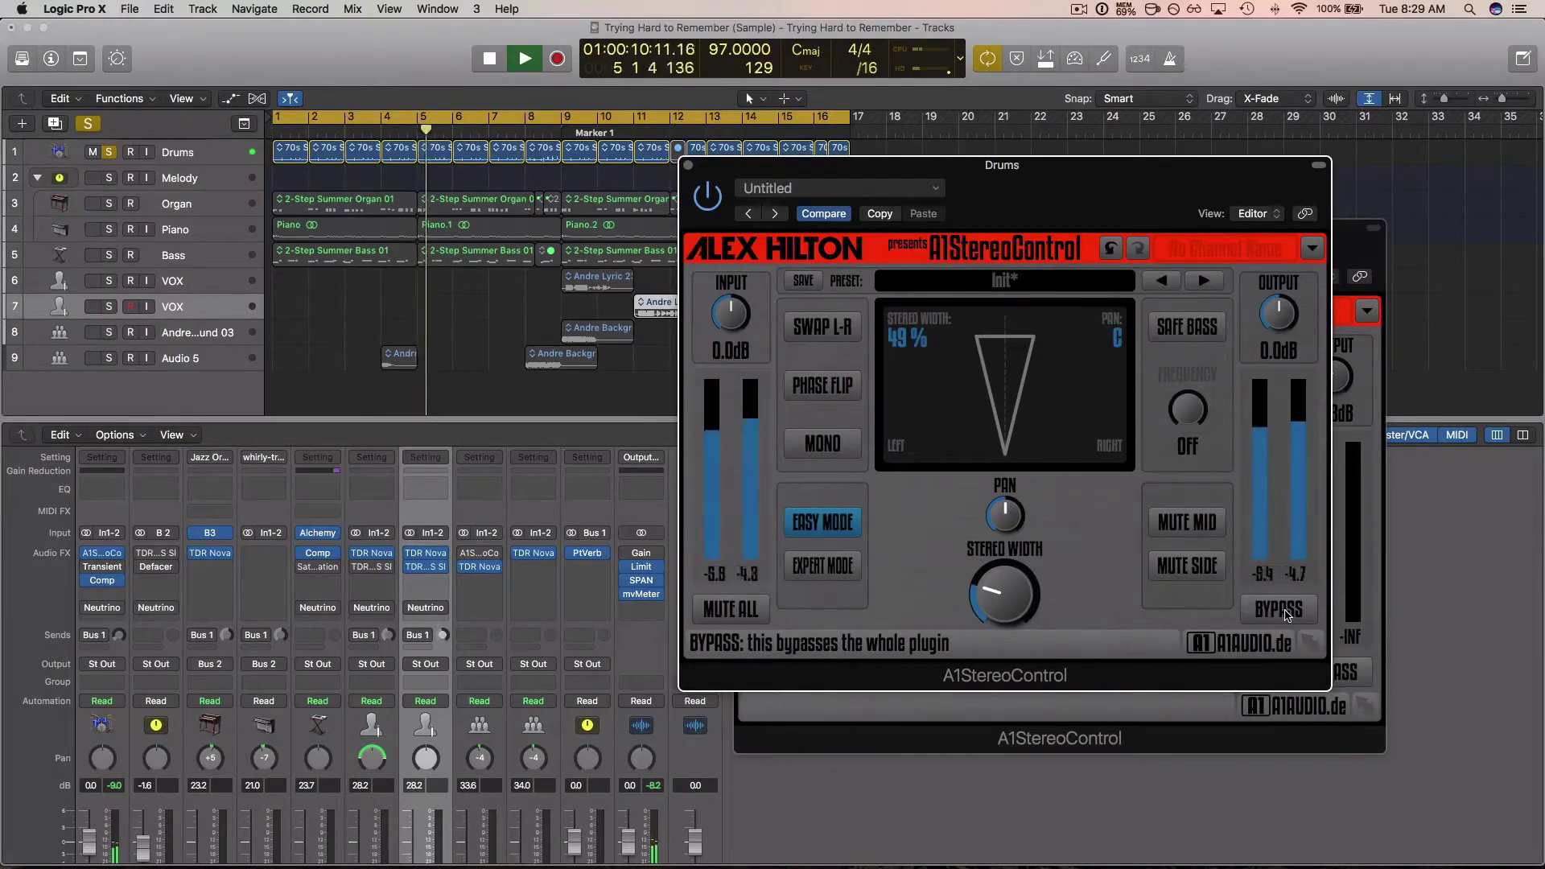
pyautogui.press('space')
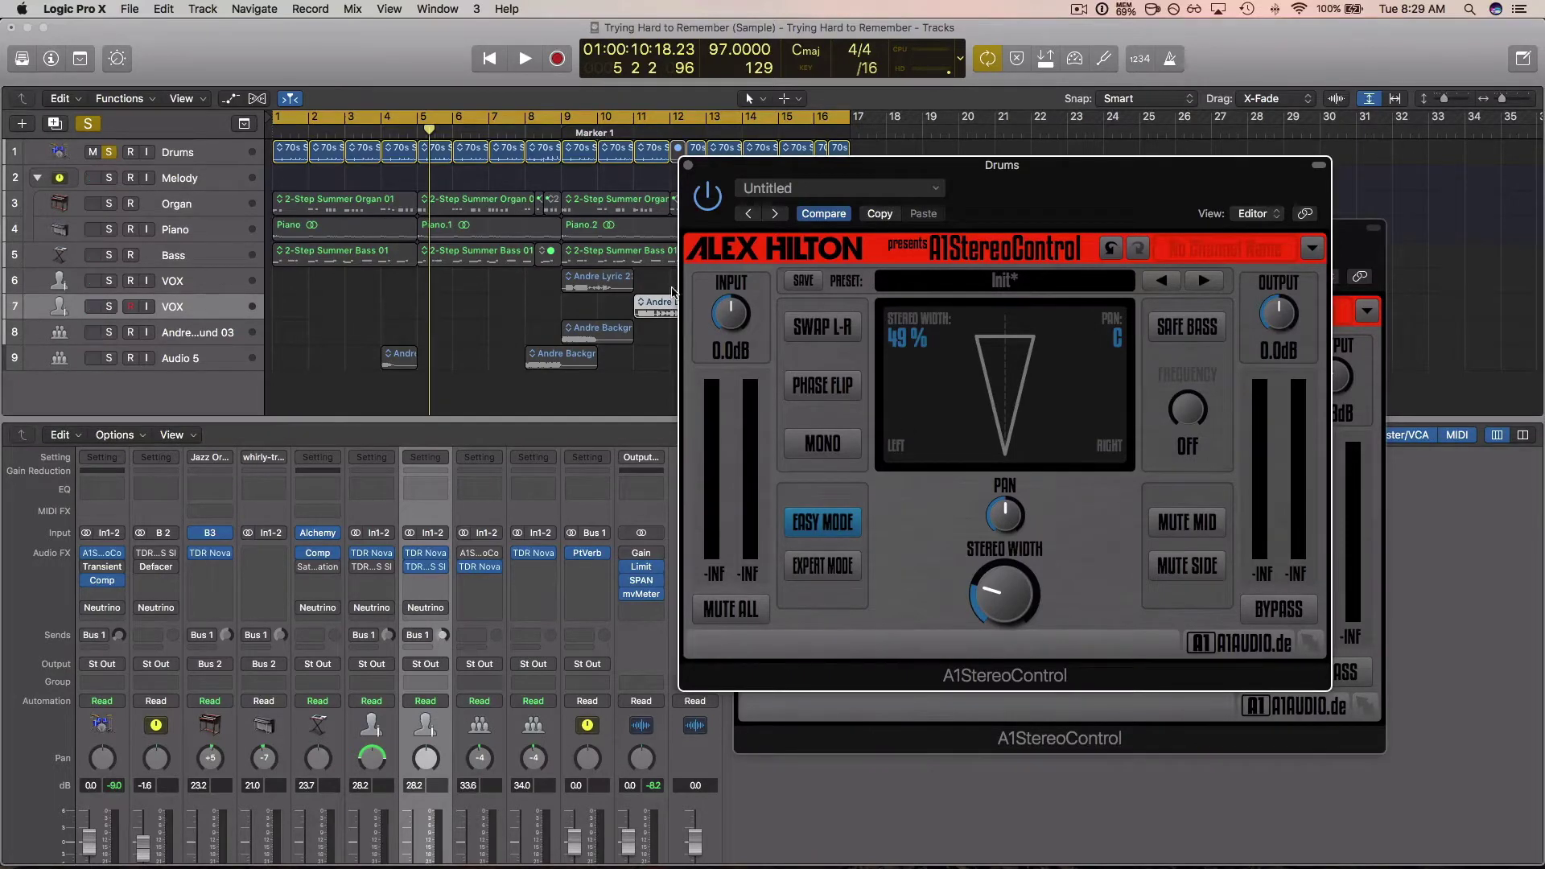
pyautogui.click(111, 153)
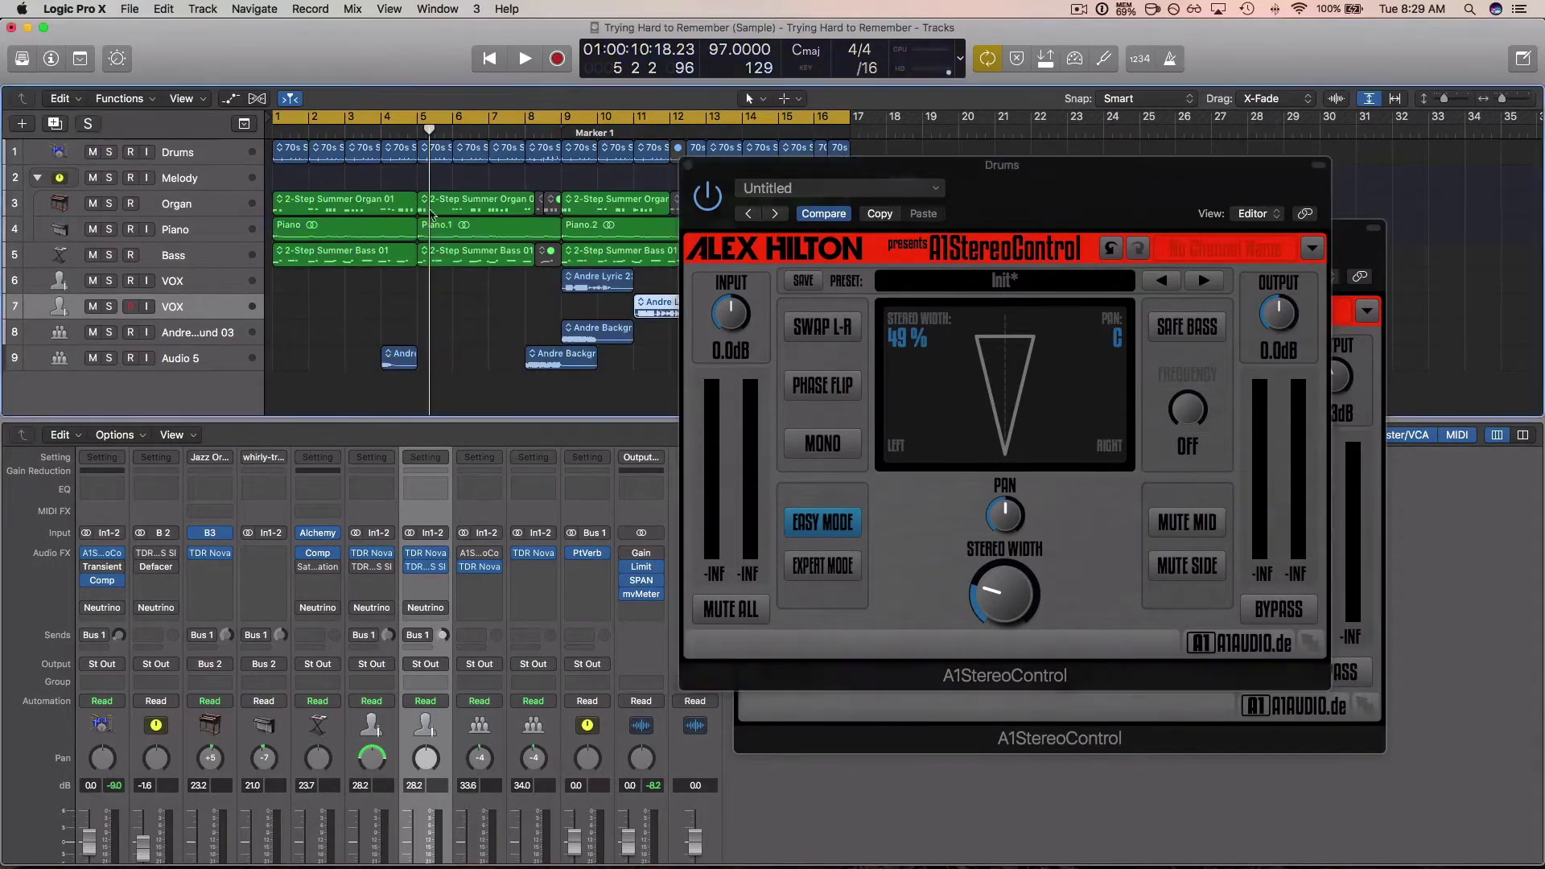
# - Play the full mix and compare it with the Drums track's A1StereoControl bypassed and active, ending with it active
pyautogui.click(1271, 610)
pyautogui.press('space')
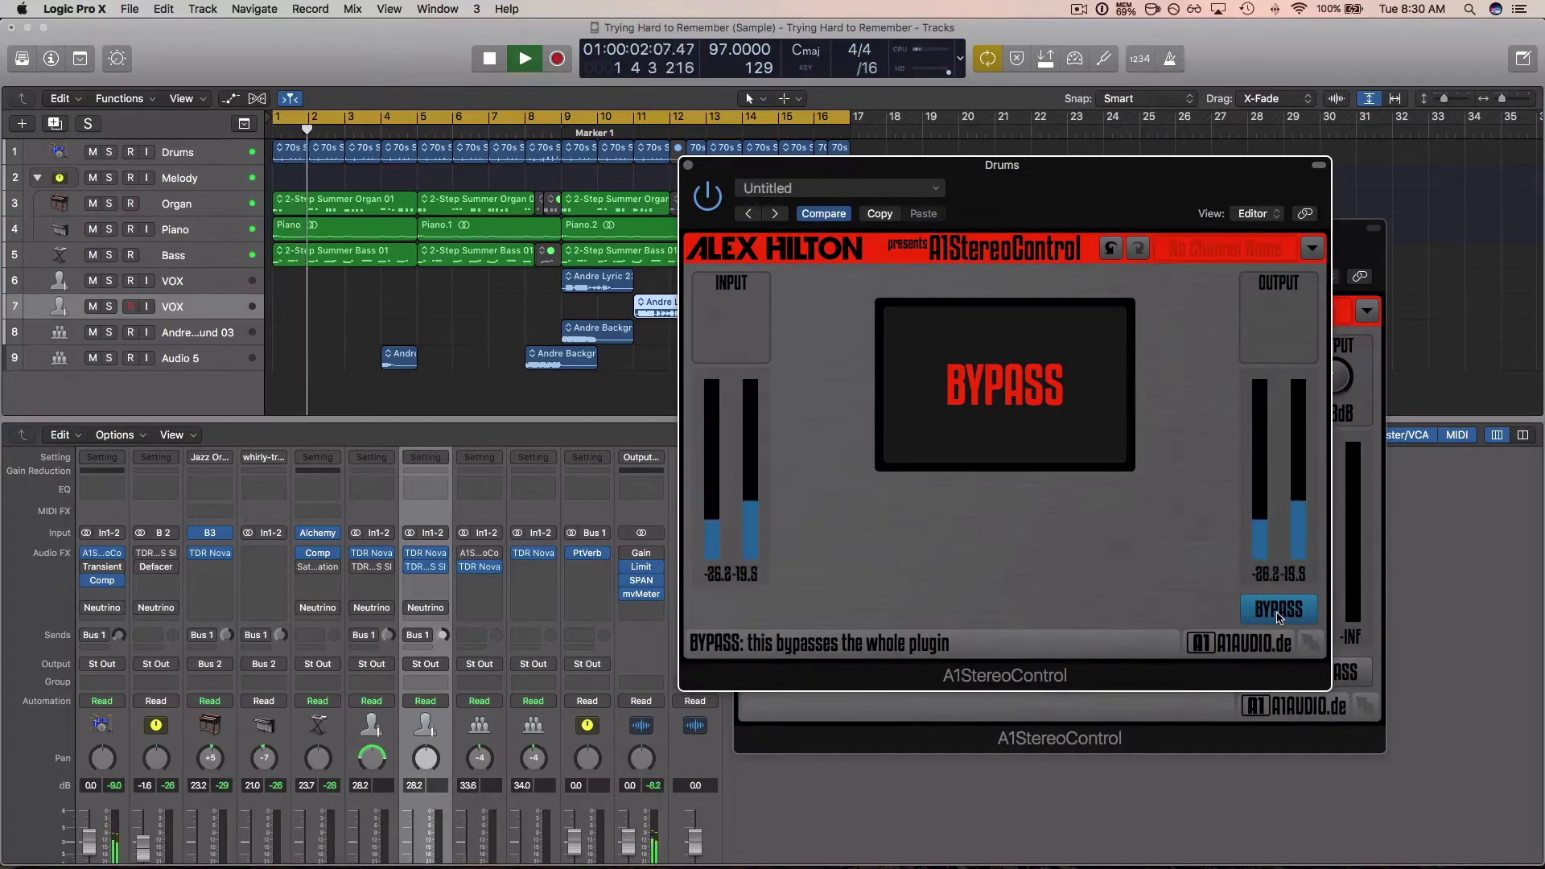
pyautogui.click(1279, 614)
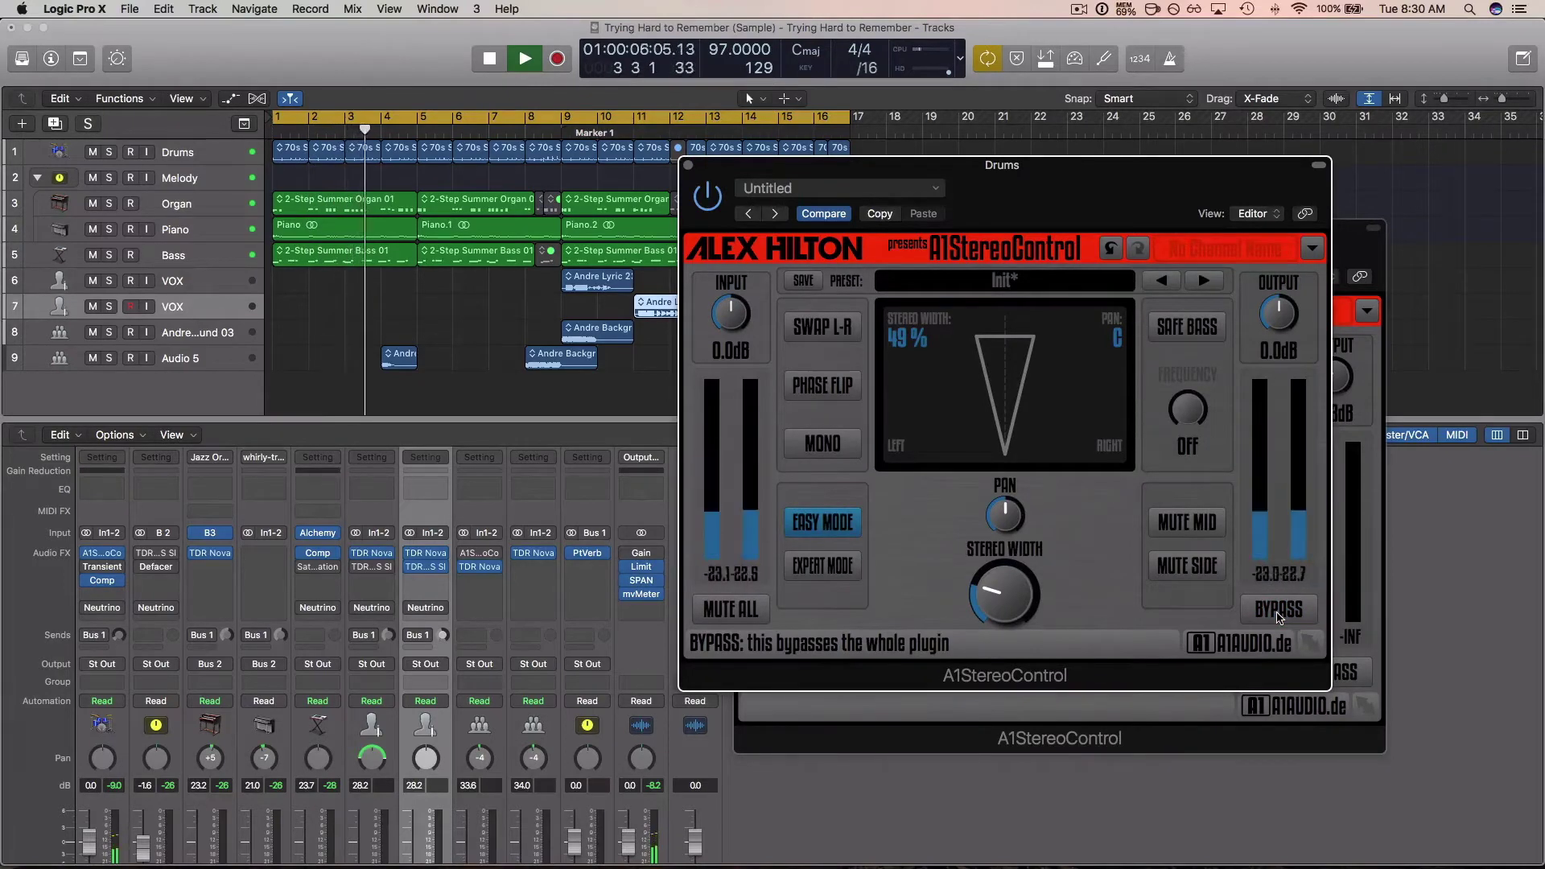
pyautogui.click(1279, 613)
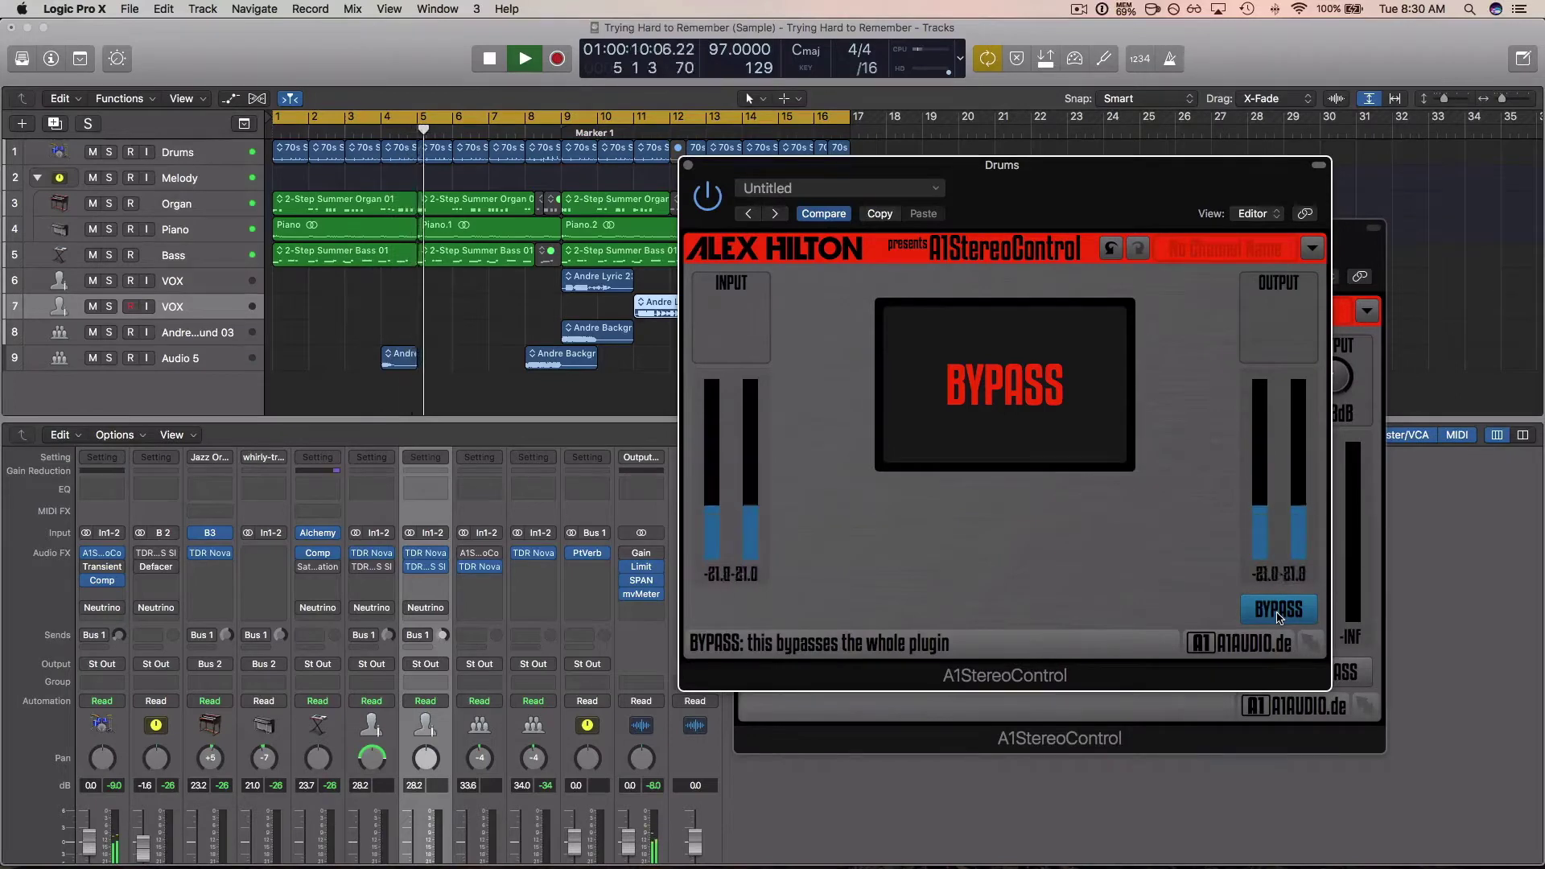
pyautogui.click(1279, 613)
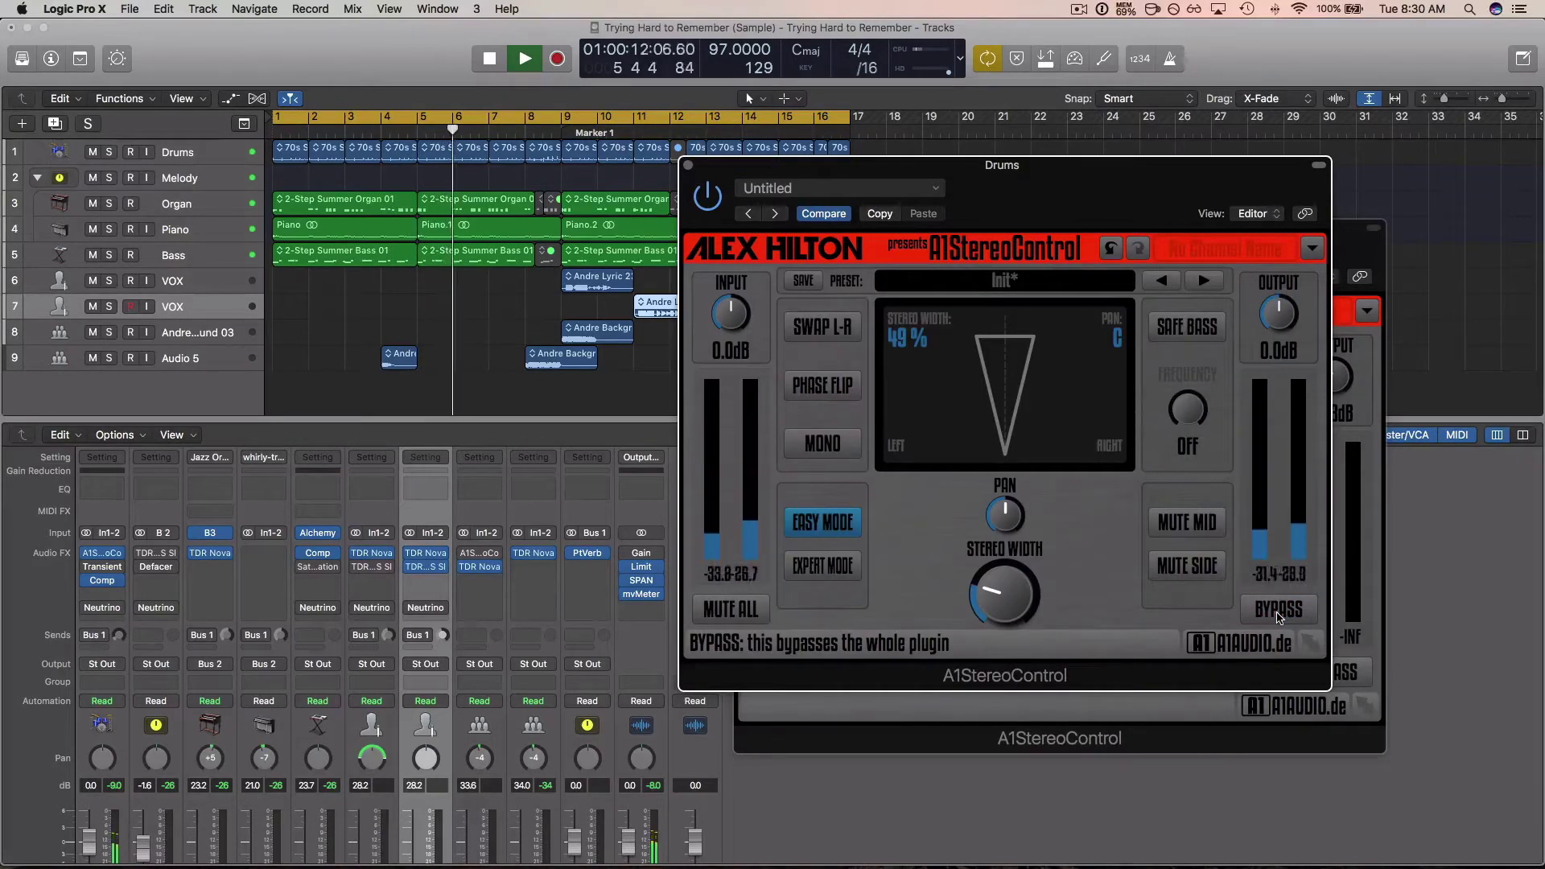
pyautogui.press('space')
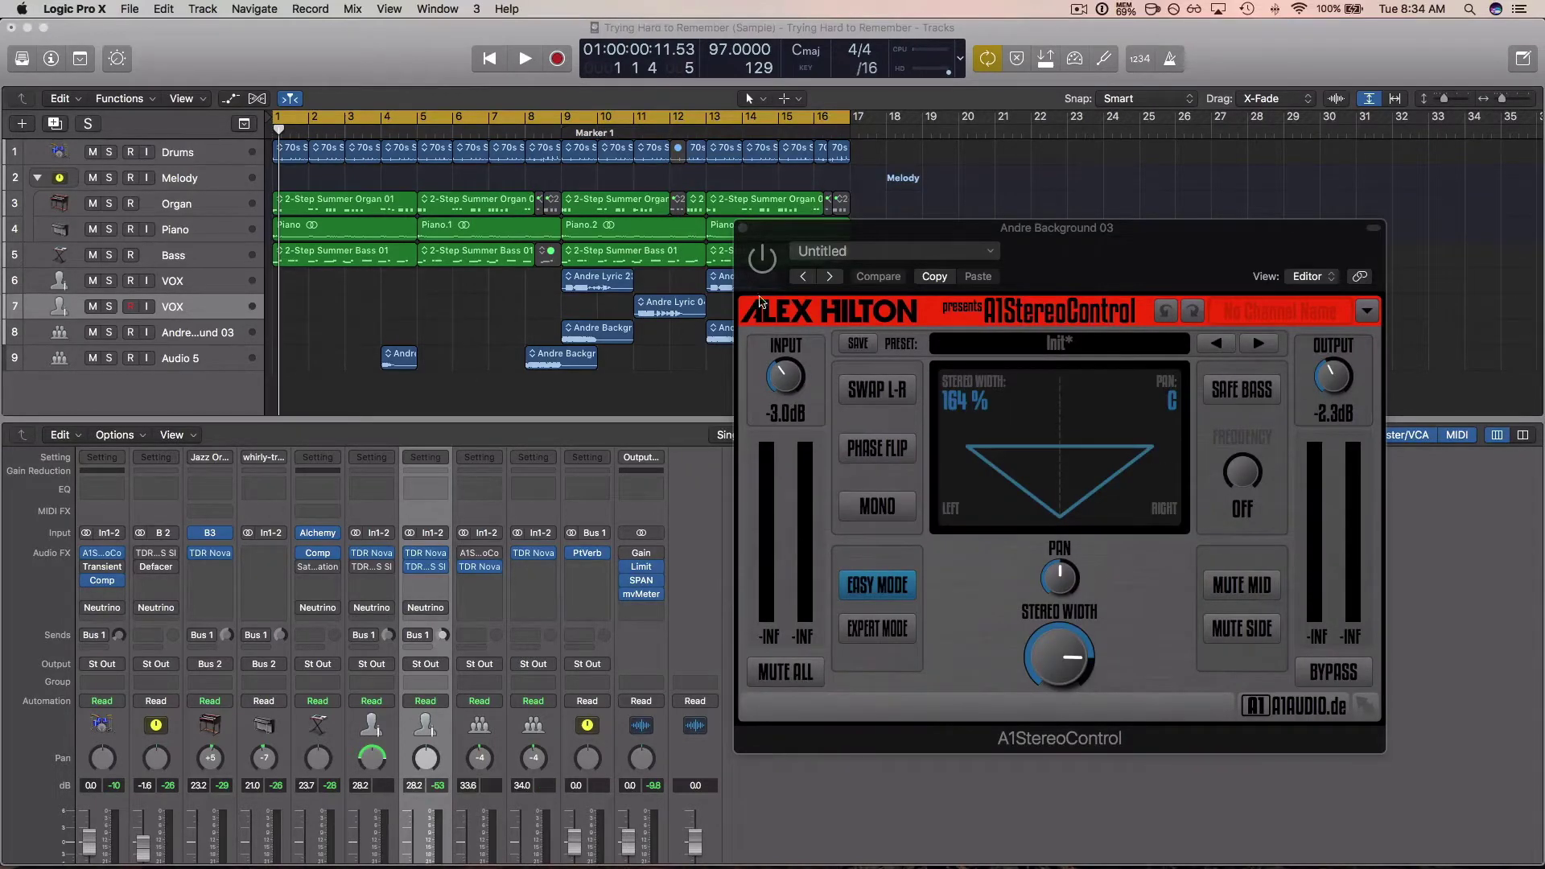
# - Turn on A1StereoControl on background vocal track 8 and set the cycle range from bar 9 to bar 17
pyautogui.click(760, 268)
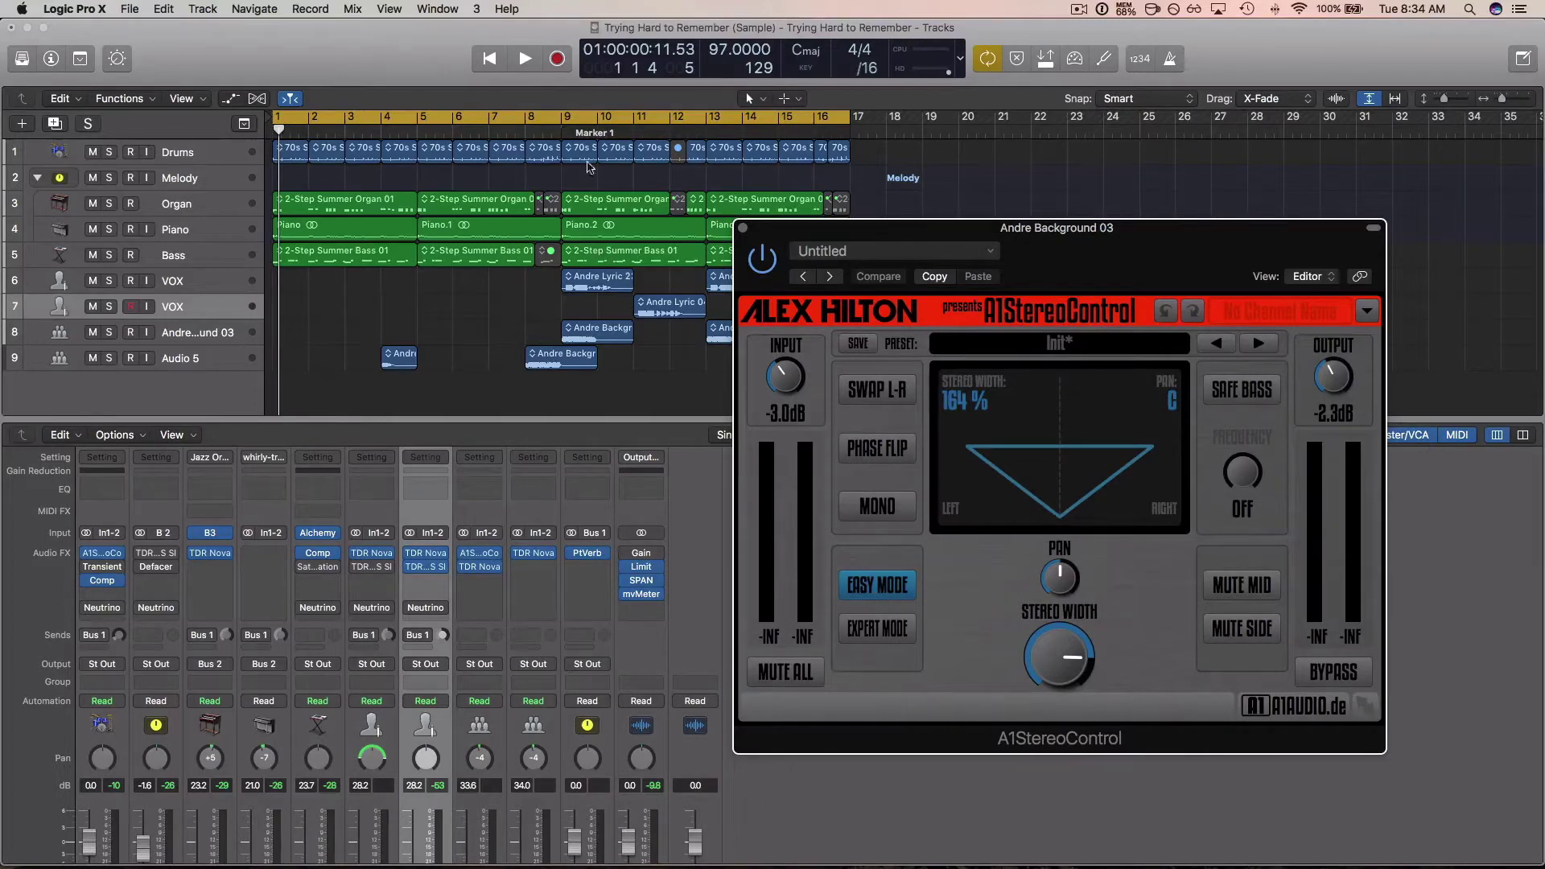
pyautogui.click(560, 135)
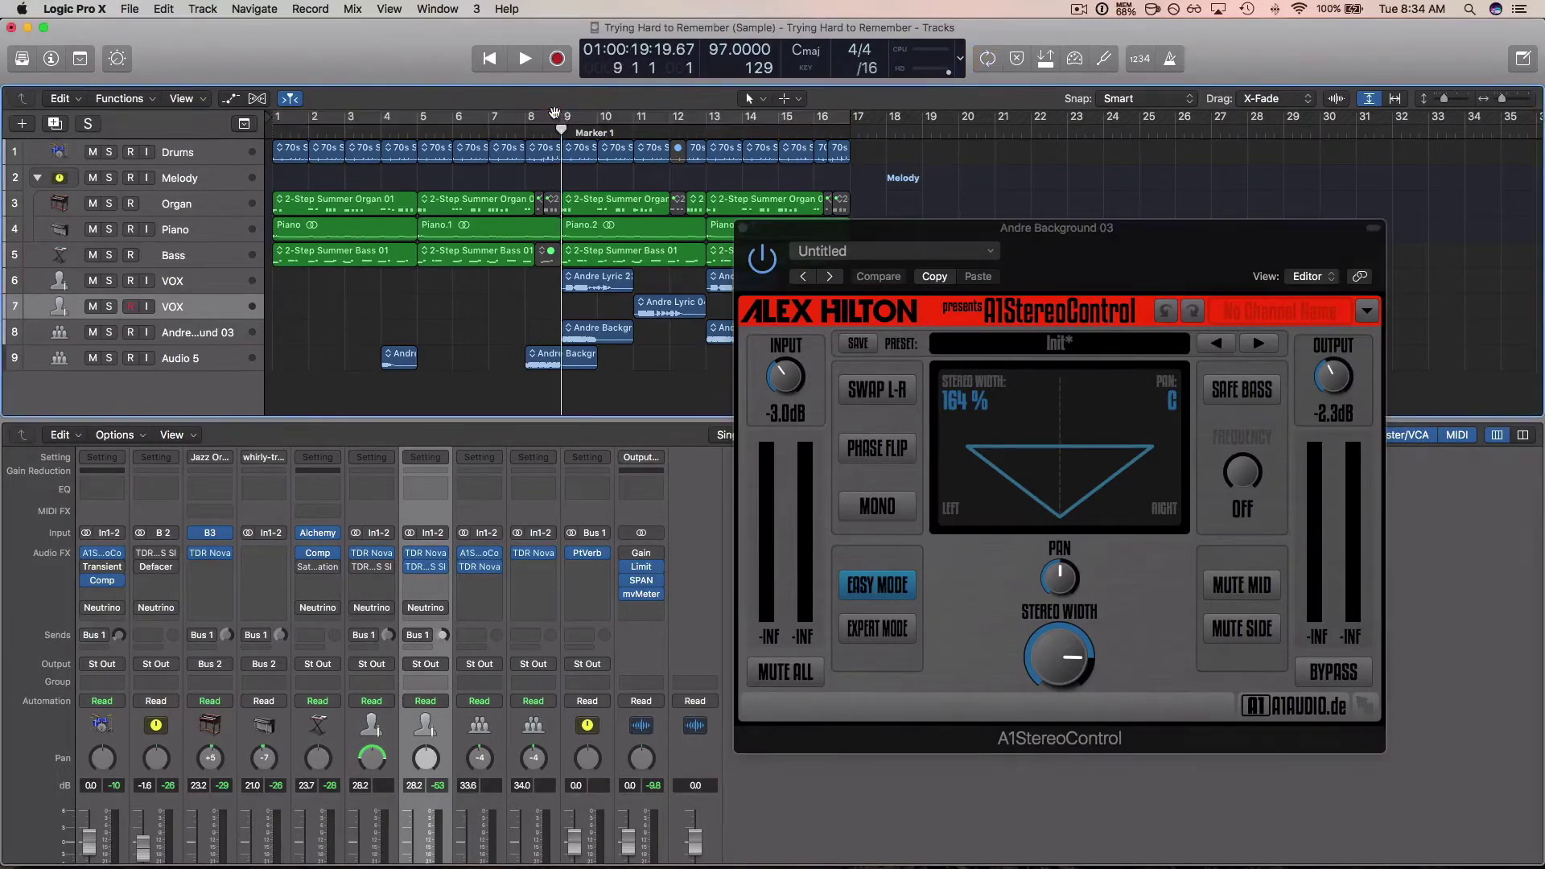
pyautogui.moveTo(559, 131); pyautogui.dragTo(849, 134)
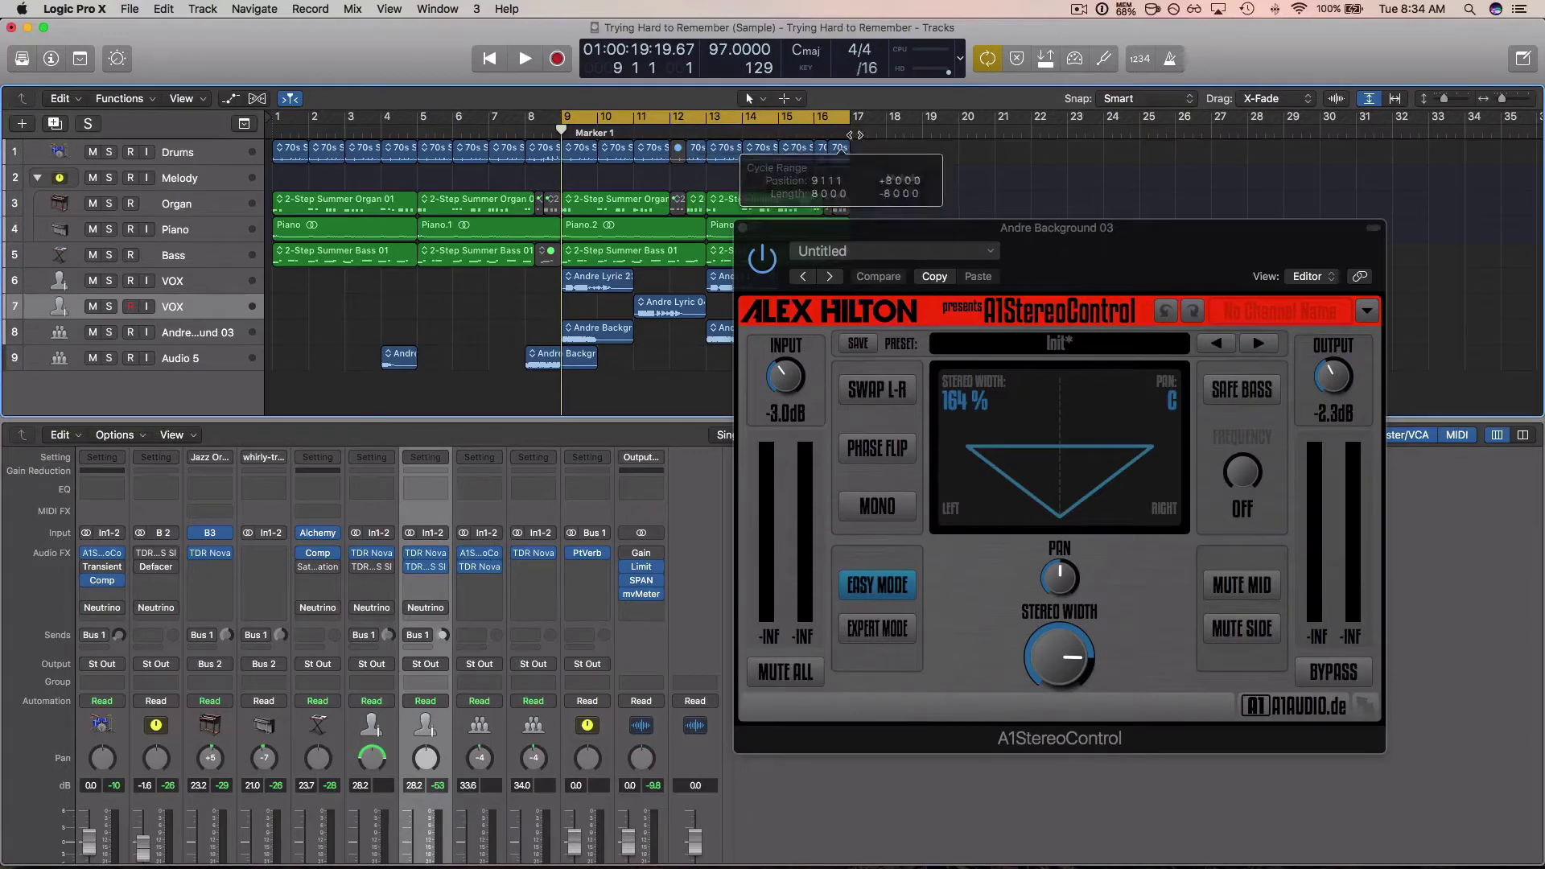
# - Compare the mix from bar 9 with the background vocal's A1StereoControl bypassed and active
pyautogui.click(1320, 676)
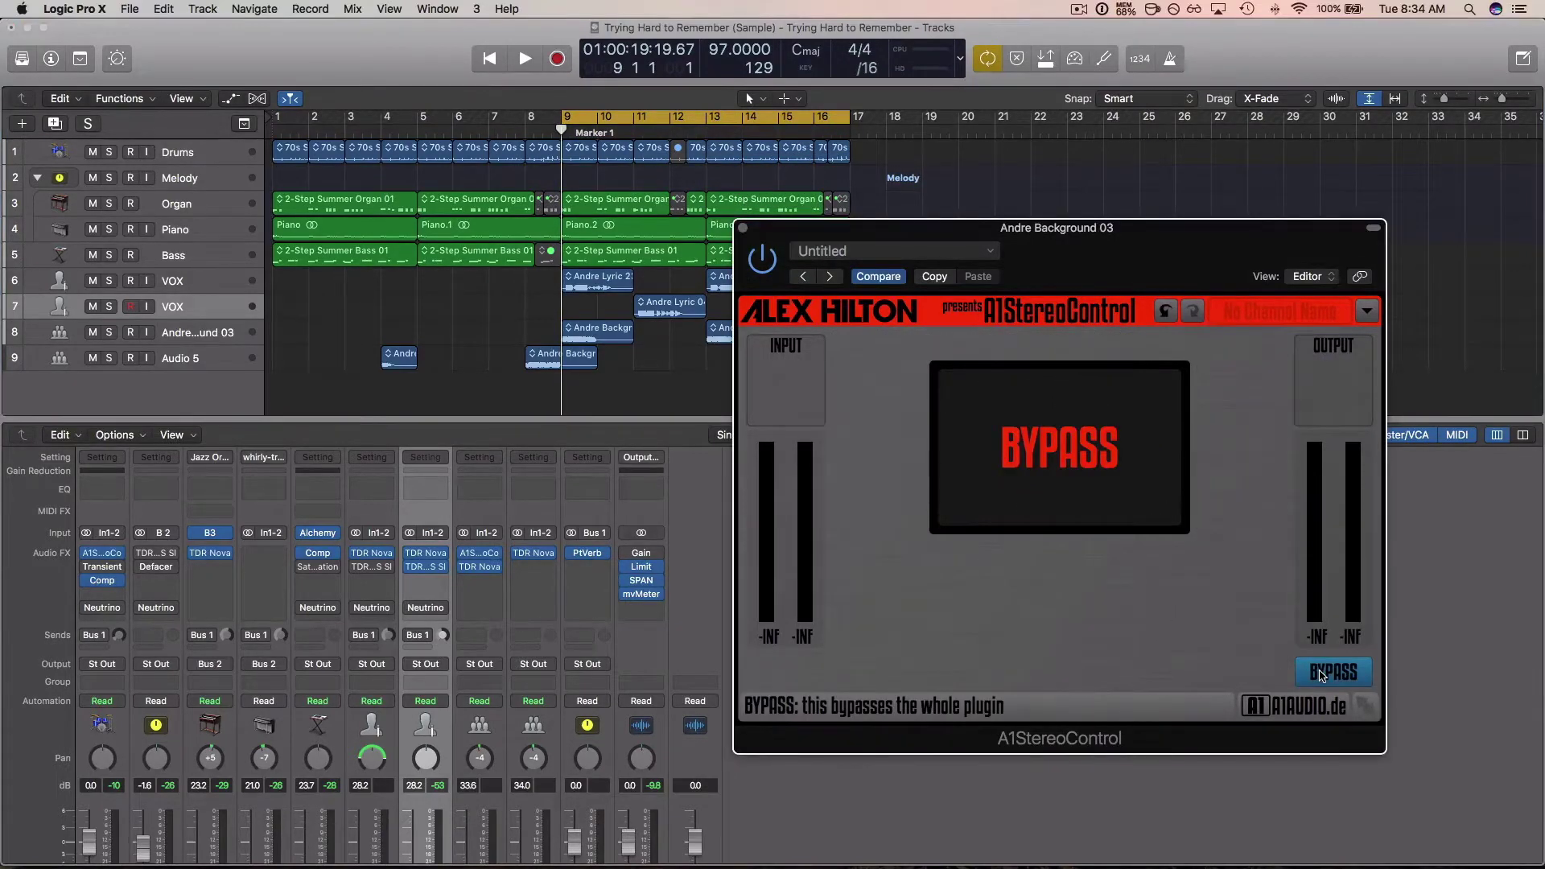
pyautogui.press('space')
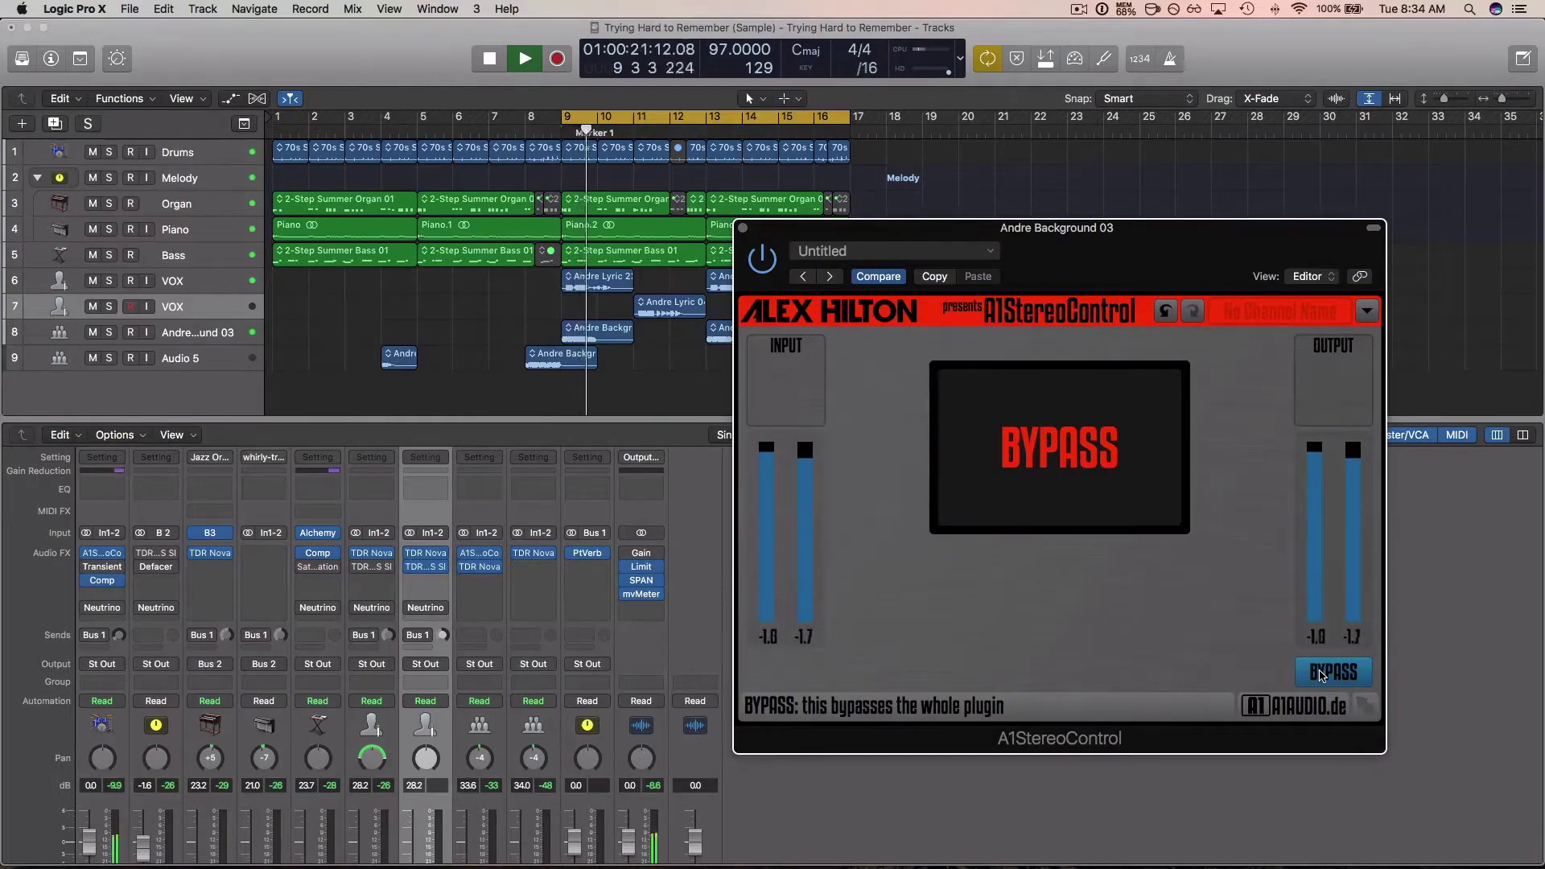
pyautogui.press('space')
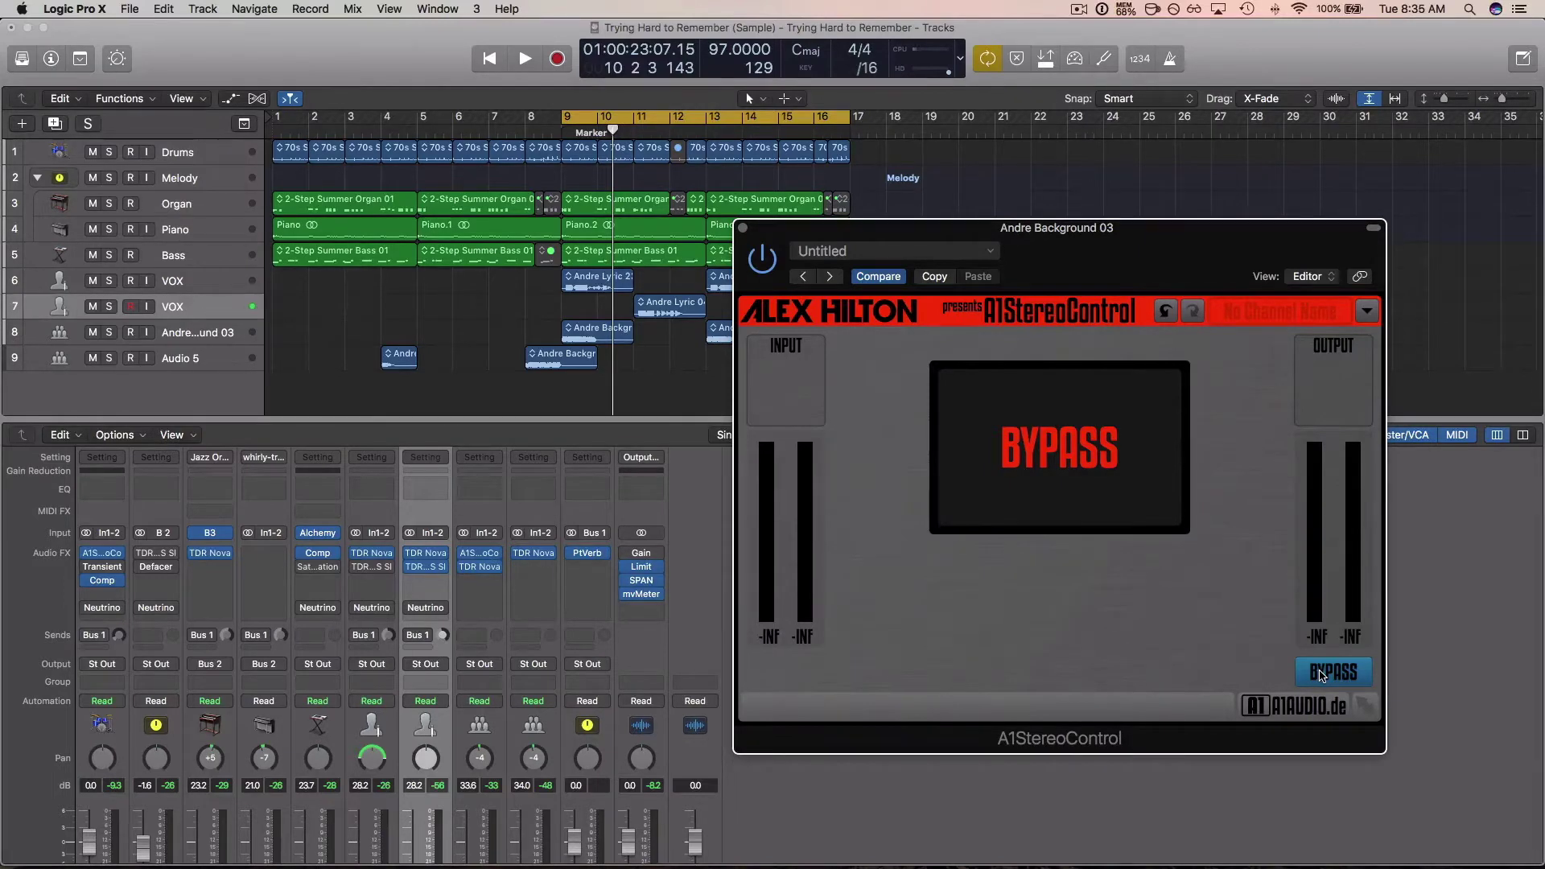
pyautogui.click(1320, 675)
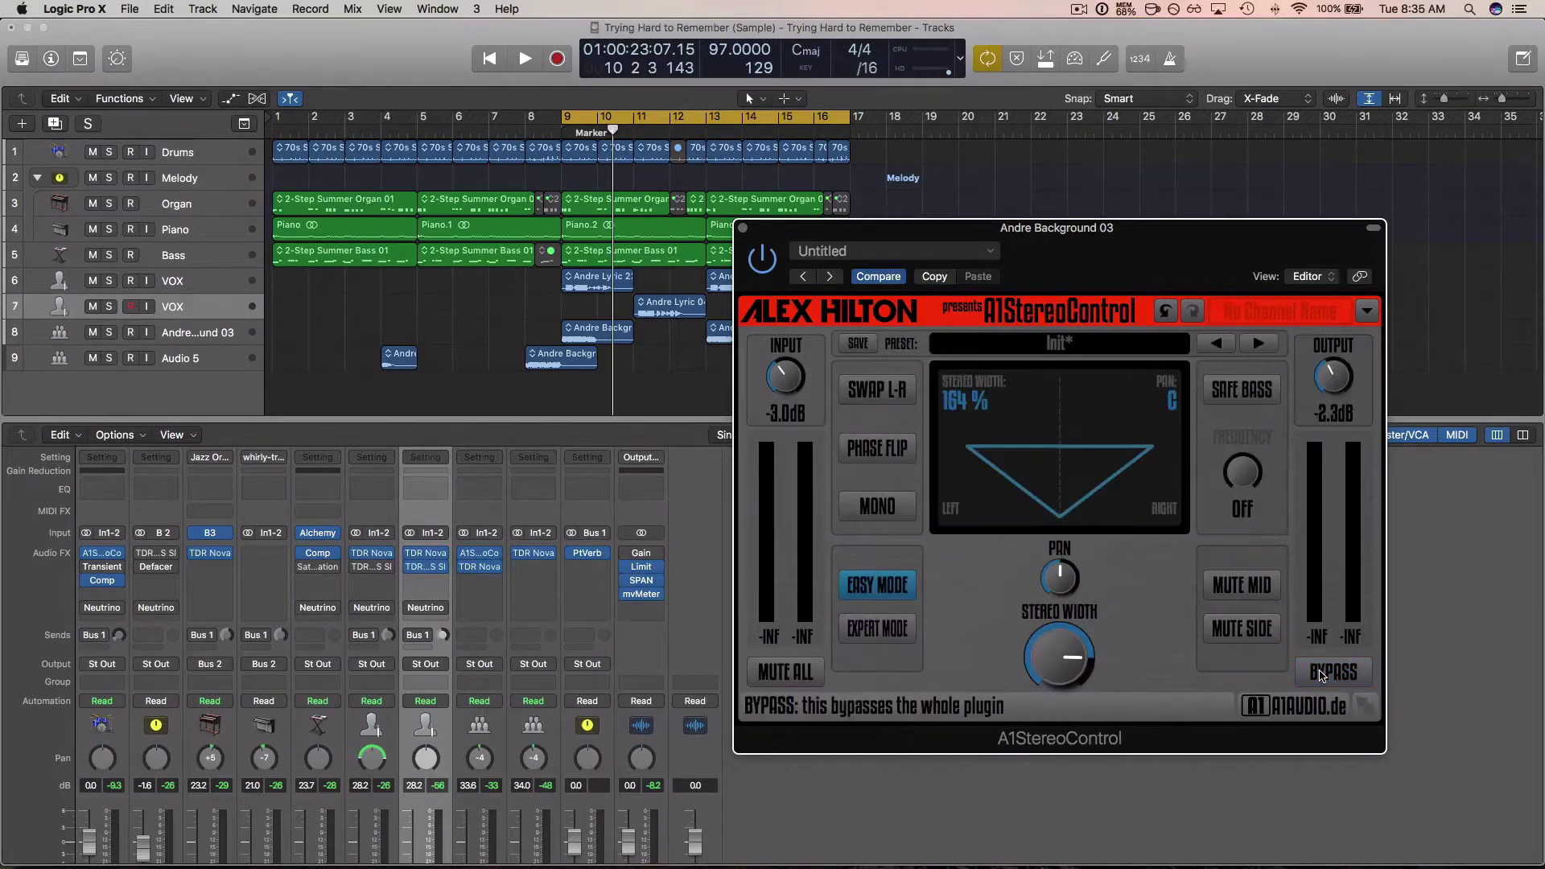
pyautogui.press('space')
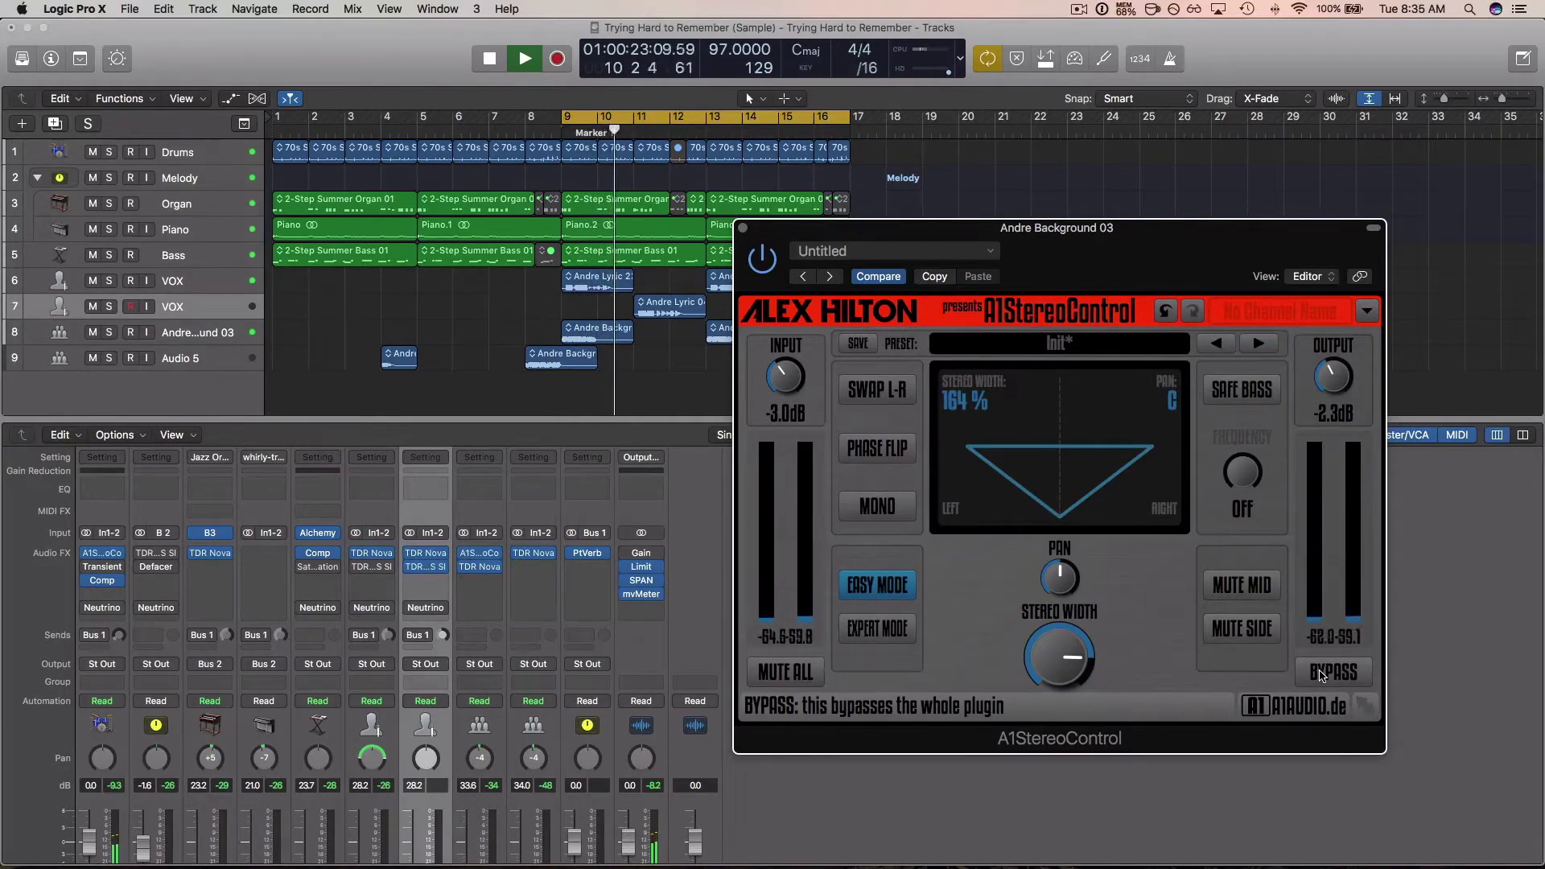
pyautogui.press('space')
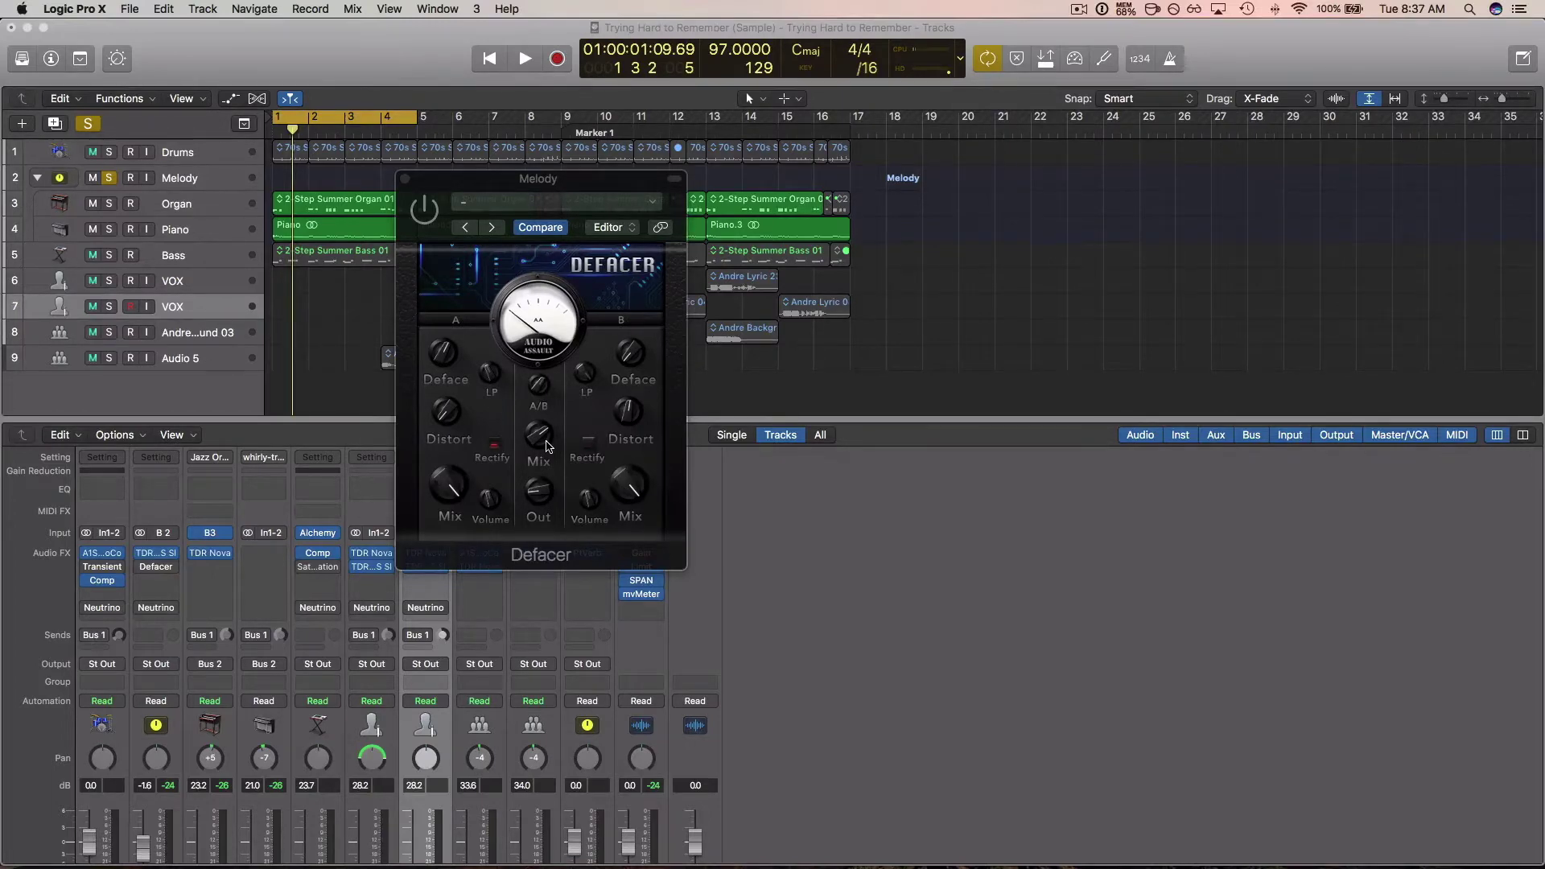
# - Play the soloed Melody track without Defacer, turn the plug-in on and play the section again to compare
pyautogui.press('space')
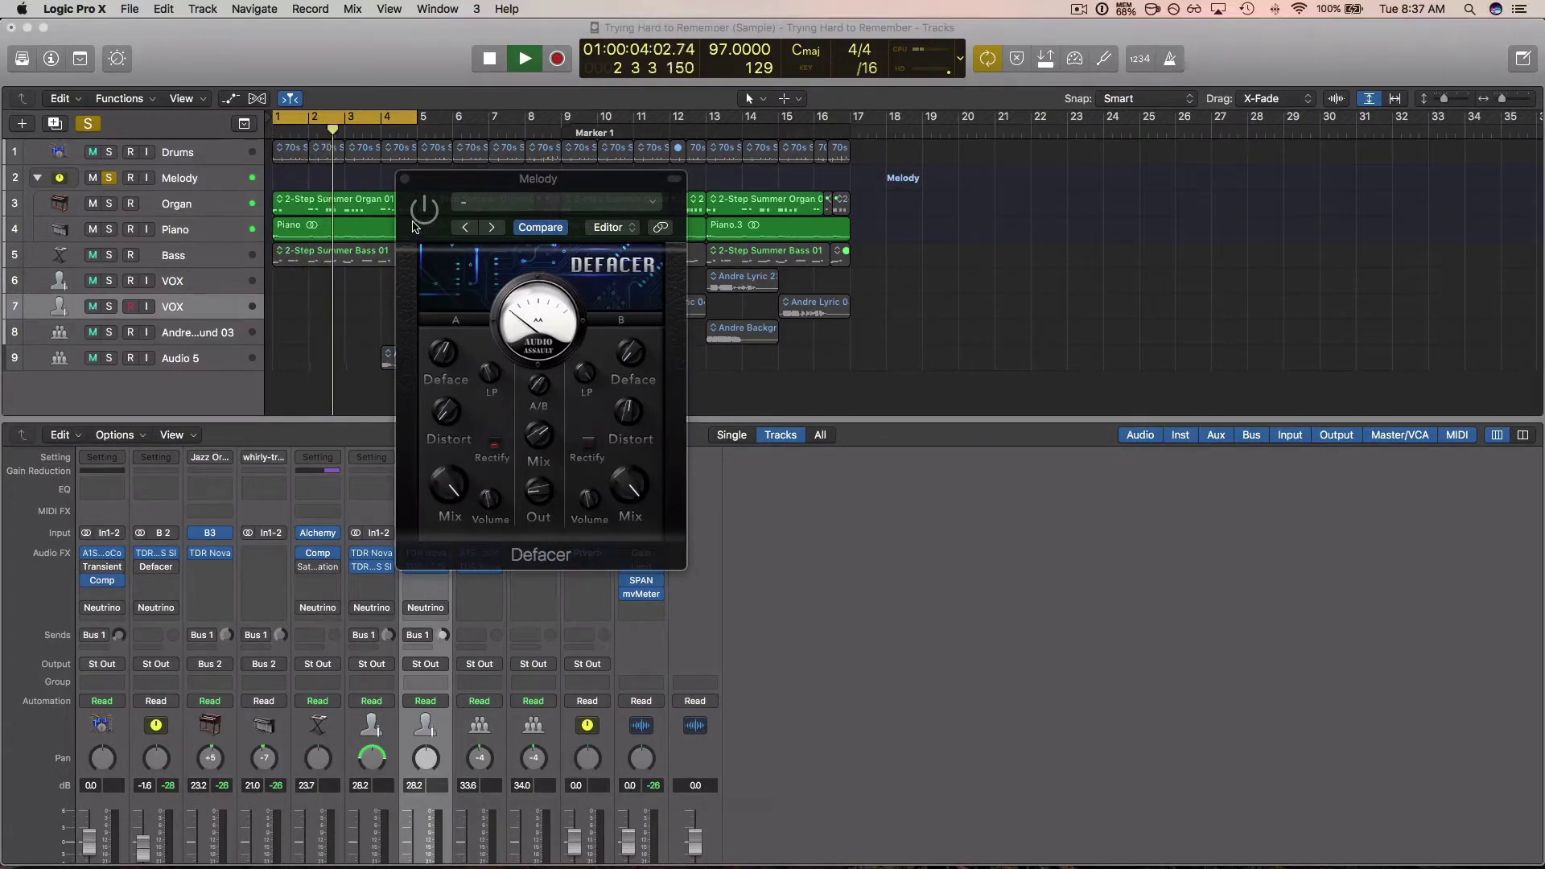
pyautogui.press('space')
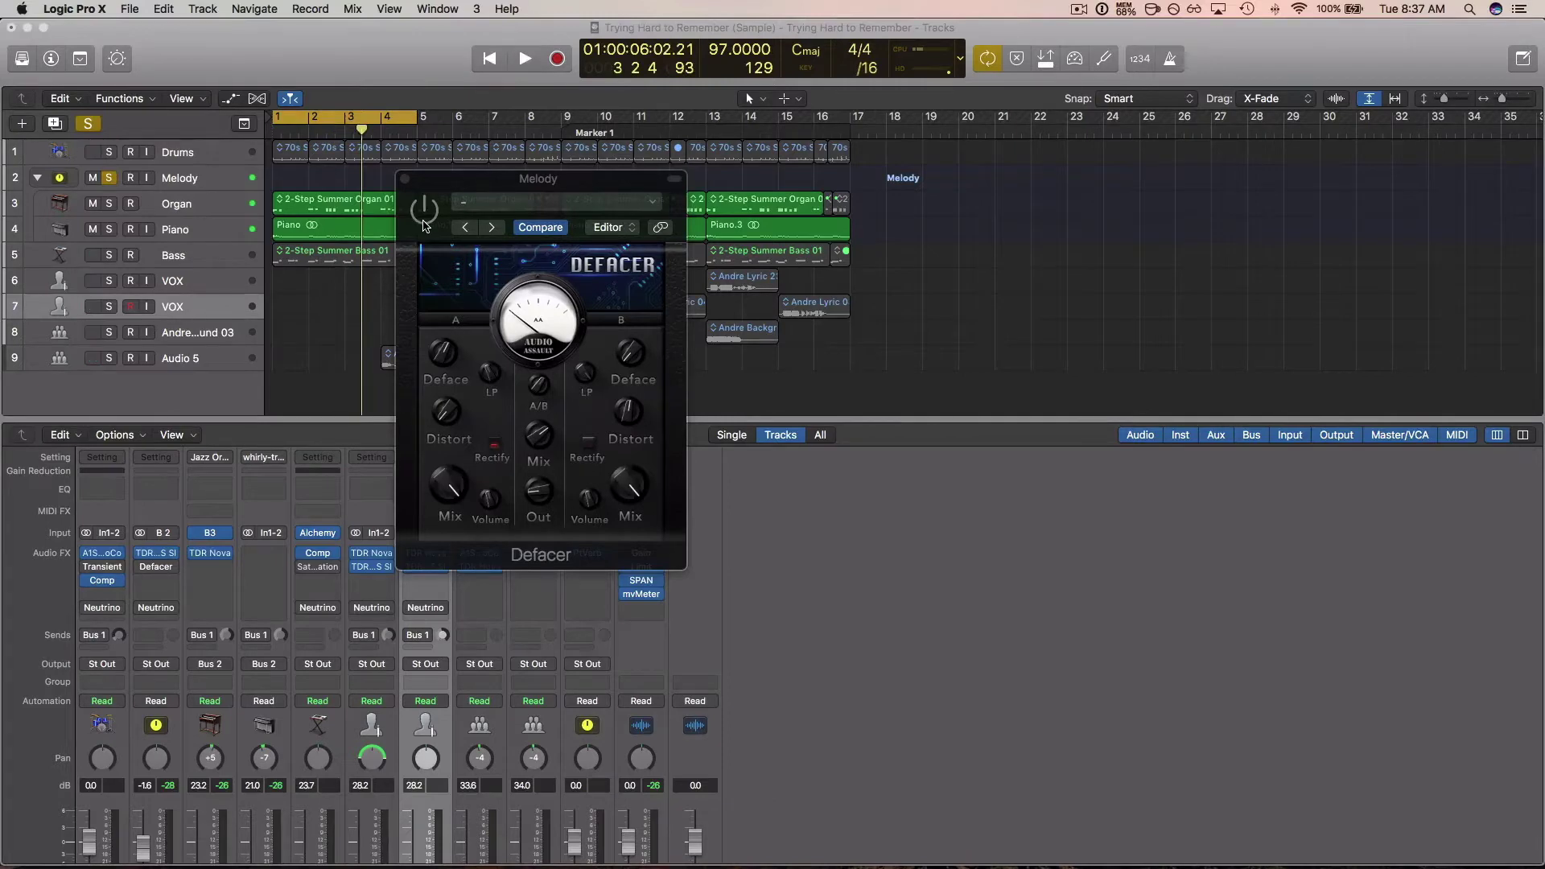
pyautogui.click(423, 222)
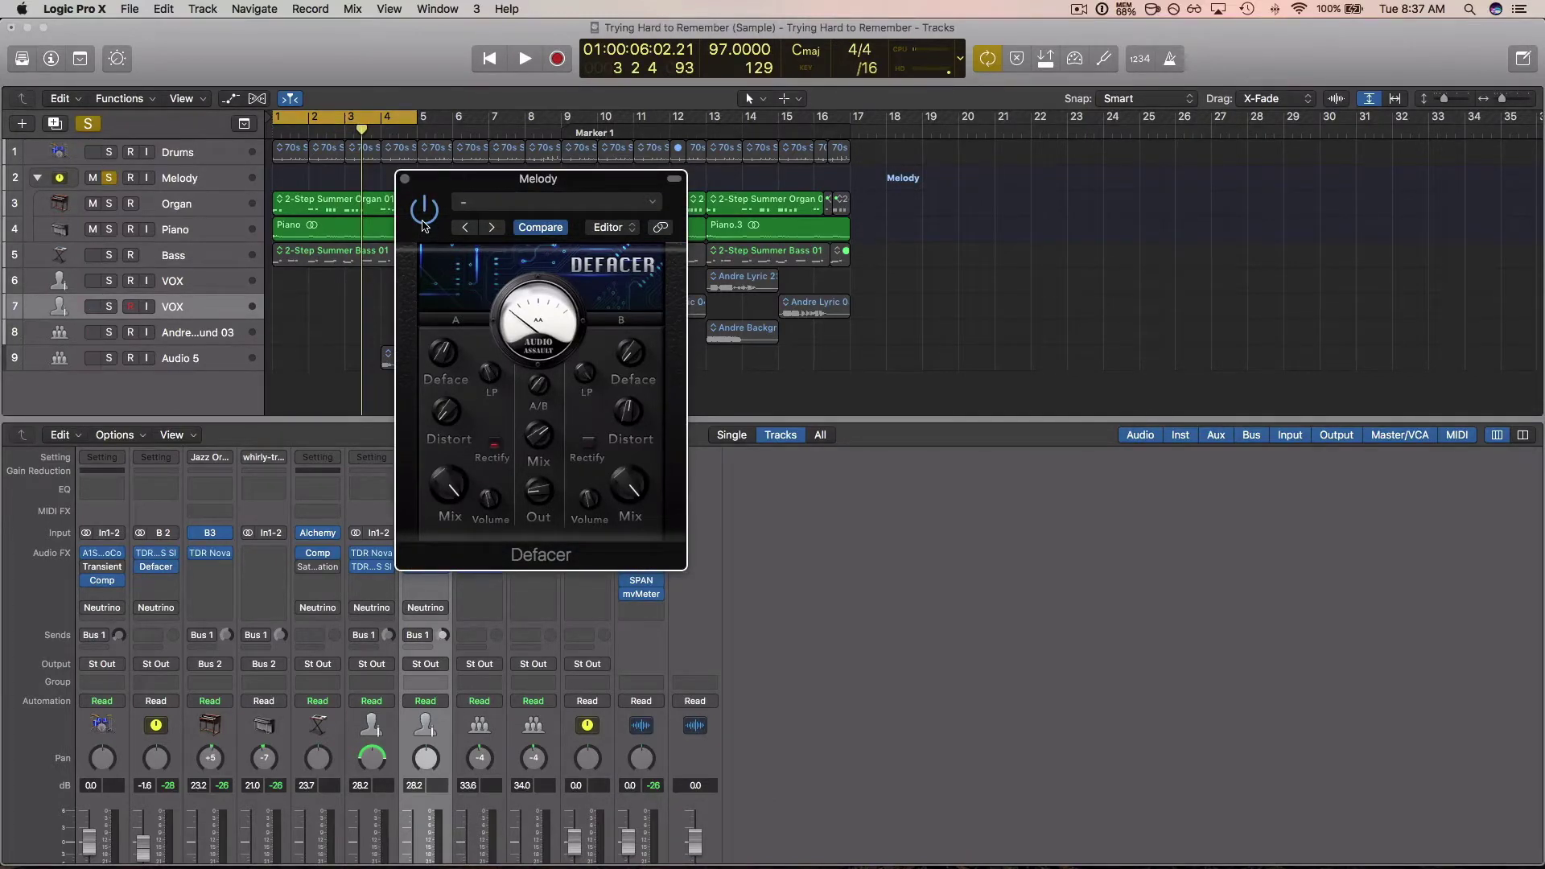
pyautogui.press('space')
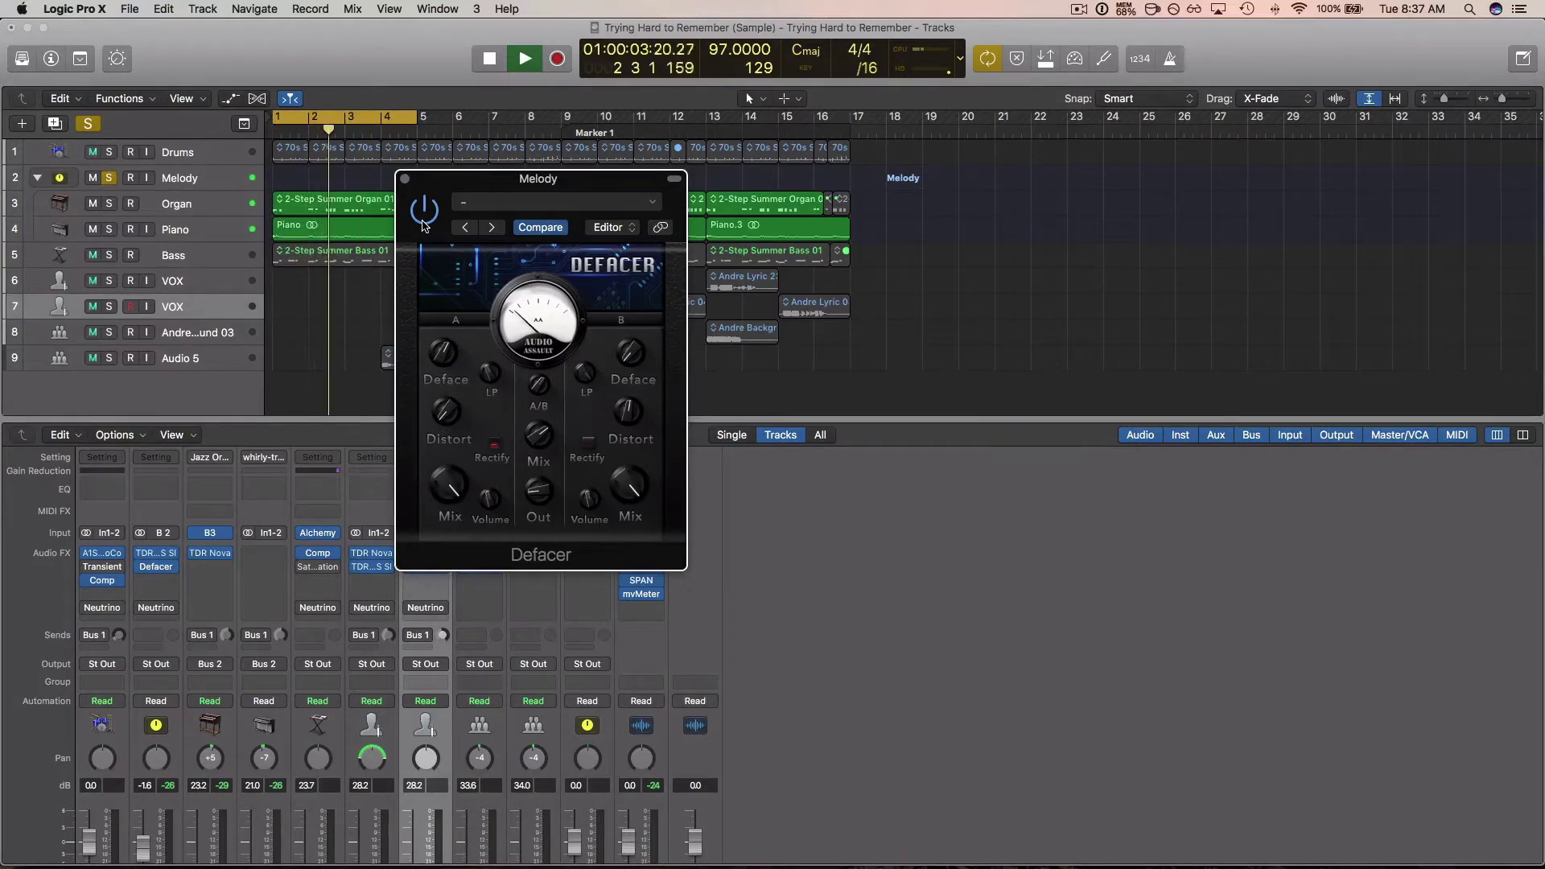
pyautogui.press('space')
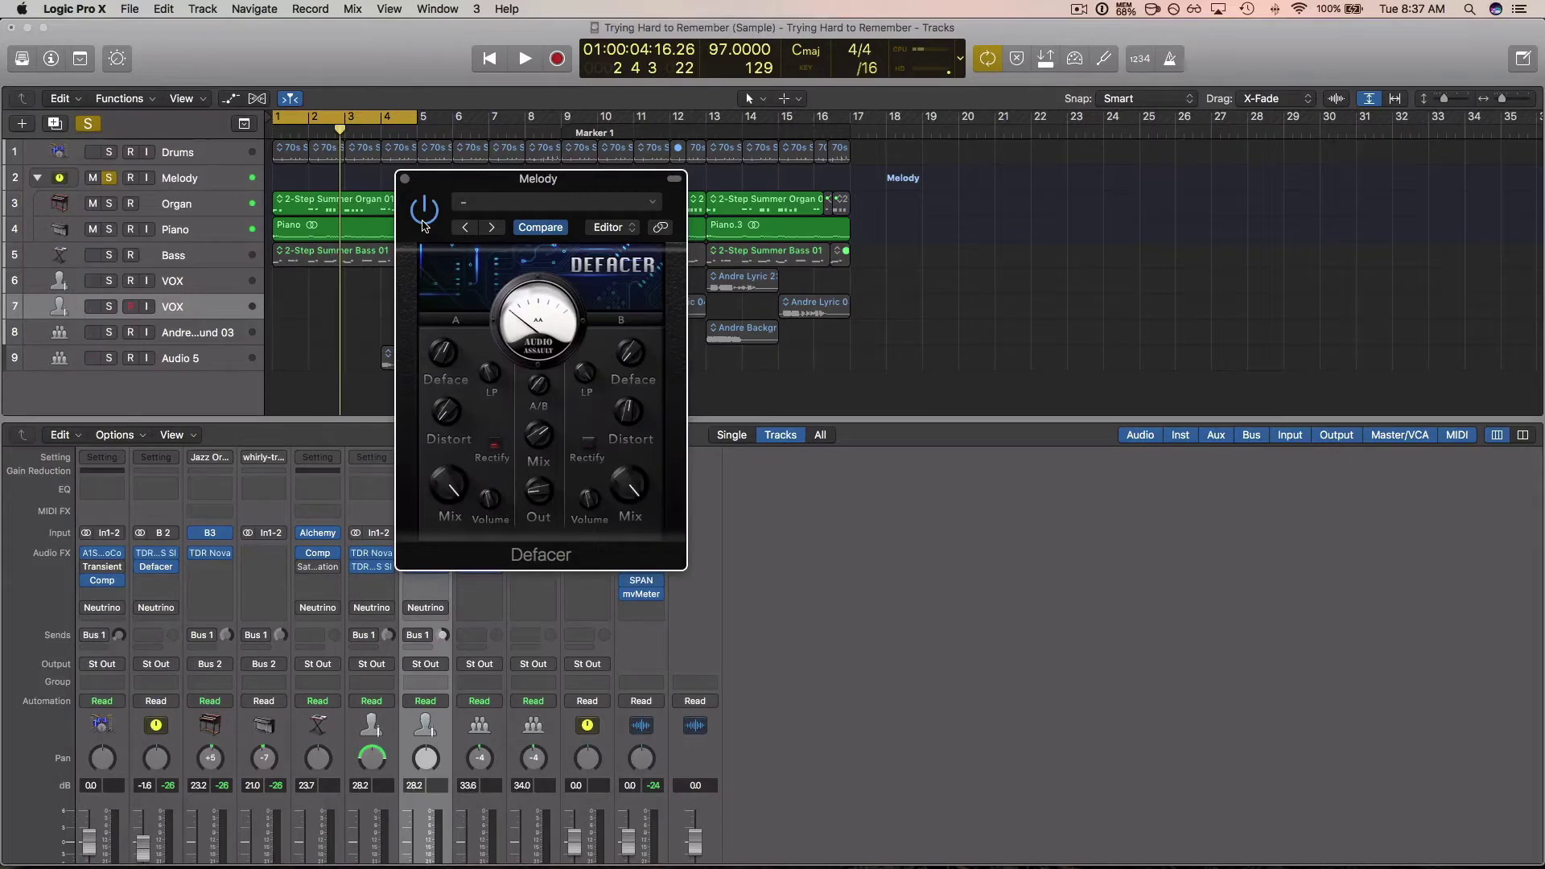
# - Replay the soloed Melody track with Defacer active and close the plug-in window once playback is stopped
pyautogui.click(358, 63)
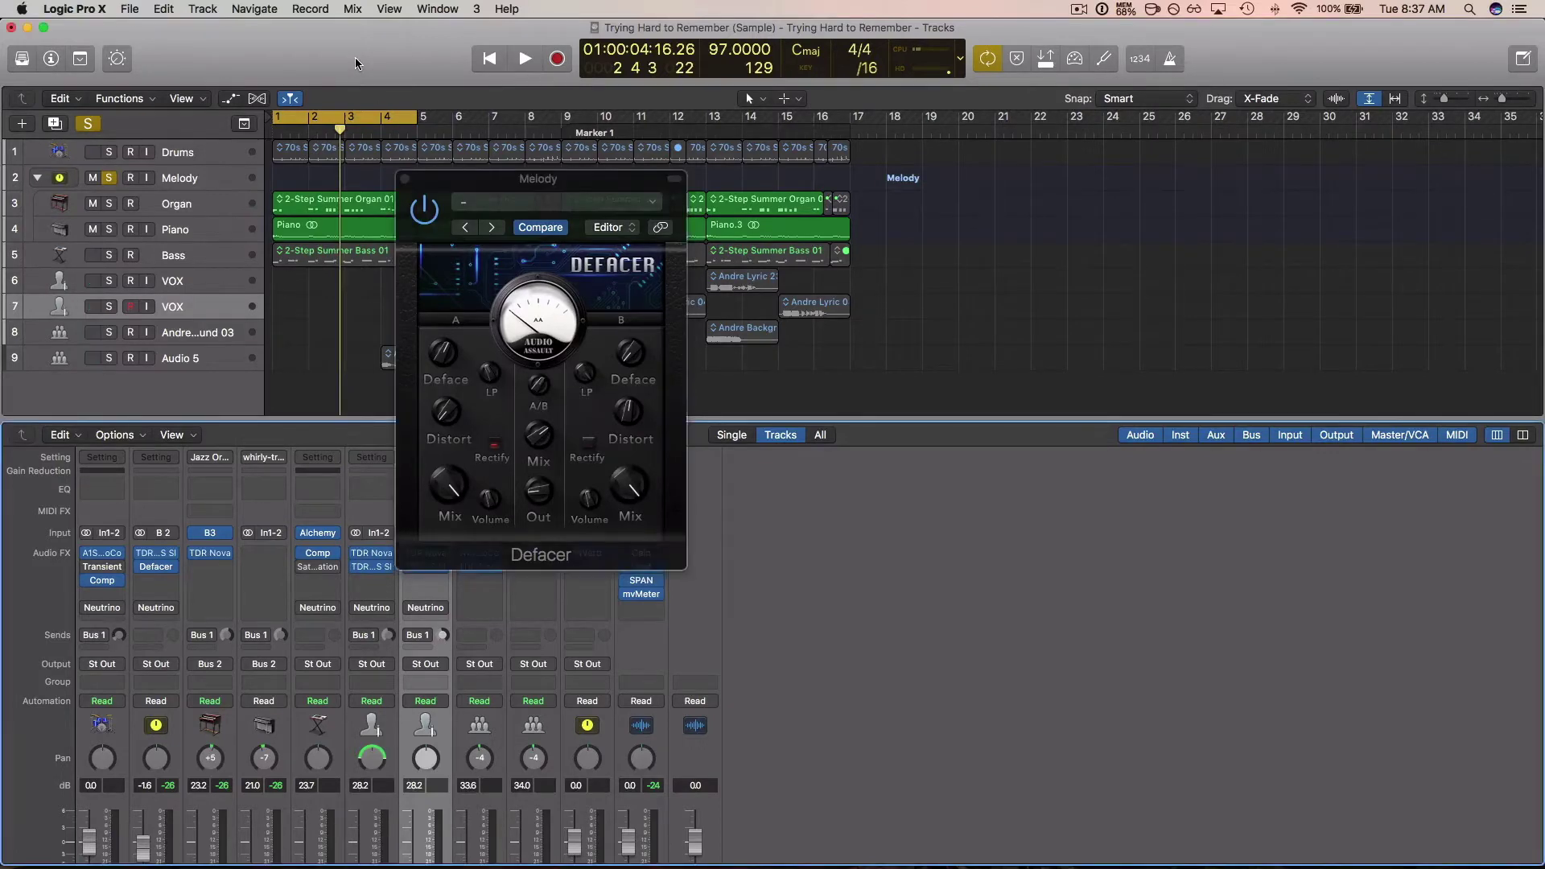
pyautogui.press('space')
pyautogui.click(537, 433)
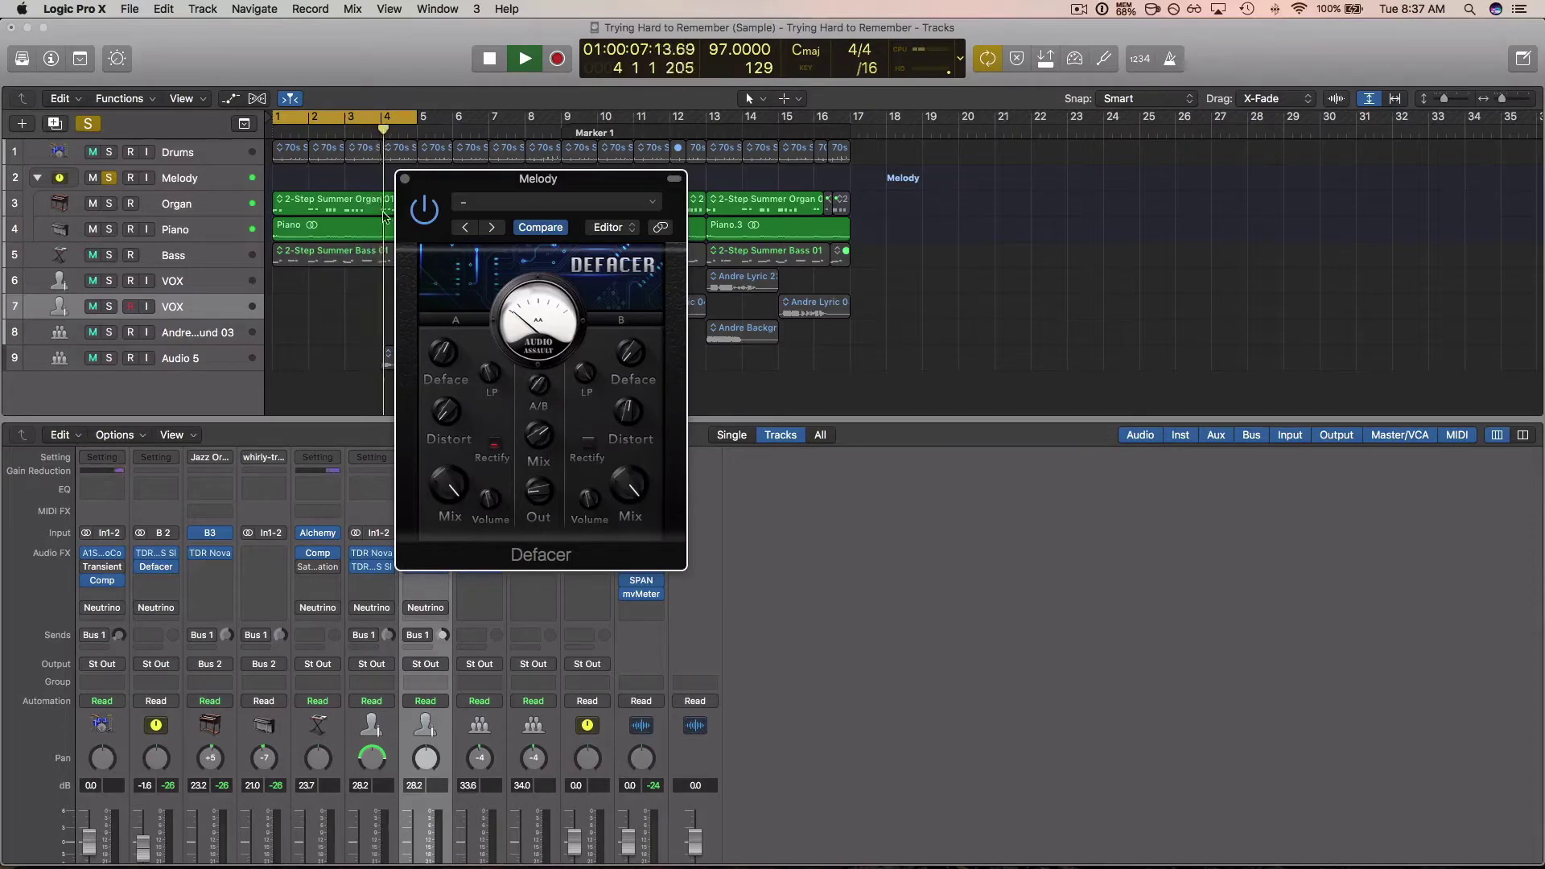
pyautogui.press('space')
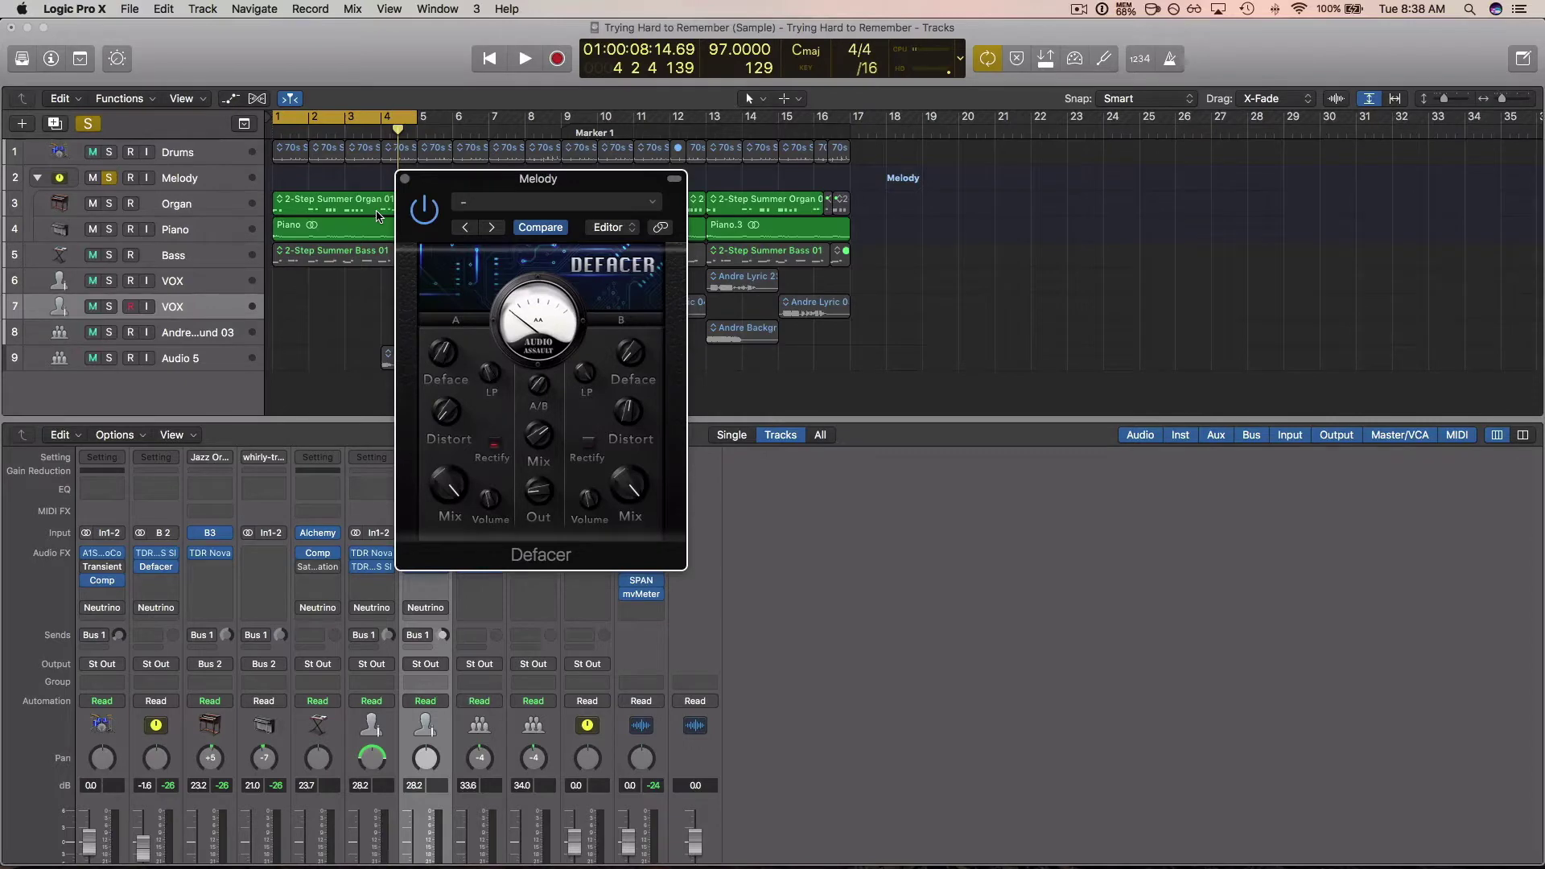
pyautogui.click(409, 182)
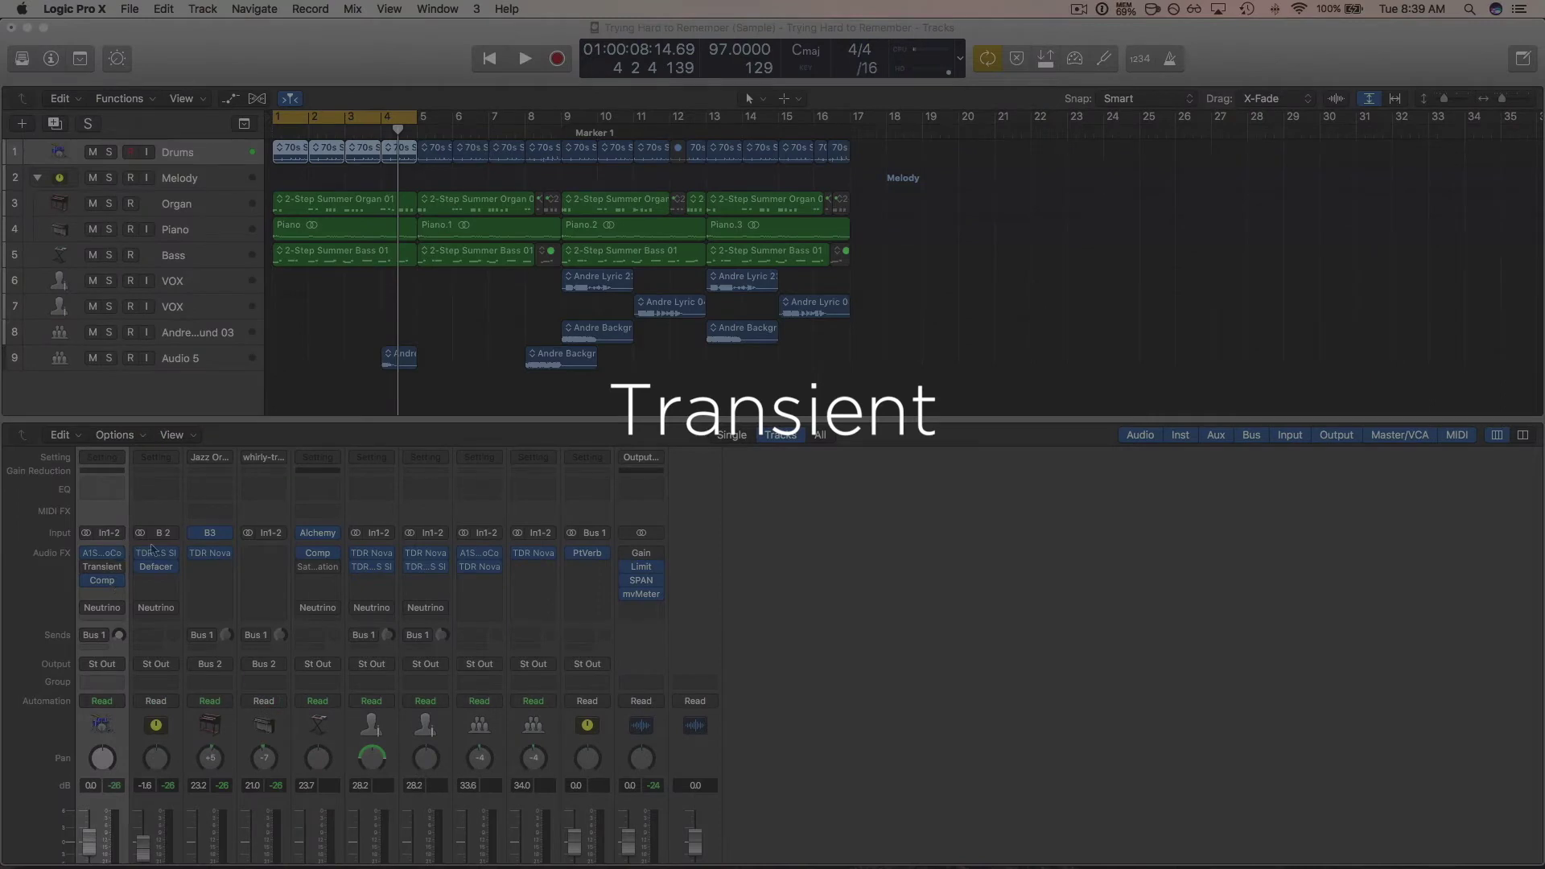
# - Solo the Drums track and open its Transient plug-in, placing the window over the middle of the arrangement
pyautogui.press('s')
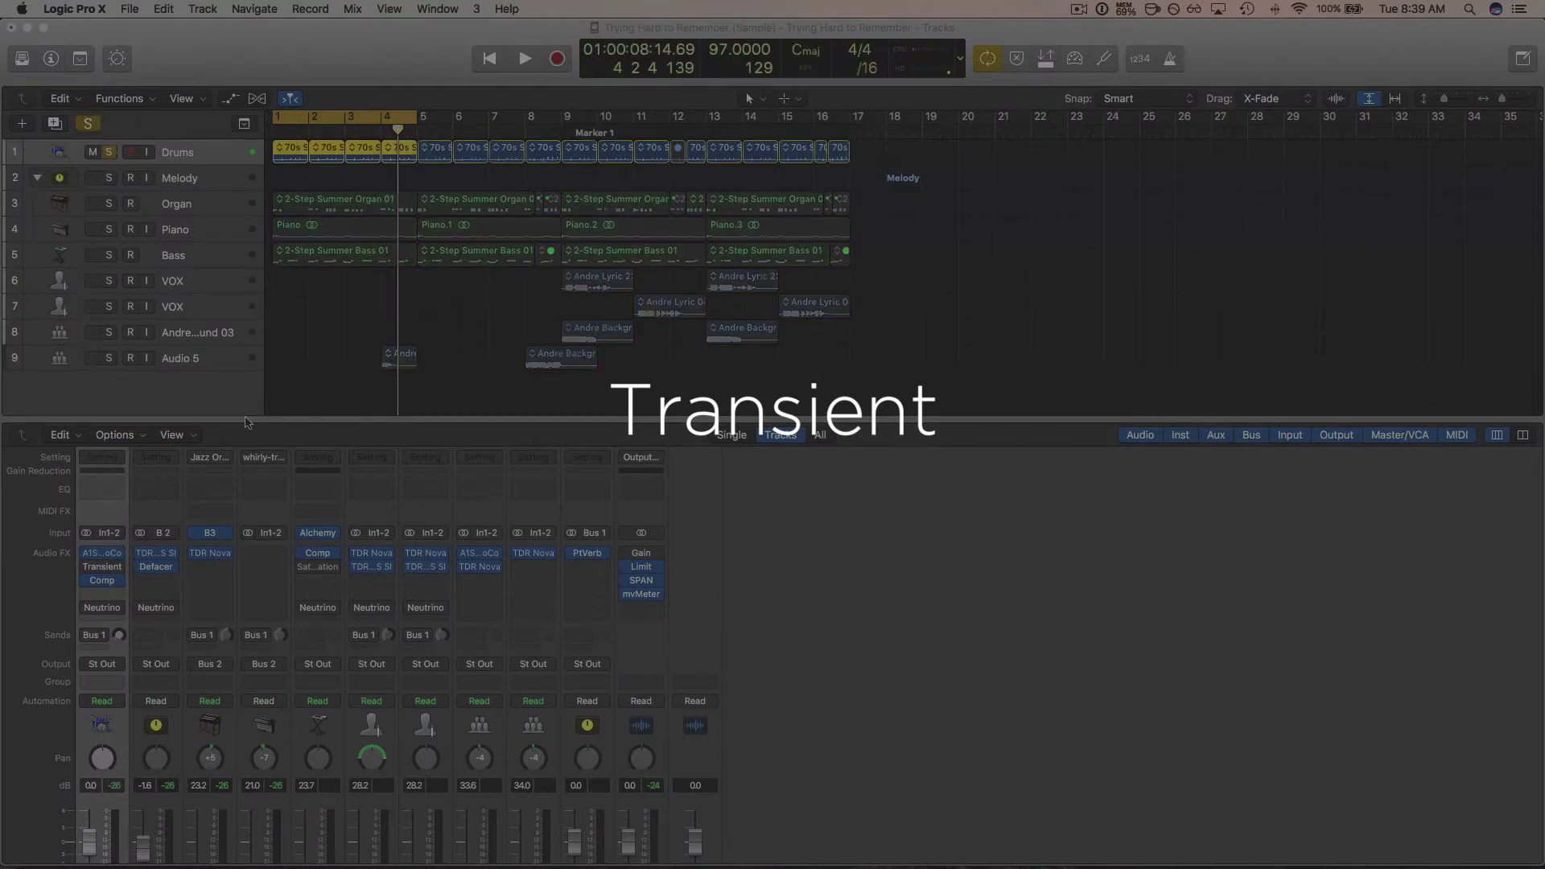
pyautogui.click(102, 566)
pyautogui.moveTo(165, 78); pyautogui.dragTo(666, 155)
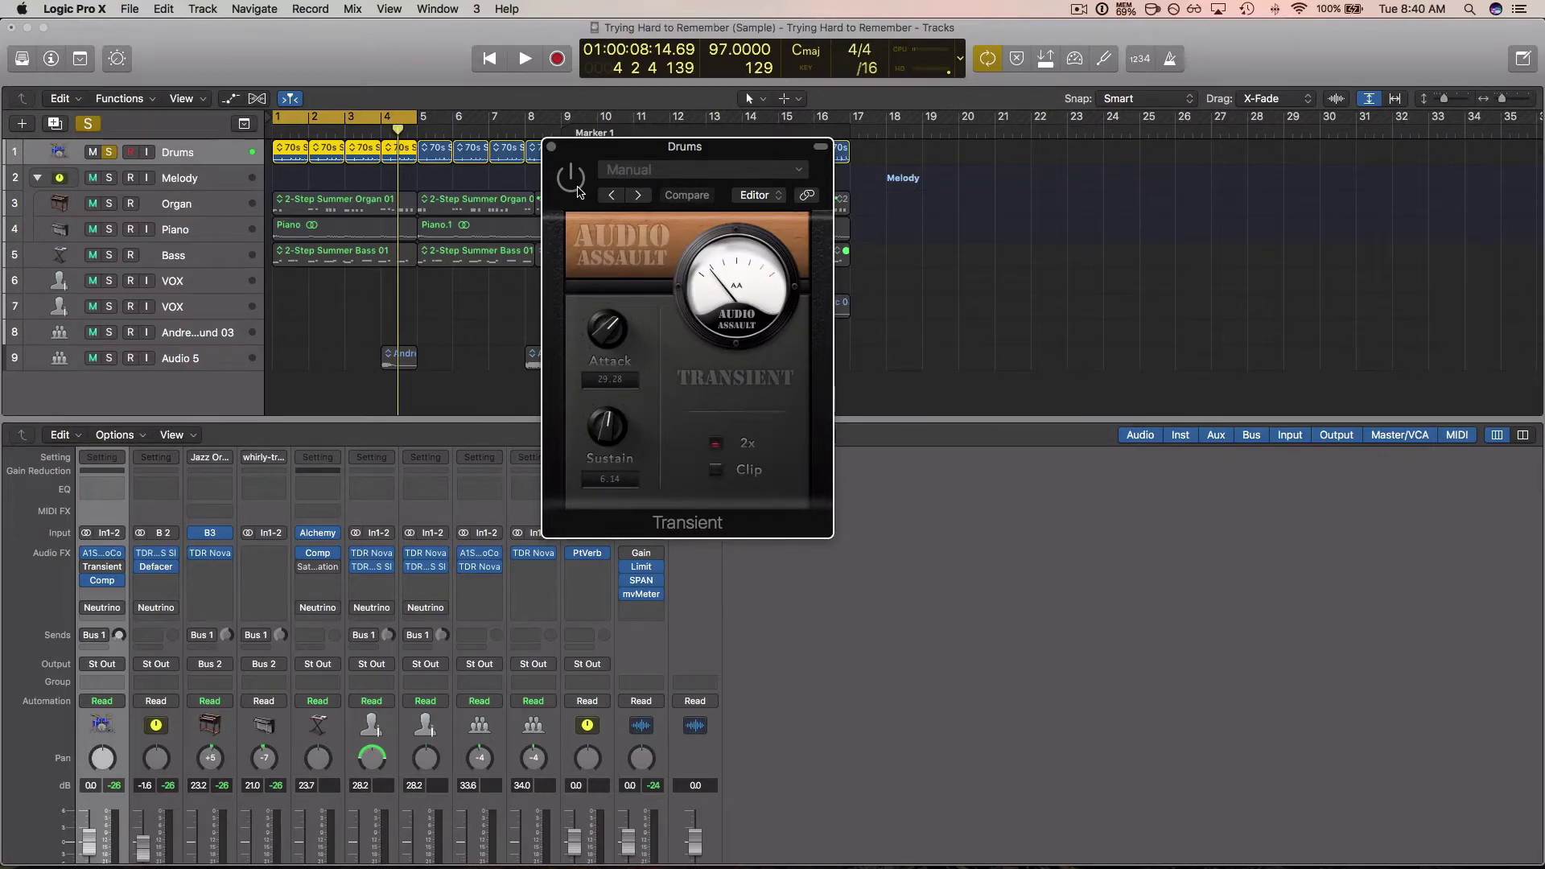
# - Play the soloed drums without Transient, turn the plug-in on and play them again to compare
pyautogui.press('space')
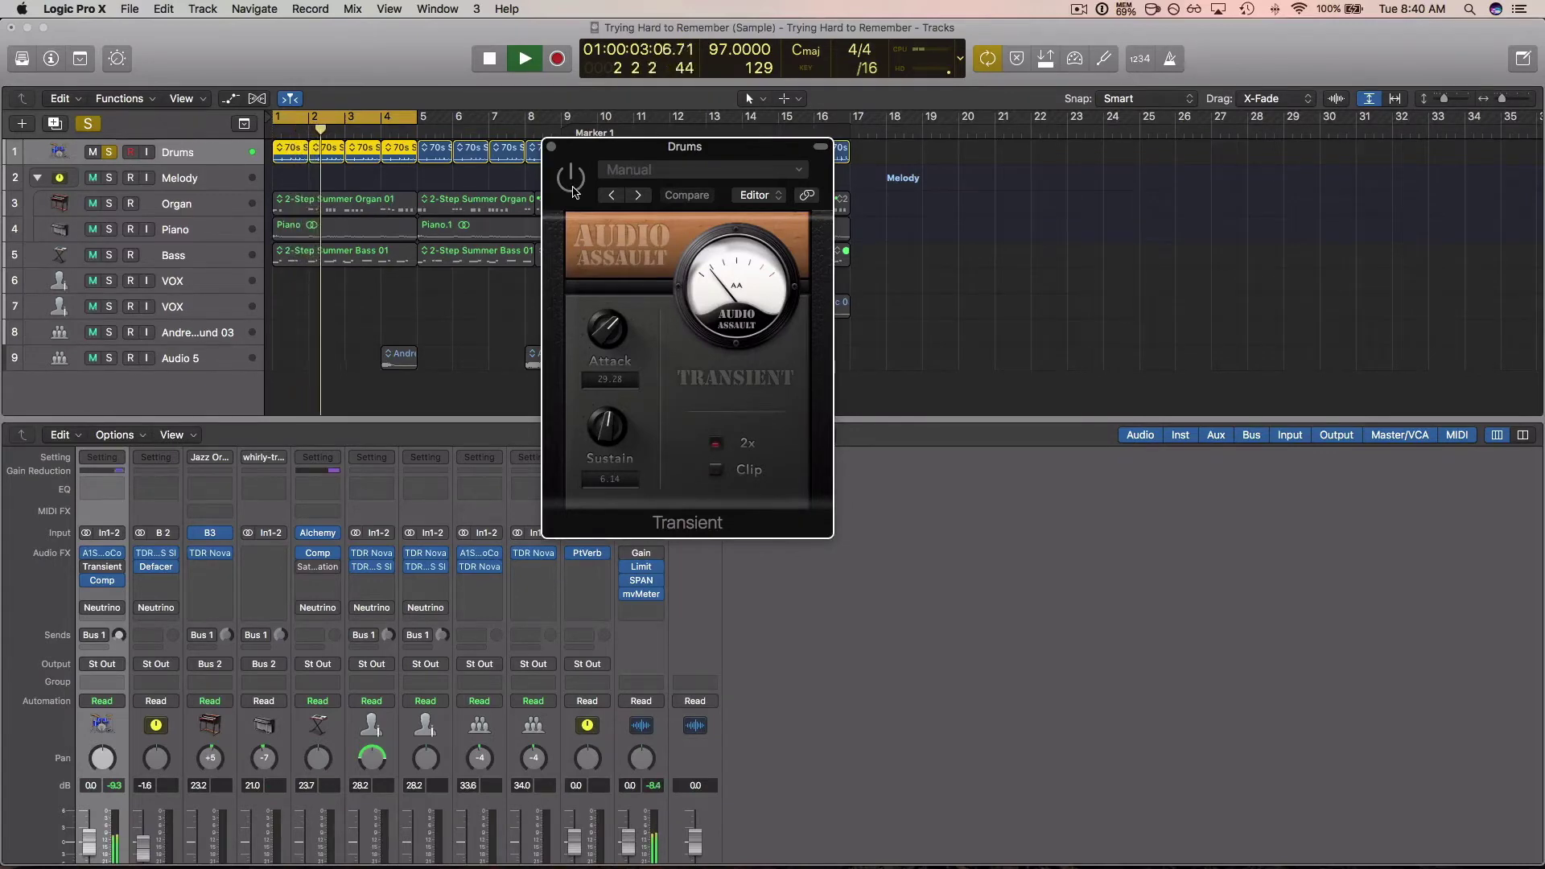
pyautogui.press('space')
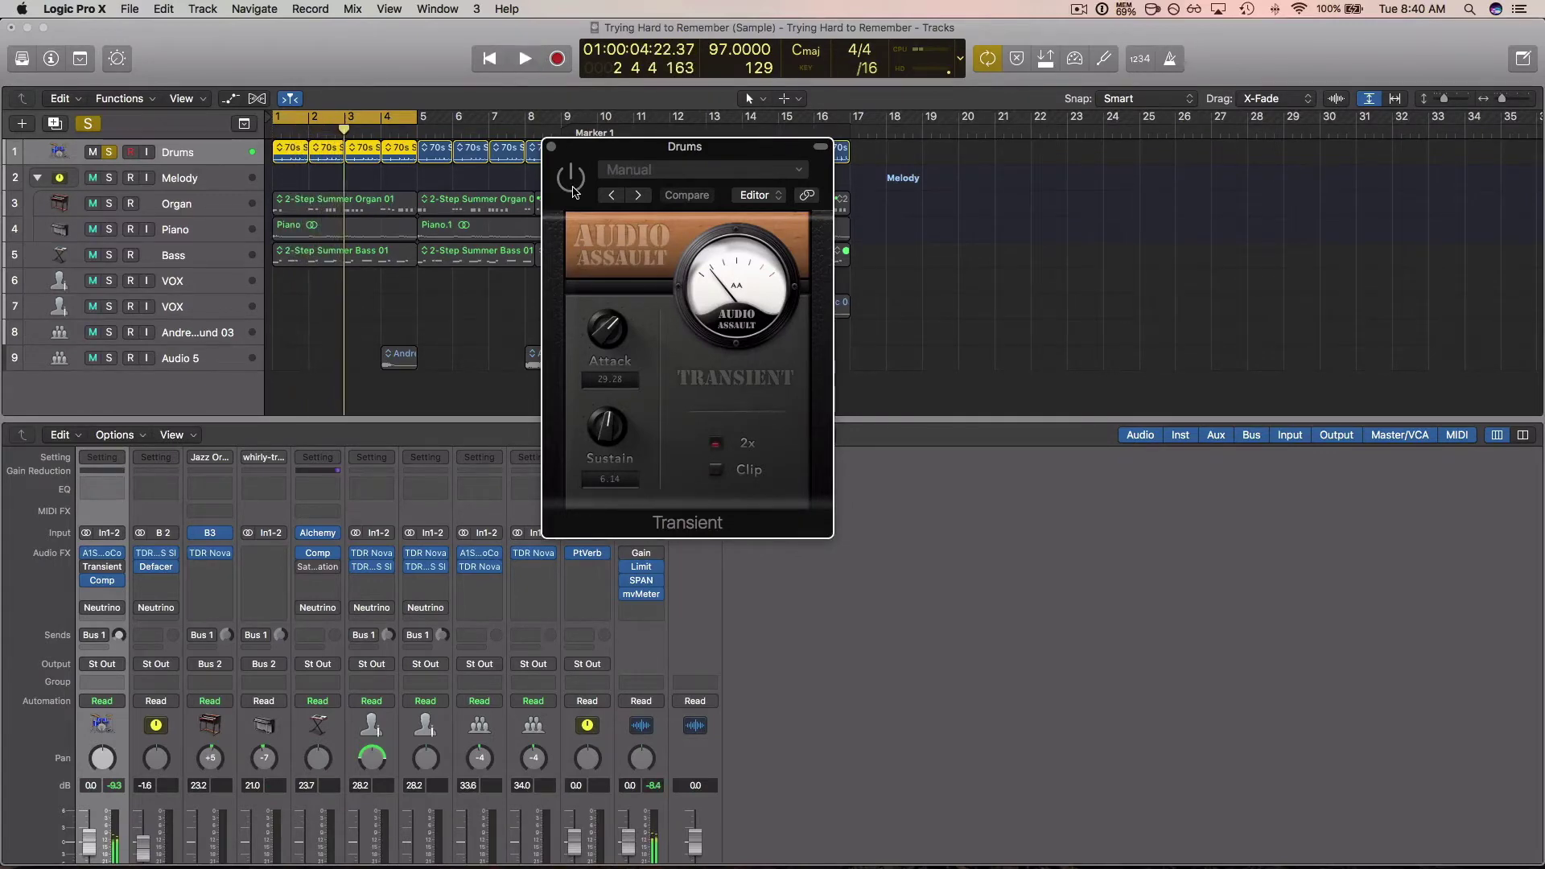
pyautogui.click(572, 184)
pyautogui.press('space')
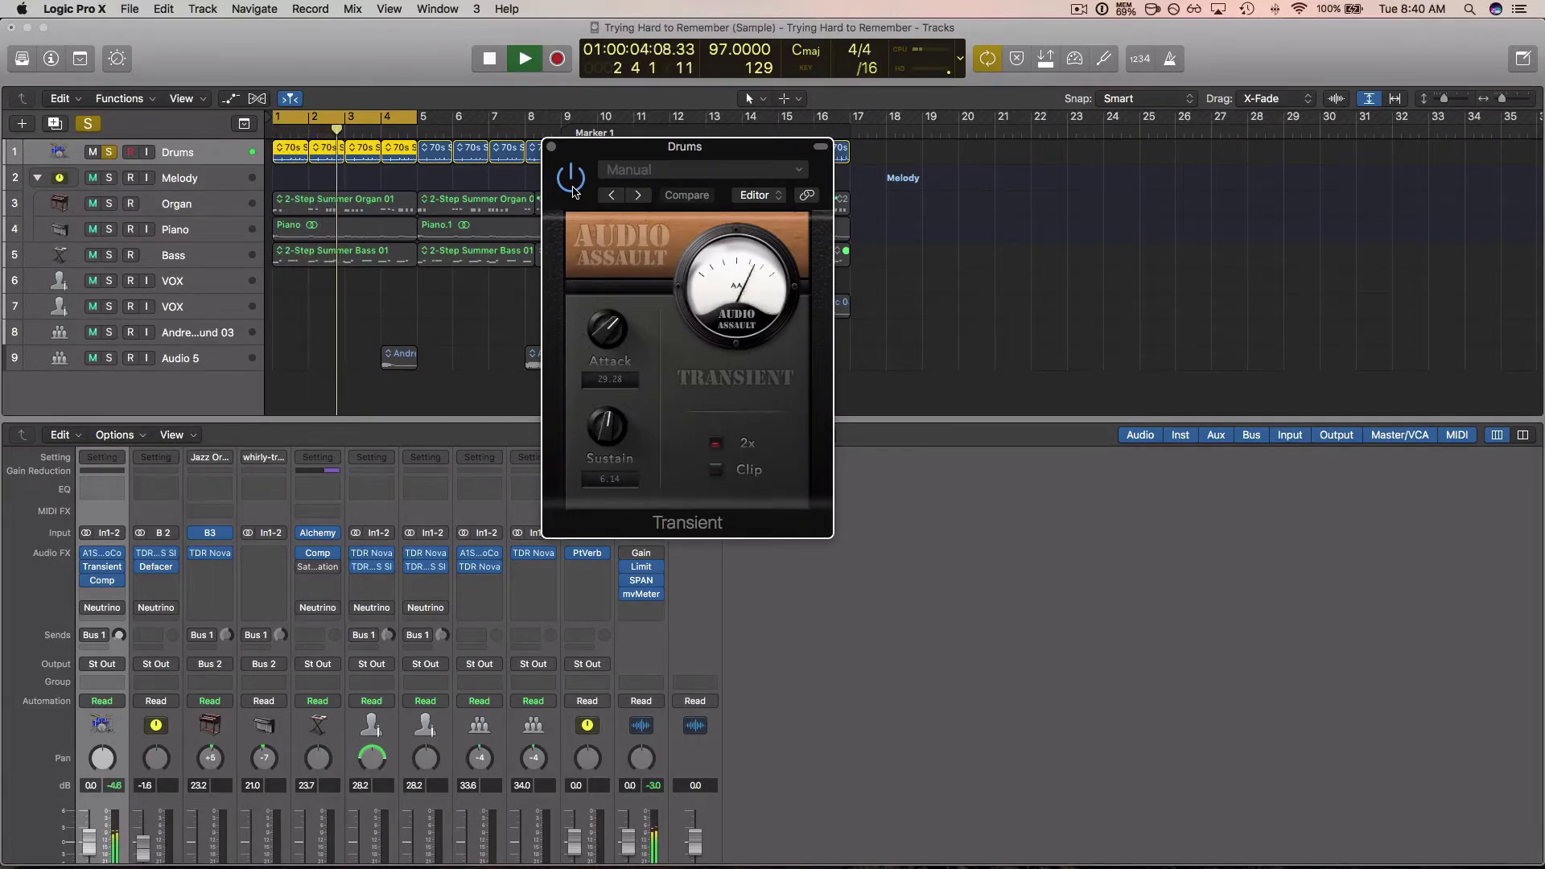
pyautogui.press('space')
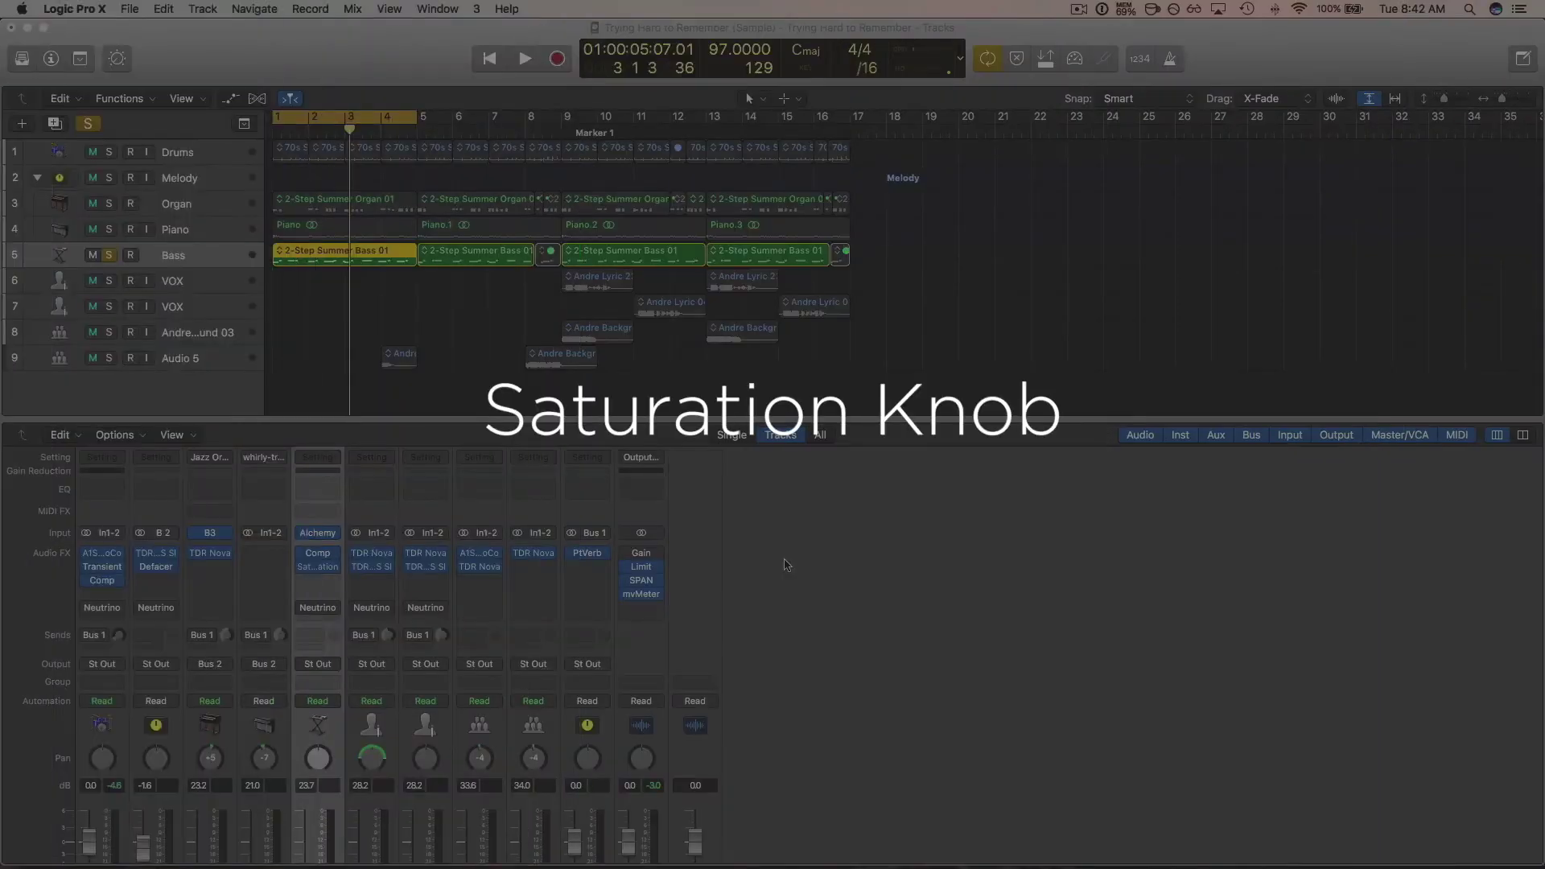
# - Open the Bass track's Saturation Knob, place its window over the middle of the arrangement and play the soloed bass
pyautogui.click(317, 567)
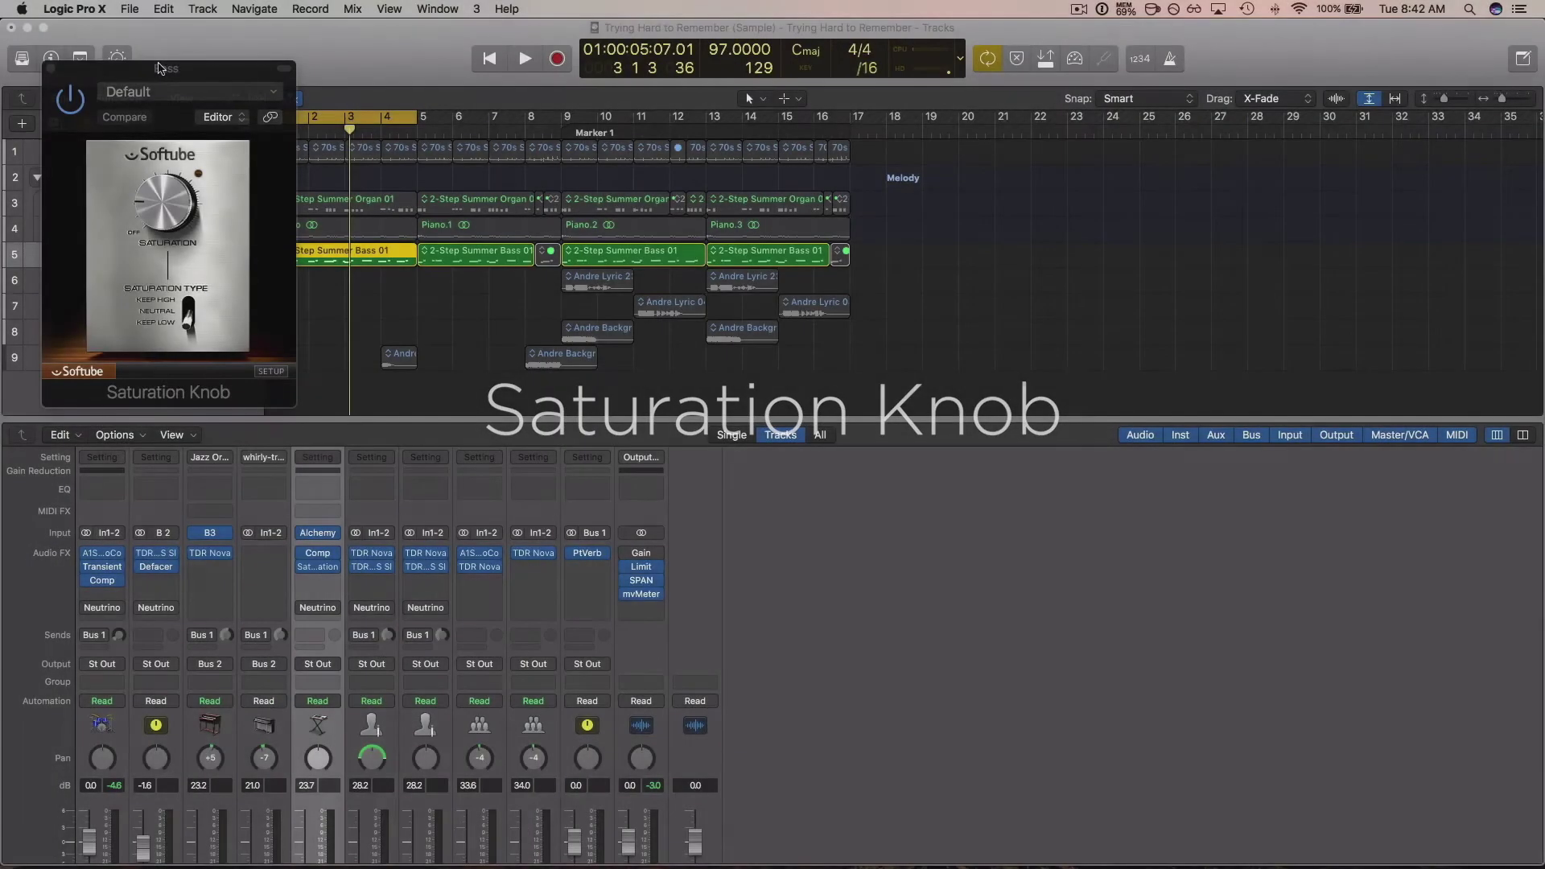
pyautogui.moveTo(159, 107); pyautogui.dragTo(651, 213)
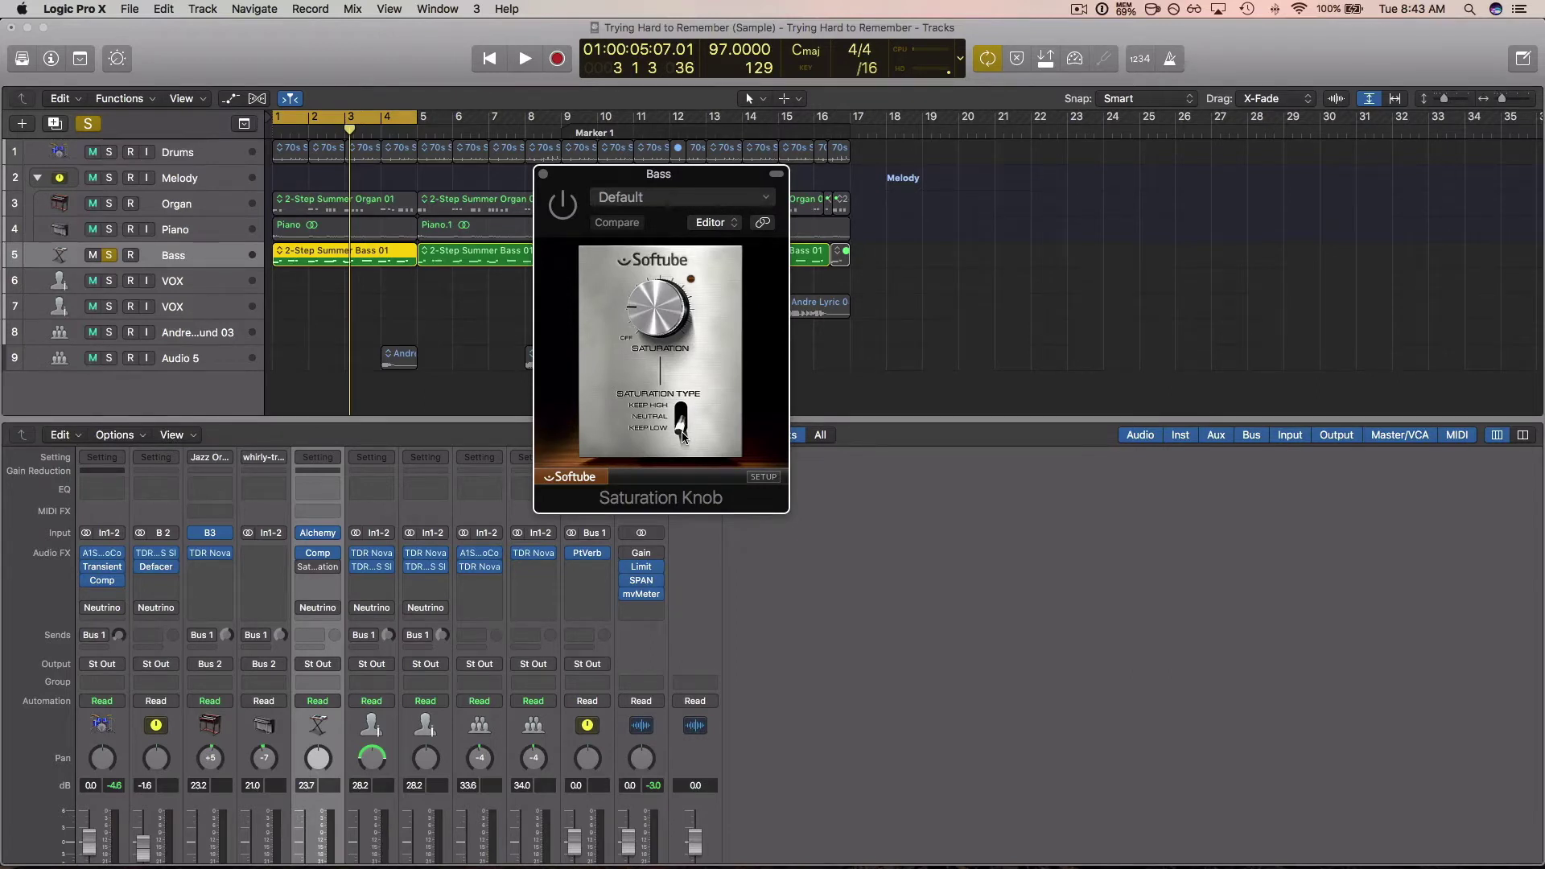
pyautogui.press('Return')
pyautogui.press('space')
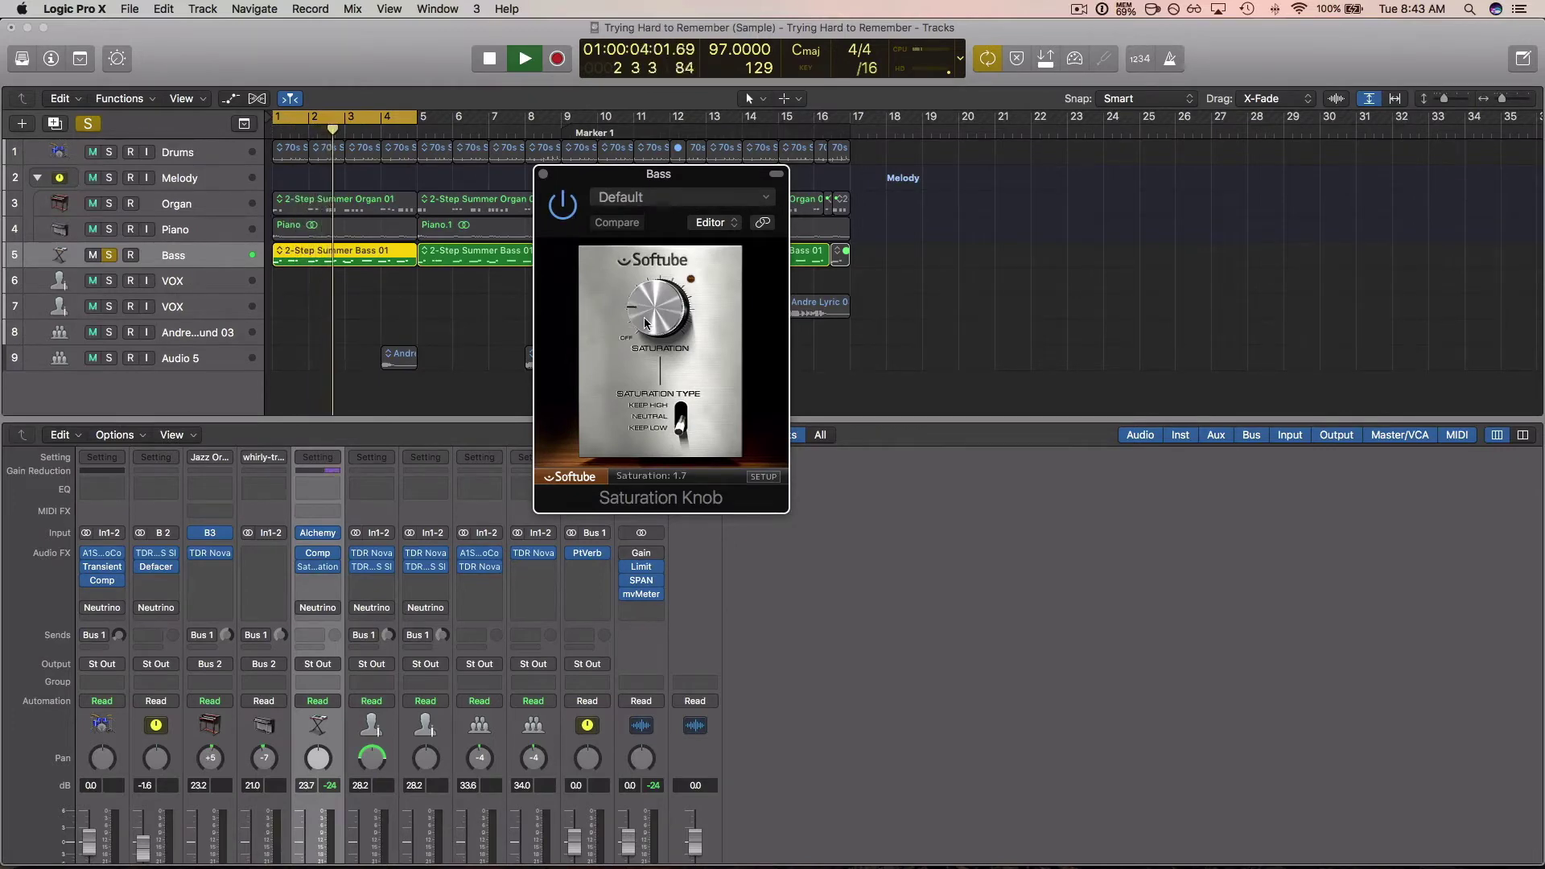
# - Raise the bass saturation to 4.6 while it plays, bring it back to 1.7 and stop playback
pyautogui.moveTo(642, 319); pyautogui.dragTo(637, 269)
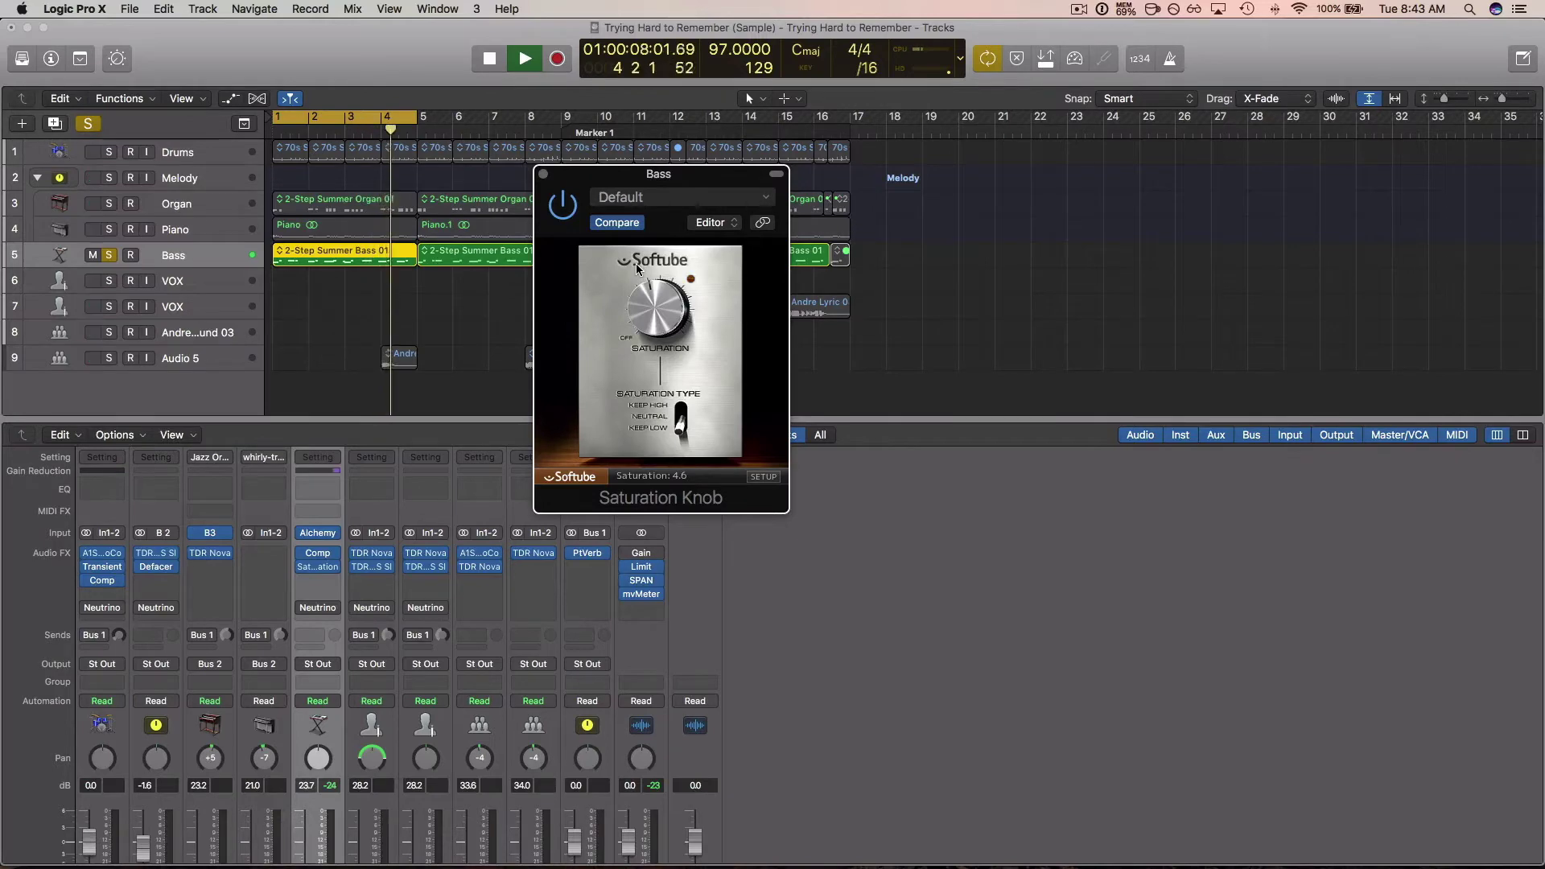
pyautogui.moveTo(636, 263); pyautogui.dragTo(616, 290)
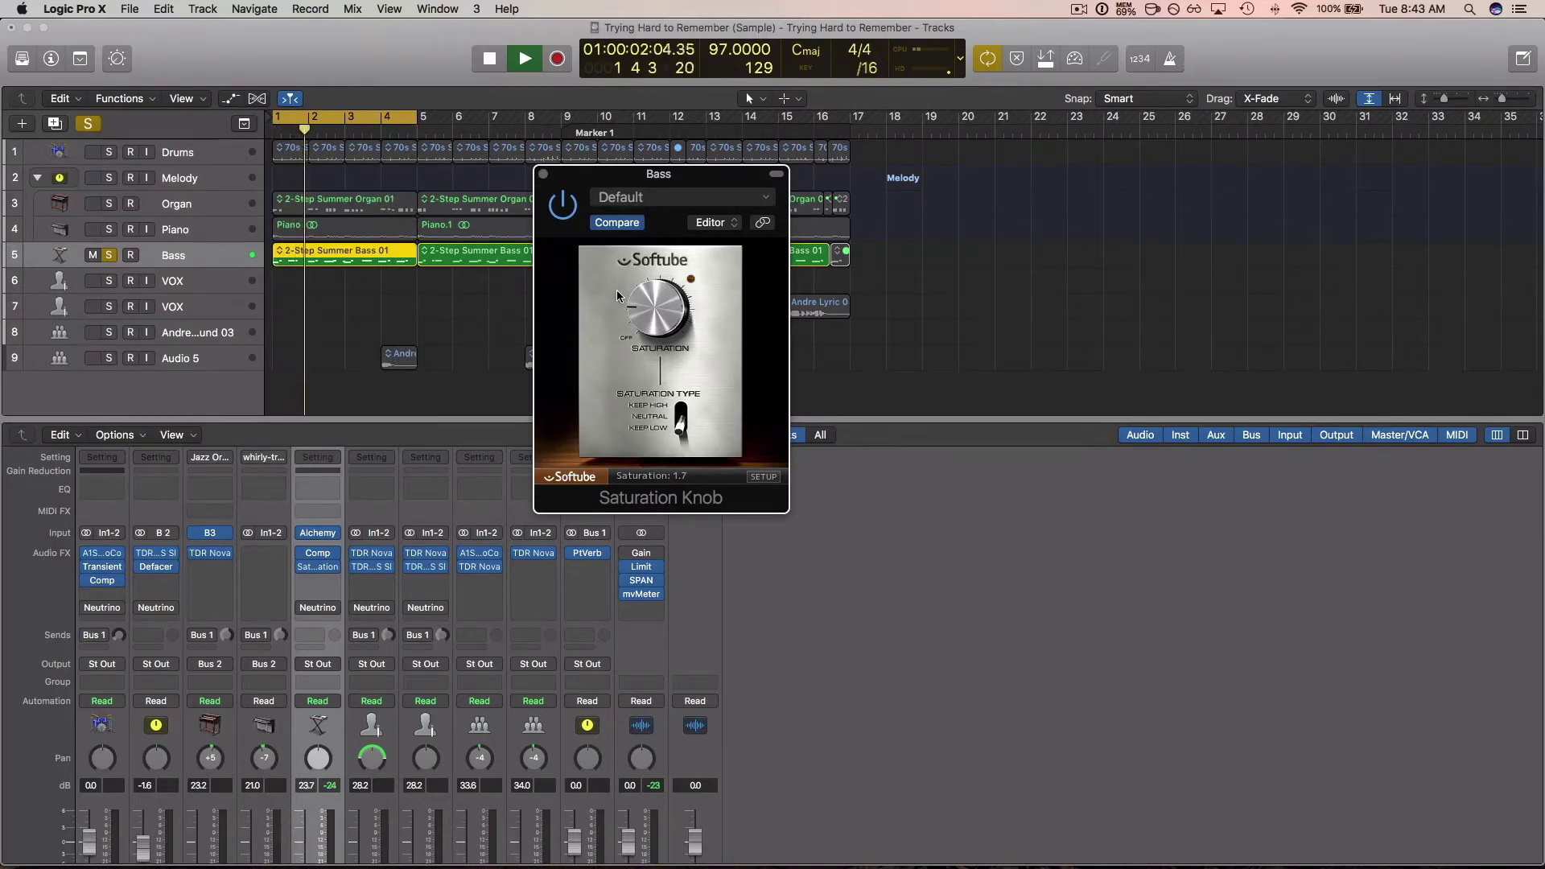
pyautogui.press('space')
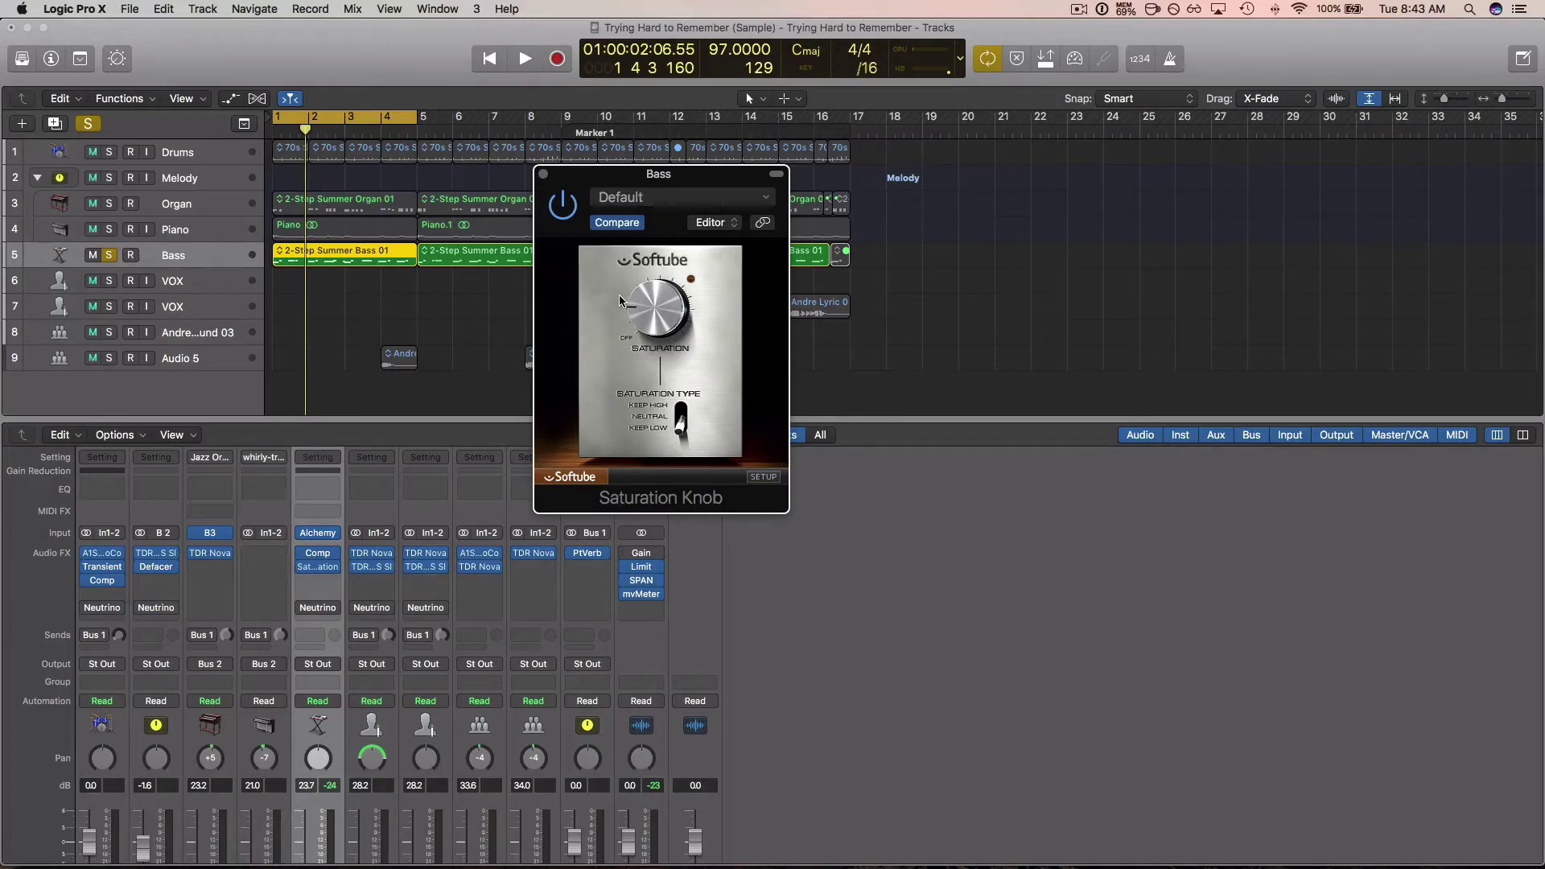
# - Replay the soloed bass, try the Neutral saturation type, return it to Keep Low and stop playback
pyautogui.press('space')
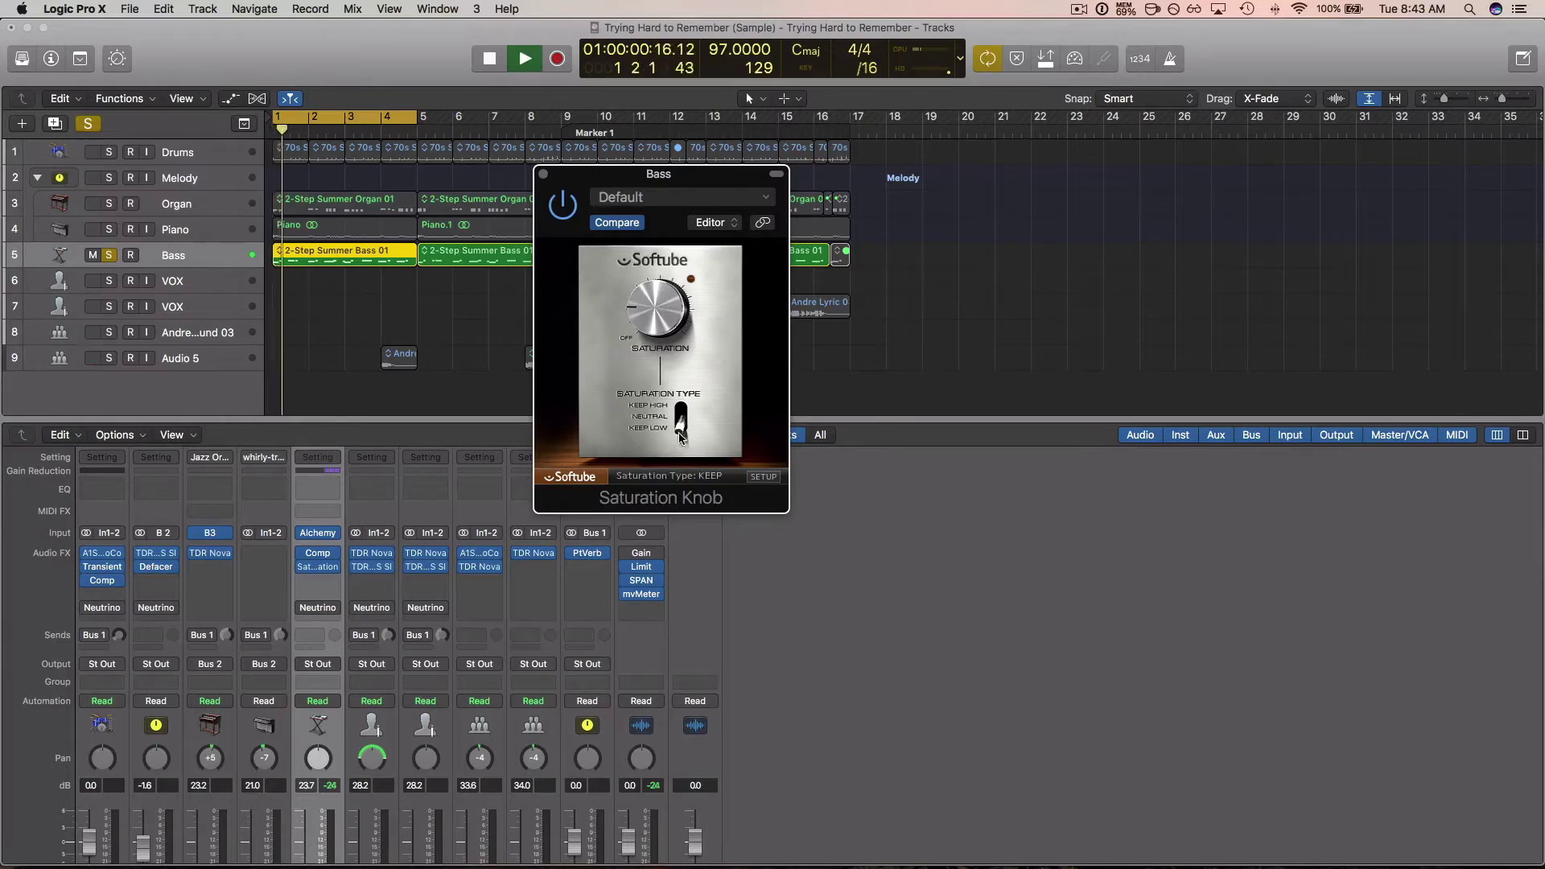
pyautogui.moveTo(680, 432); pyautogui.dragTo(680, 419)
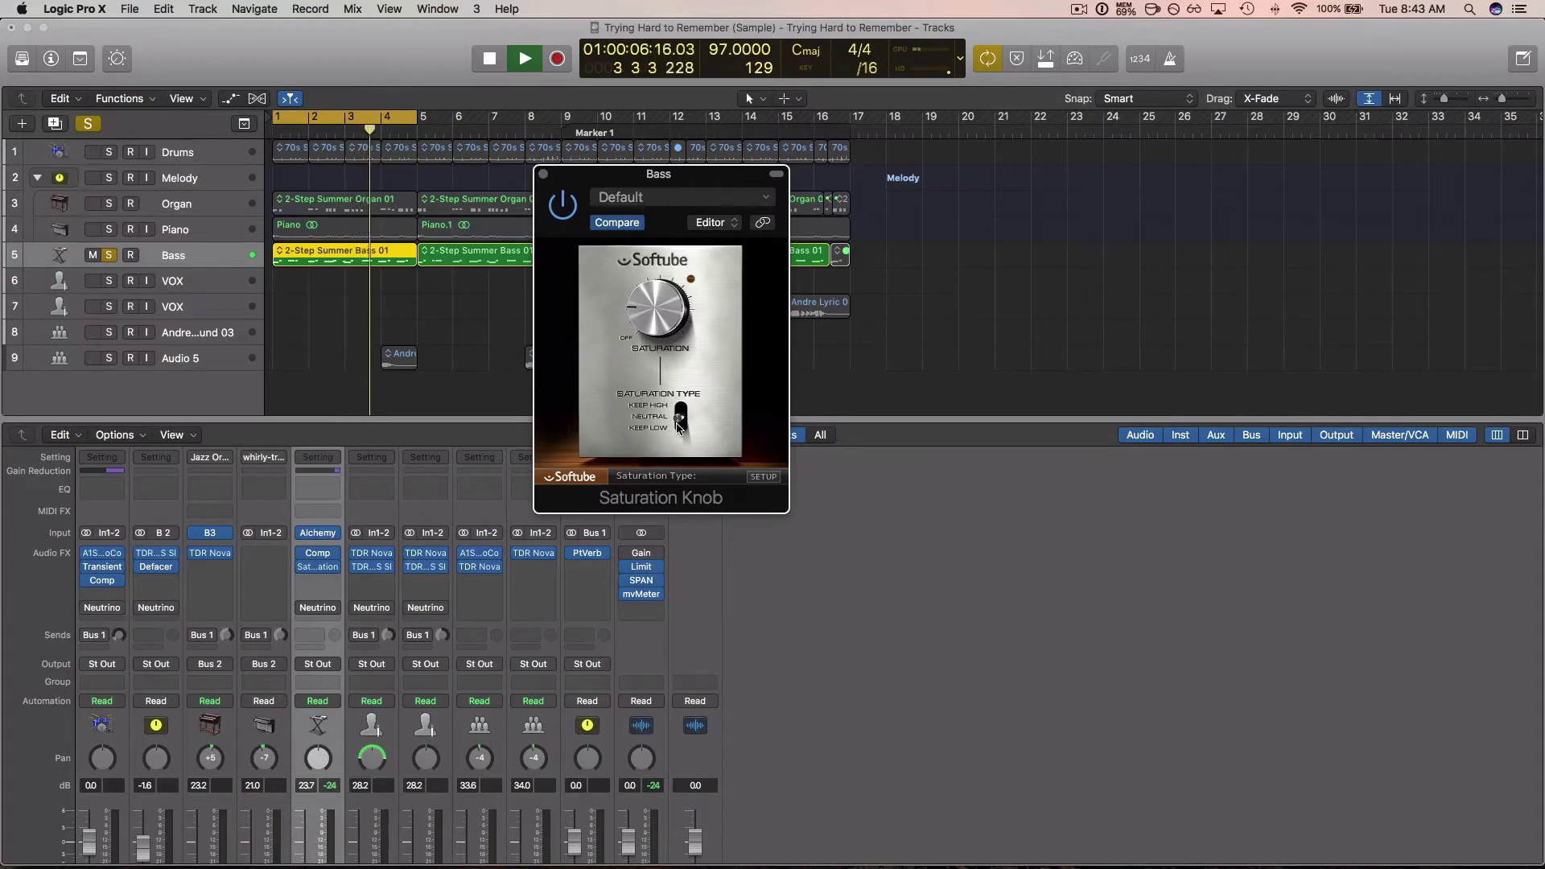
pyautogui.moveTo(679, 428); pyautogui.dragTo(678, 437)
pyautogui.press('space')
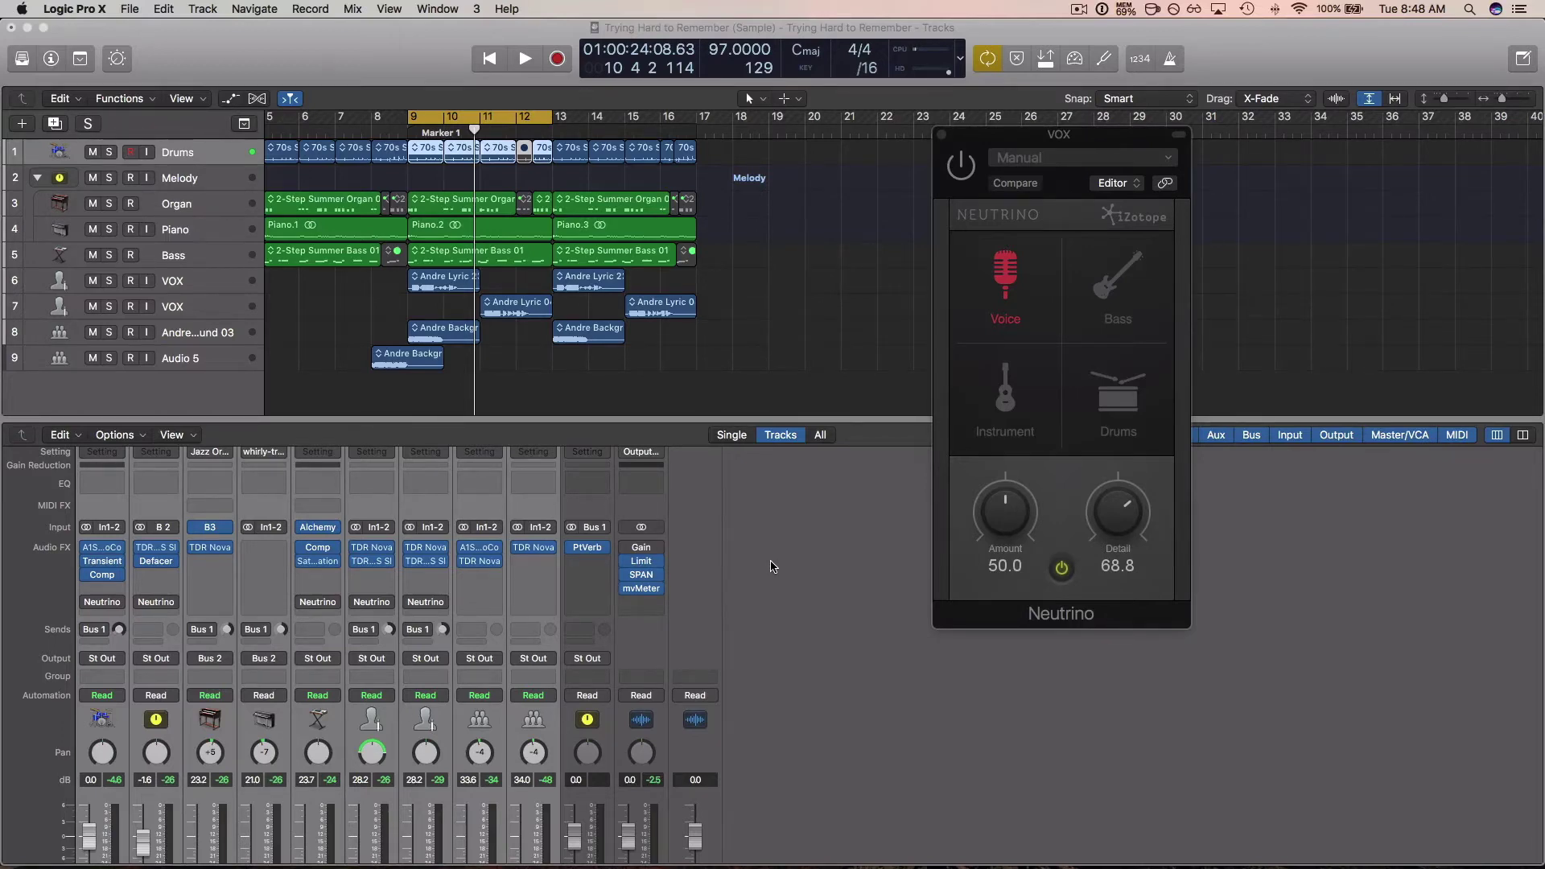
# - Play the section from bar 9, switch Neutrino on and off across all its tracks to compare, leaving it on when playback stops
pyautogui.press('space')
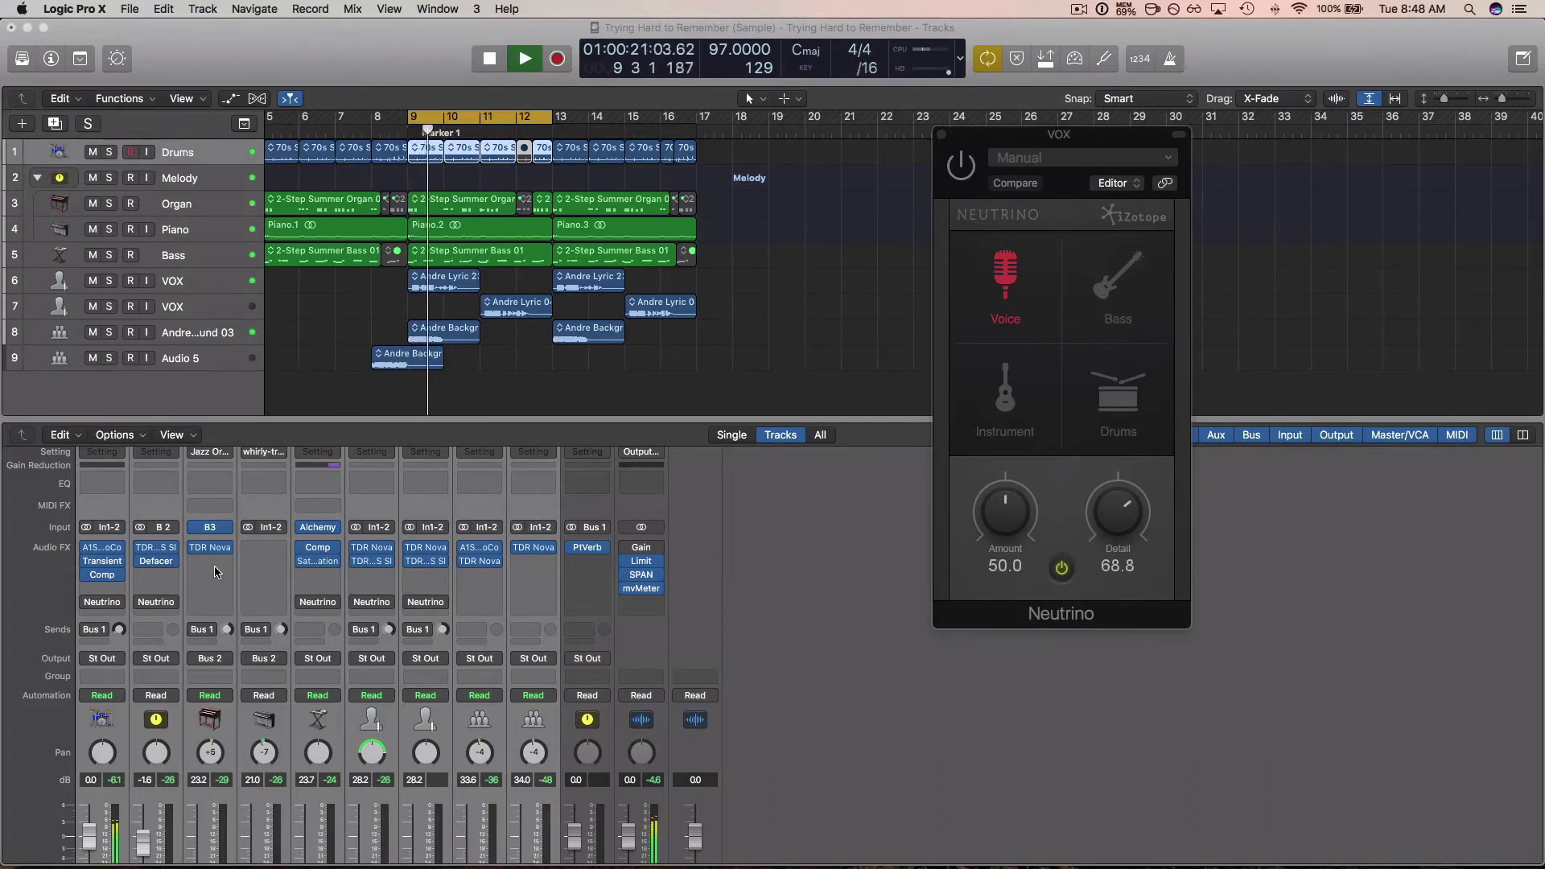
pyautogui.click(87, 602)
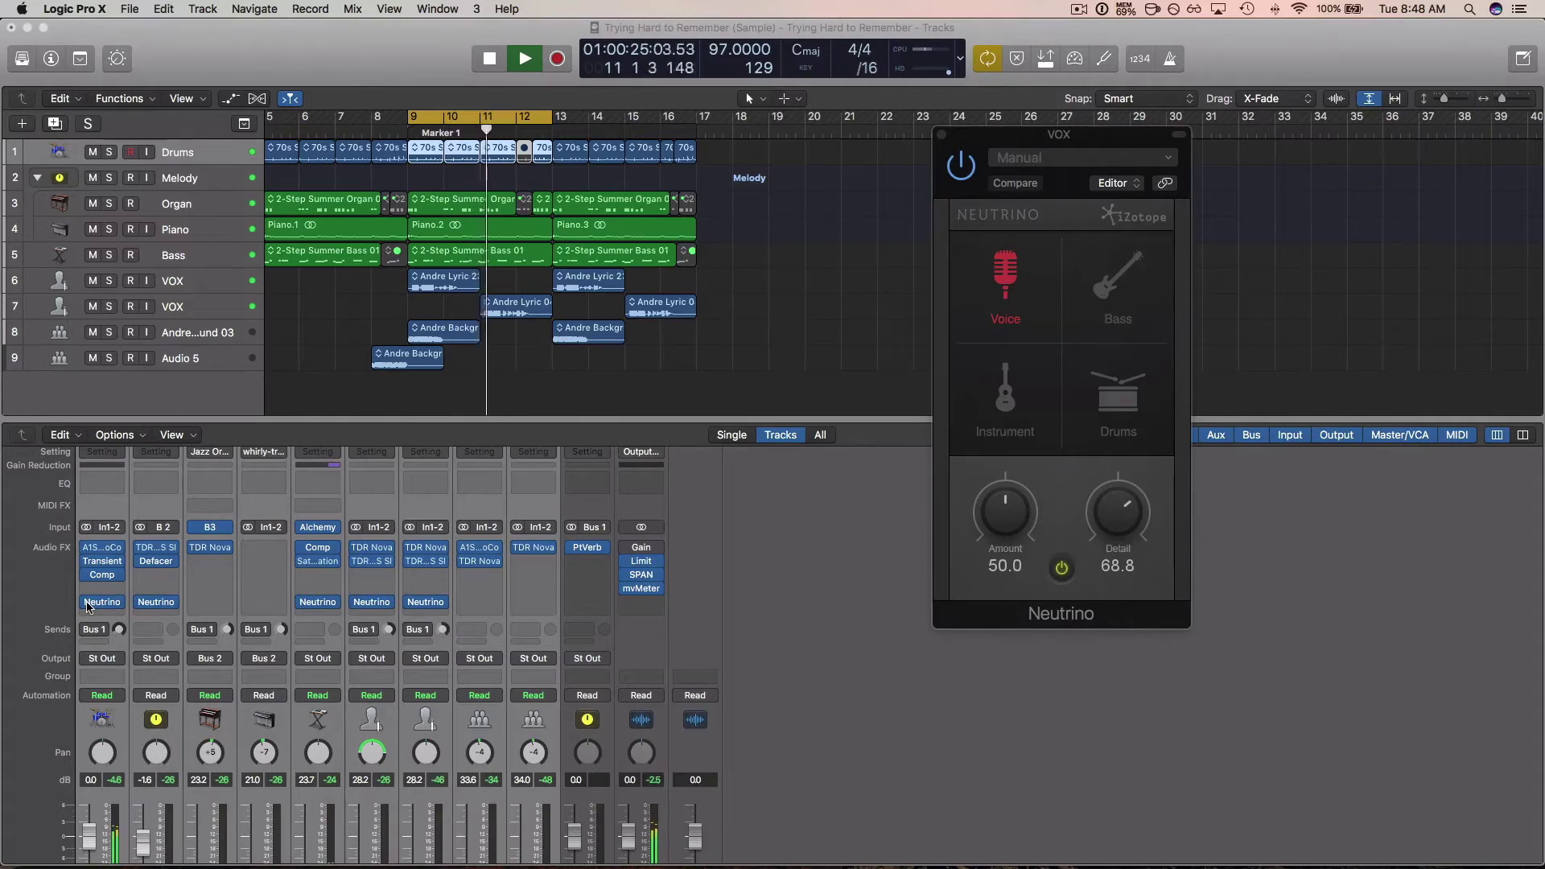
pyautogui.click(87, 602)
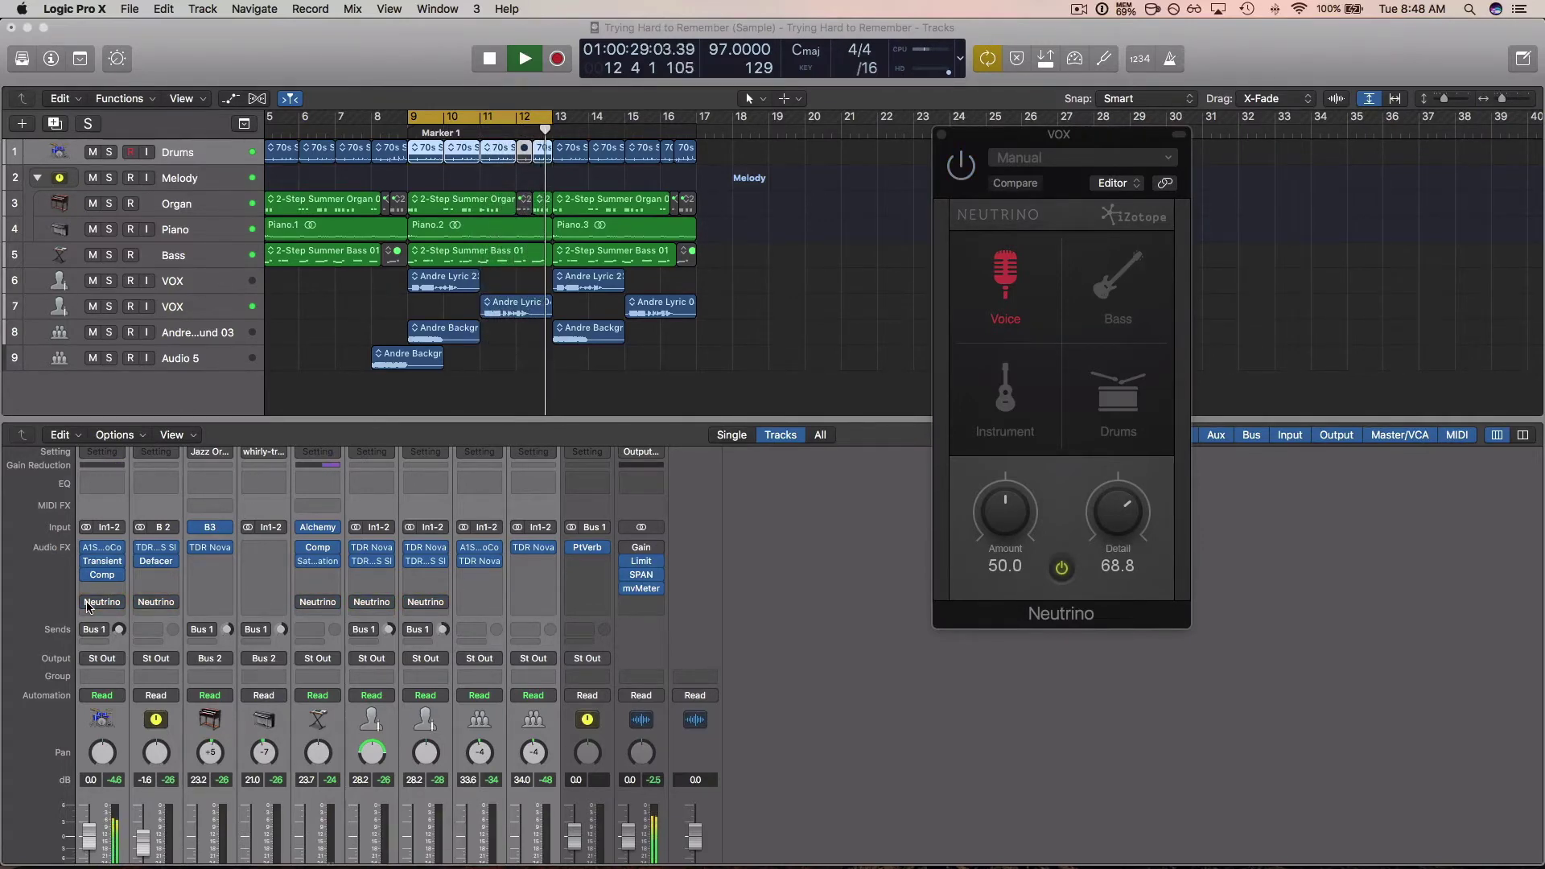
pyautogui.click(87, 603)
pyautogui.click(88, 605)
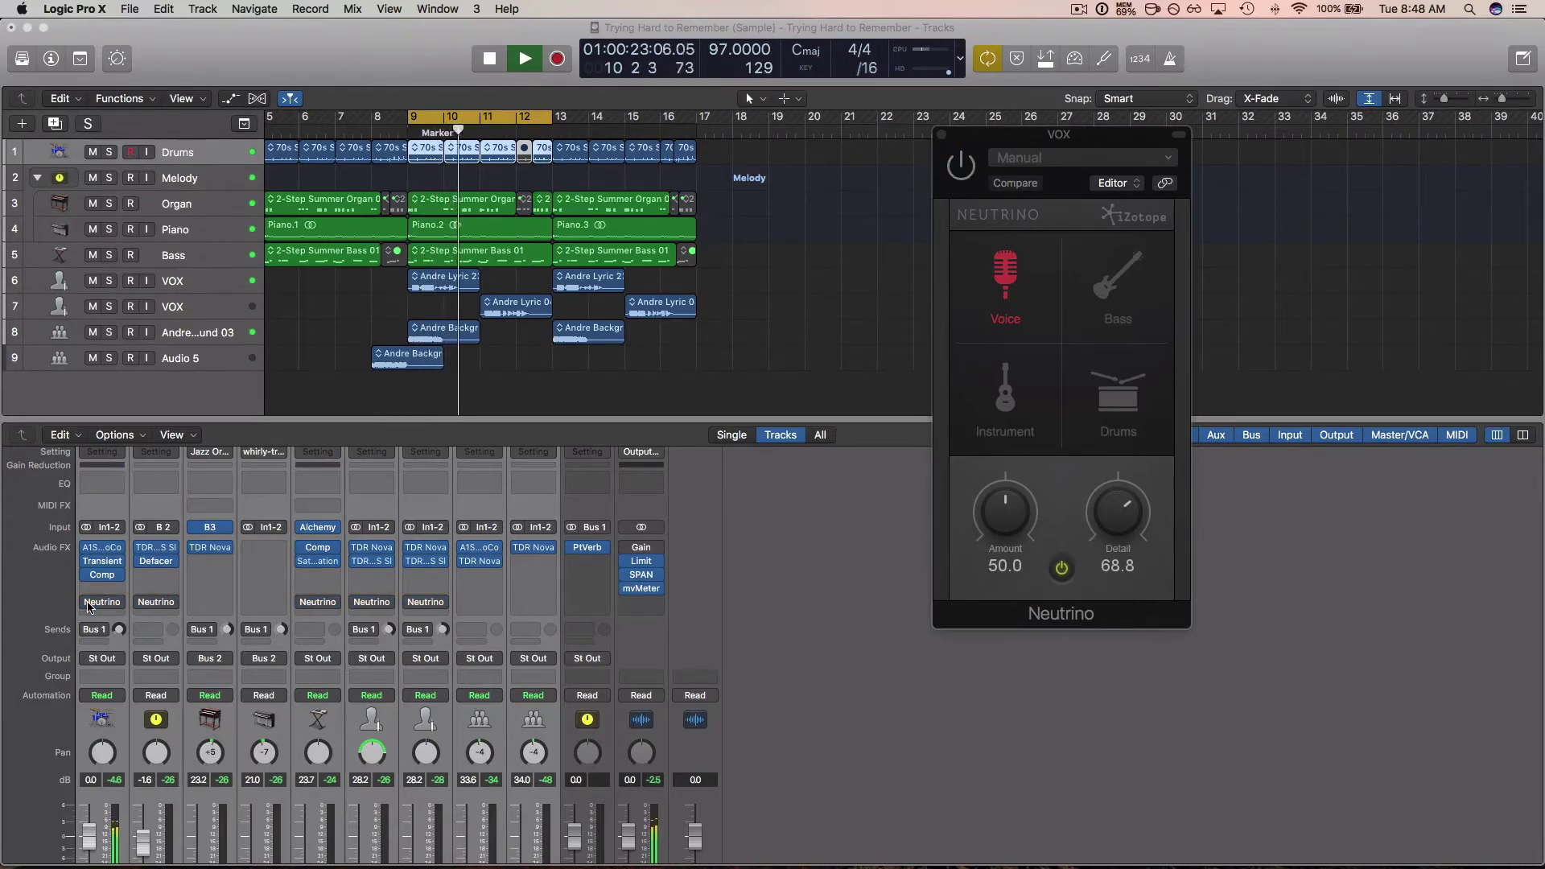
pyautogui.click(89, 603)
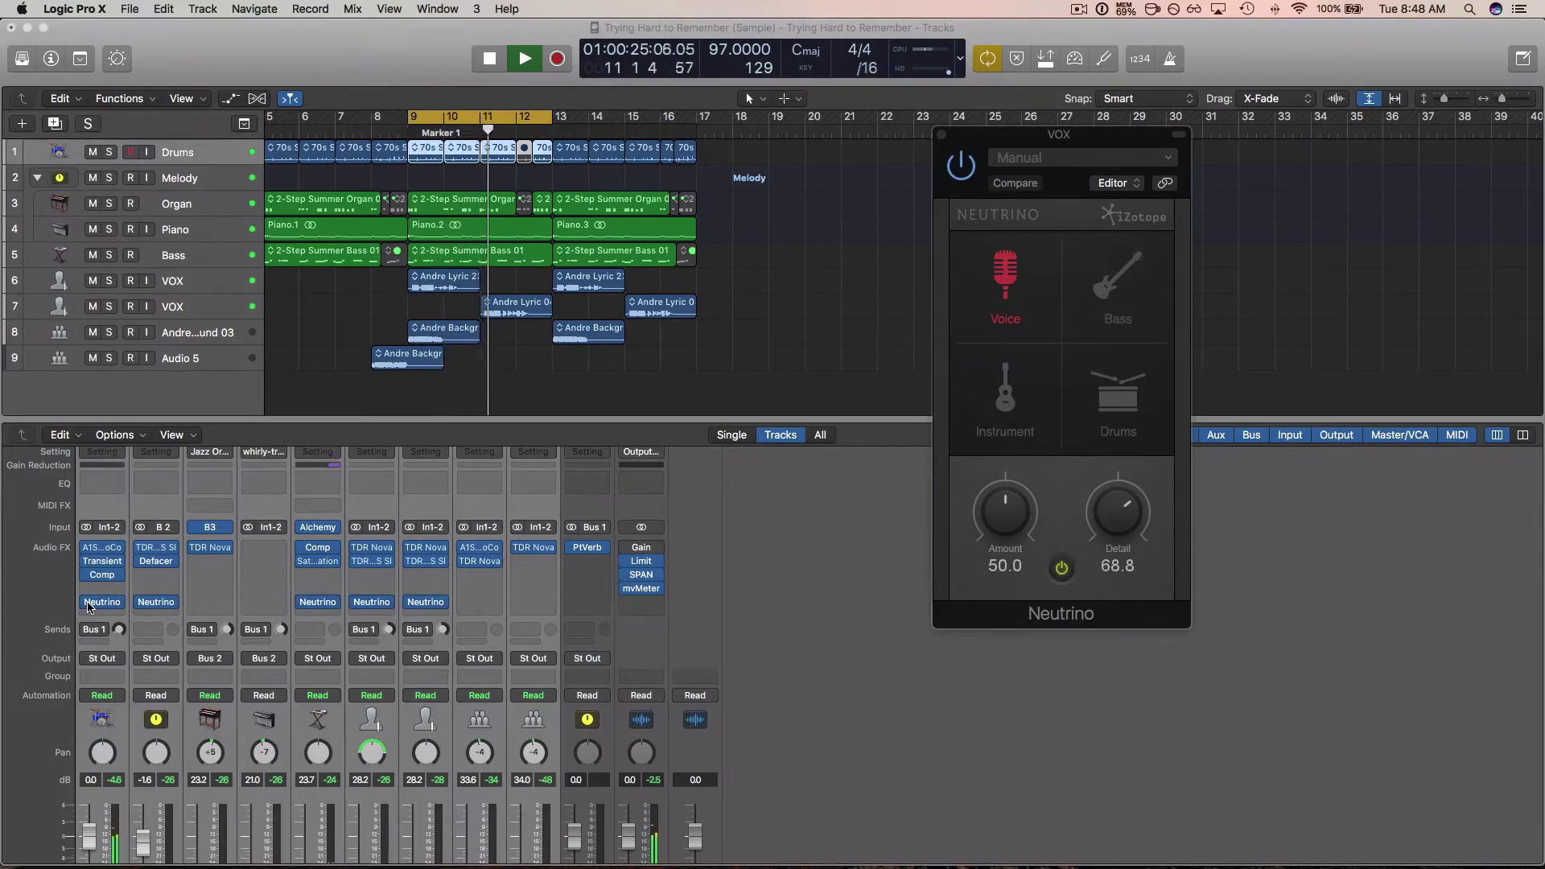
pyautogui.press('space')
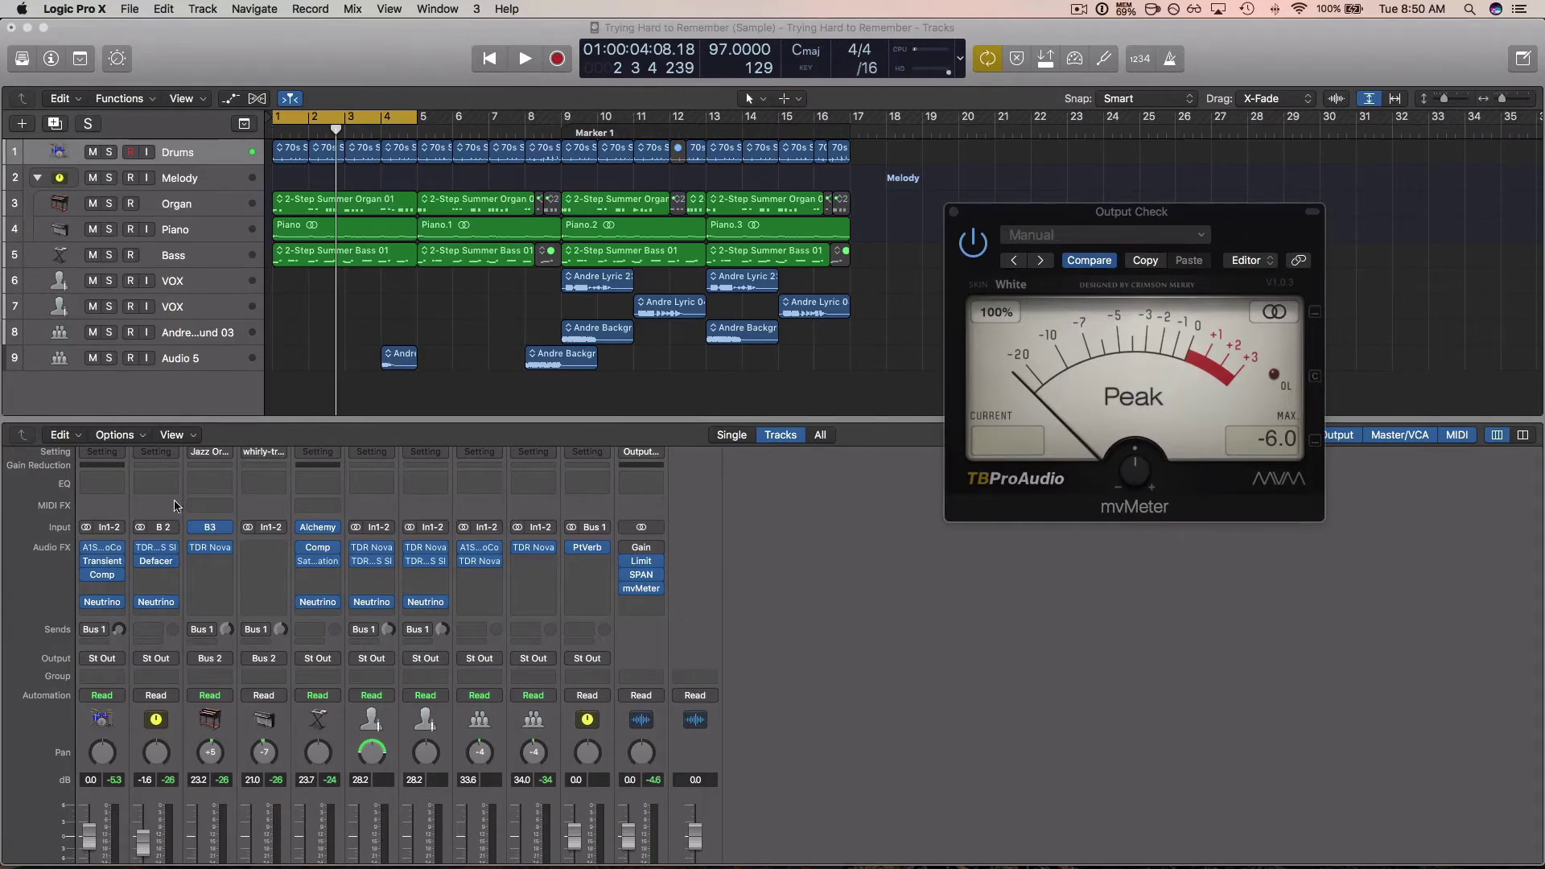
# - Solo and play only the Drums track, raising the mvMeter gain so the drums peak at about -2.5
pyautogui.click(107, 153)
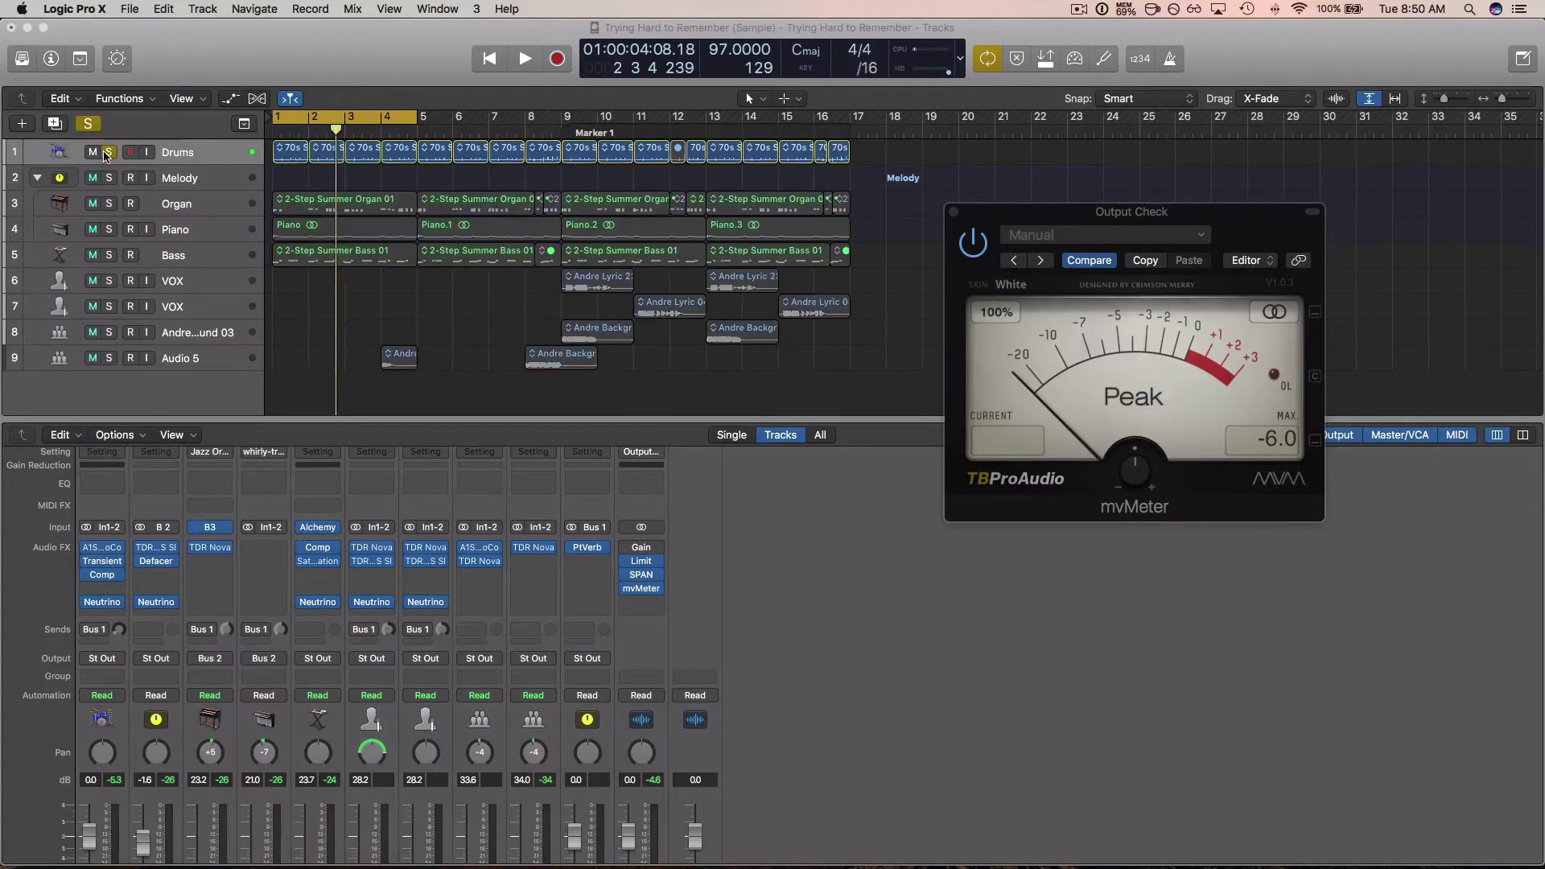
pyautogui.click(110, 255)
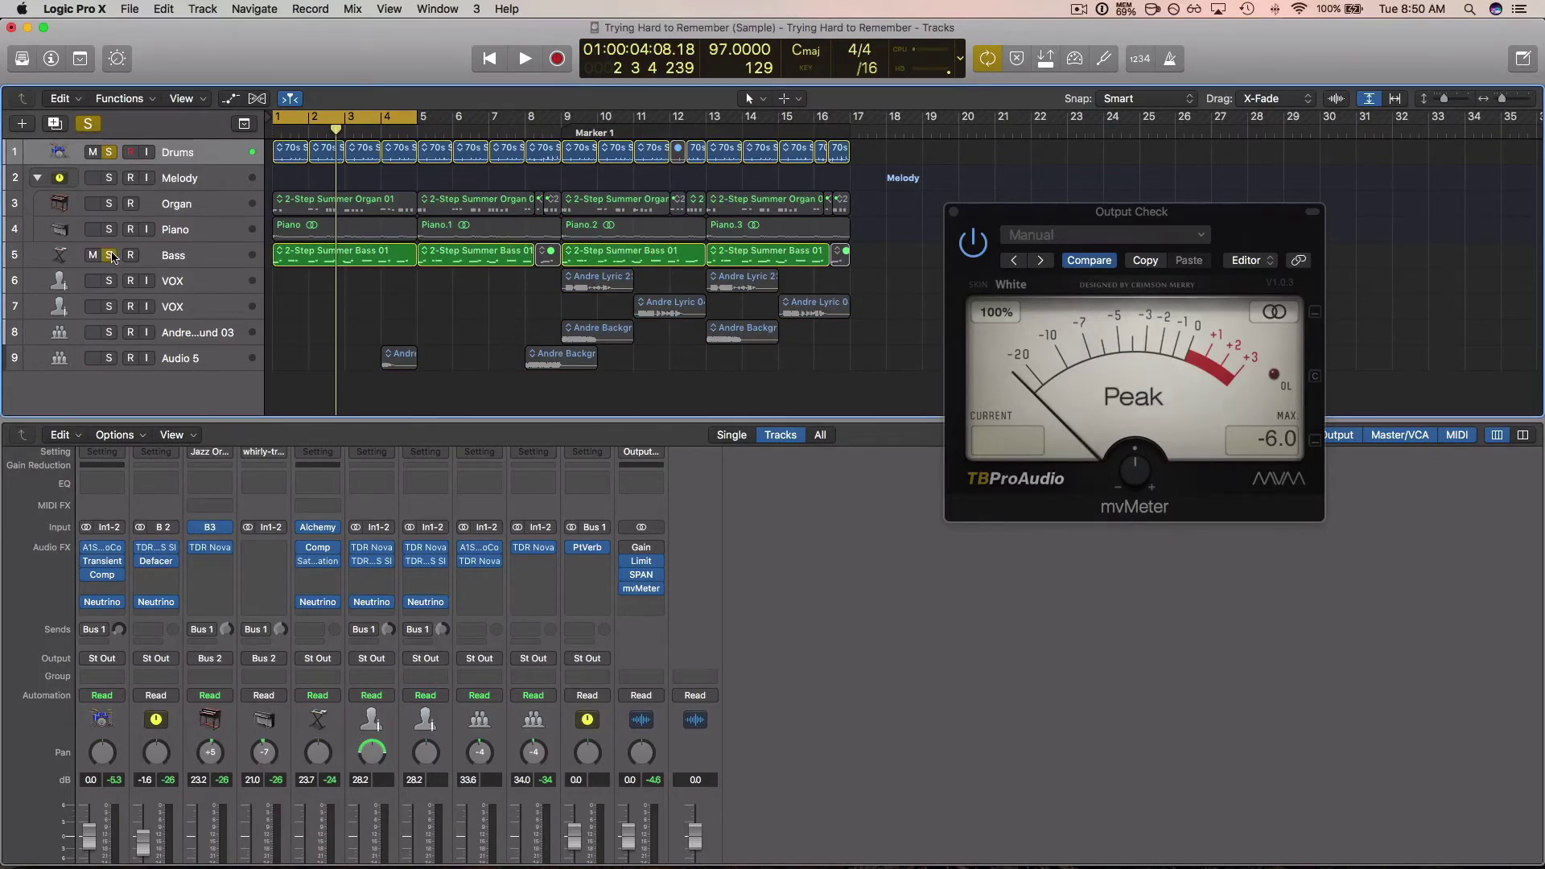
pyautogui.click(112, 256)
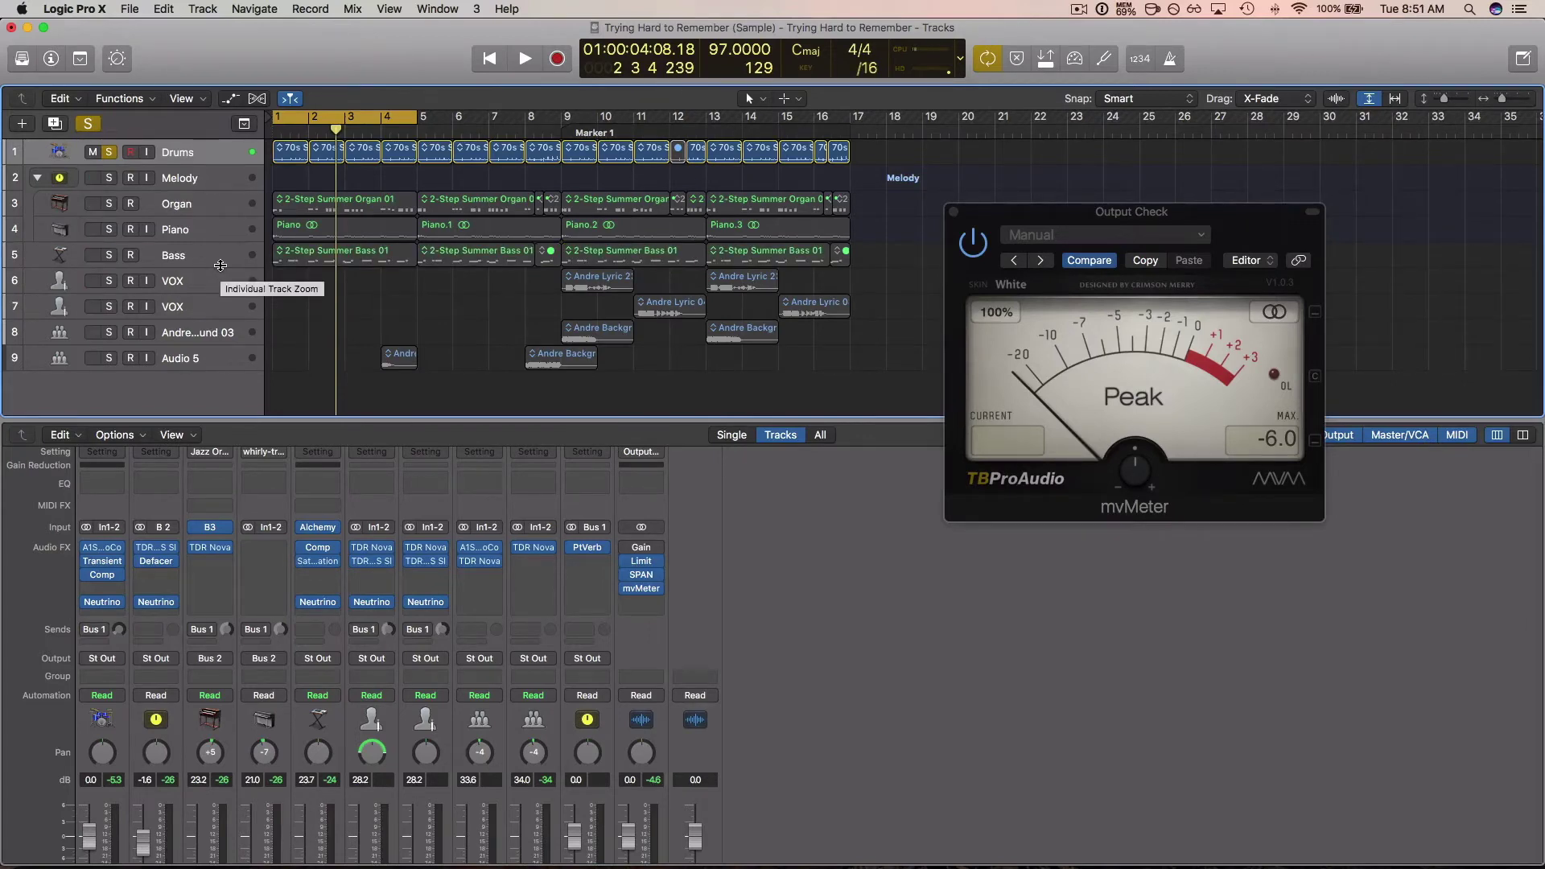
pyautogui.press('space')
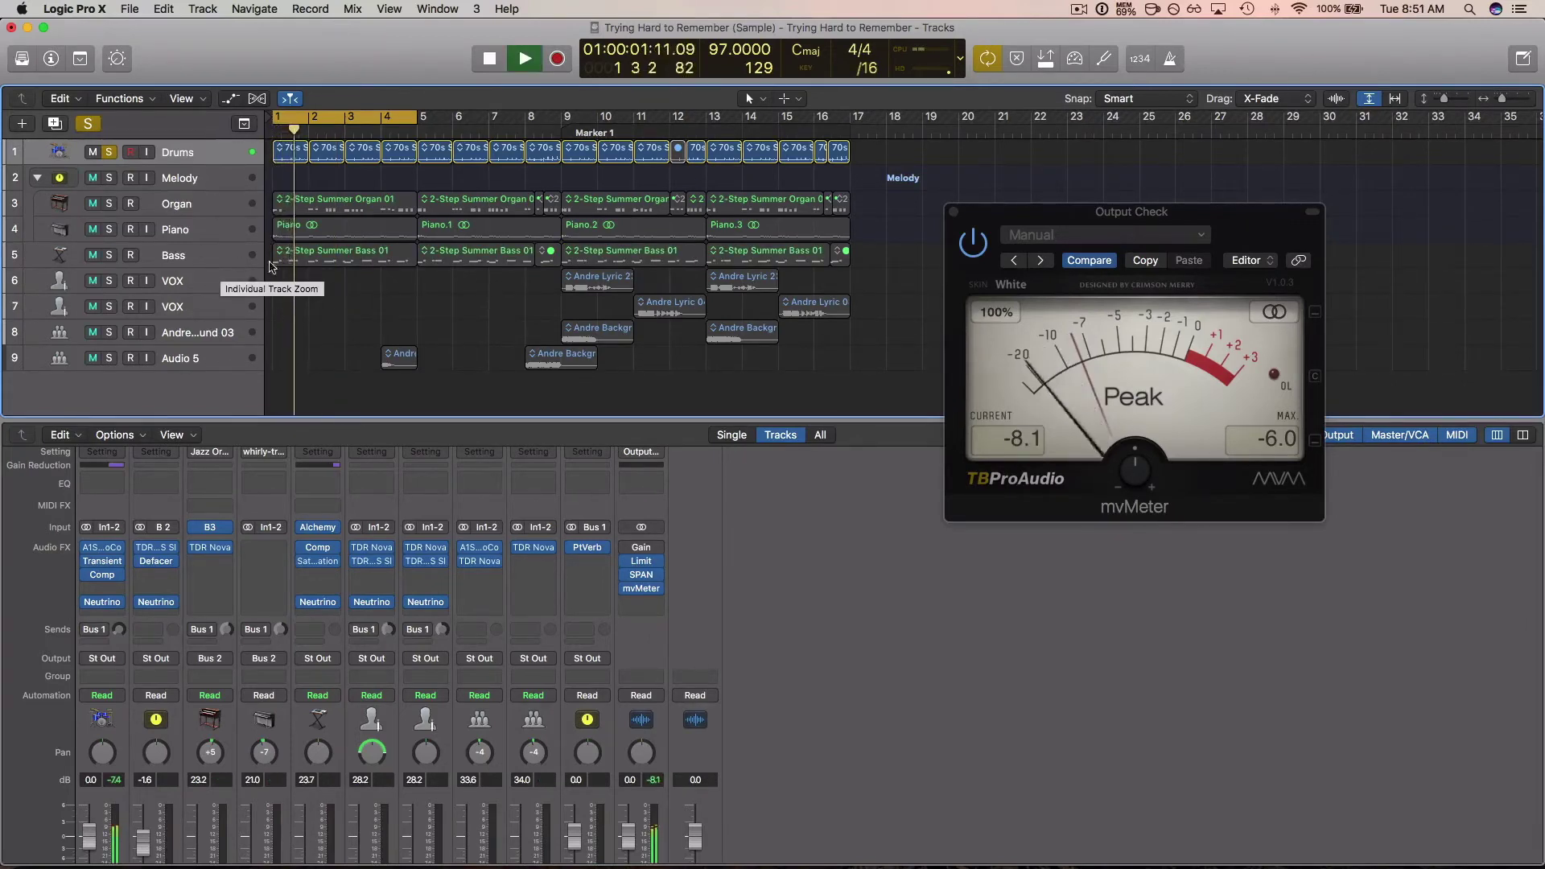
pyautogui.click(1139, 475)
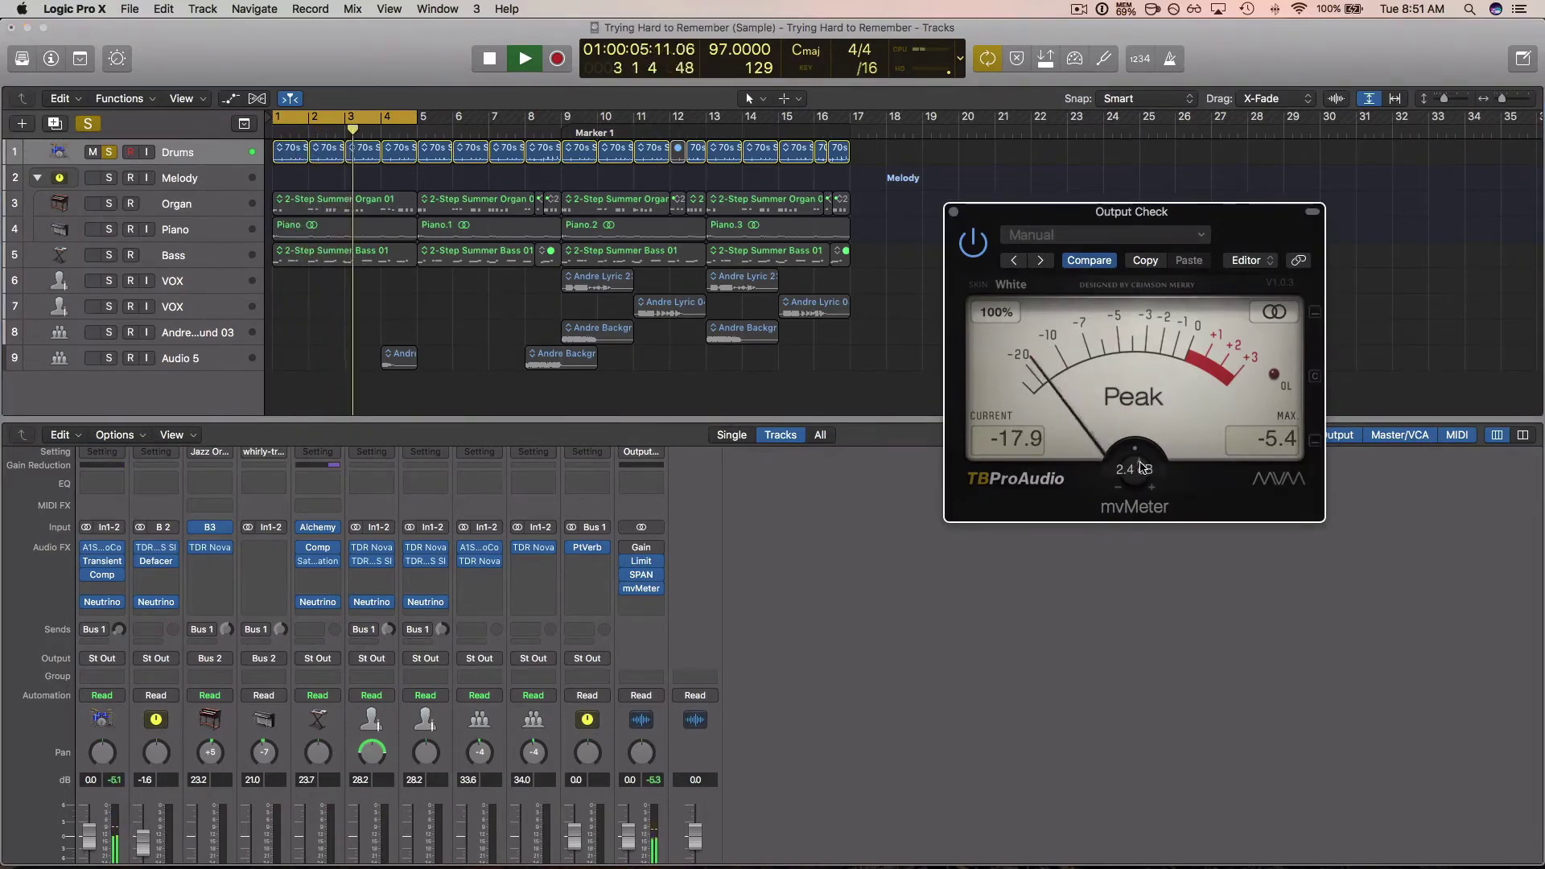
pyautogui.moveTo(1141, 466); pyautogui.dragTo(1143, 460)
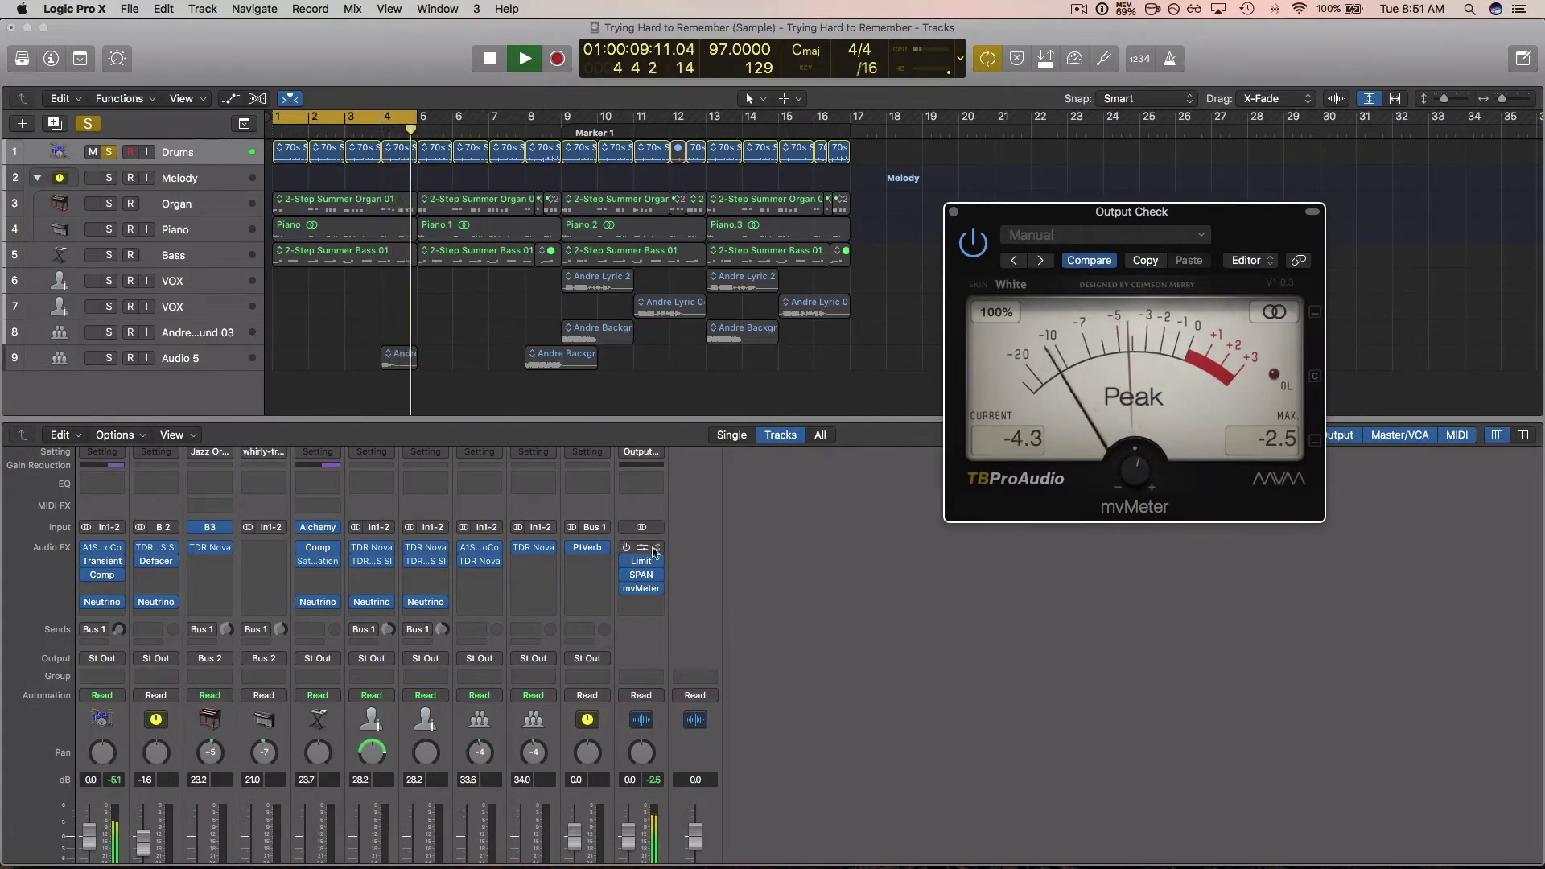
# - Check the peak level with the Bass soloed alongside the drums, clear both solos to meter the full mix, and stop playback
pyautogui.scroll(-5, 338, 810)
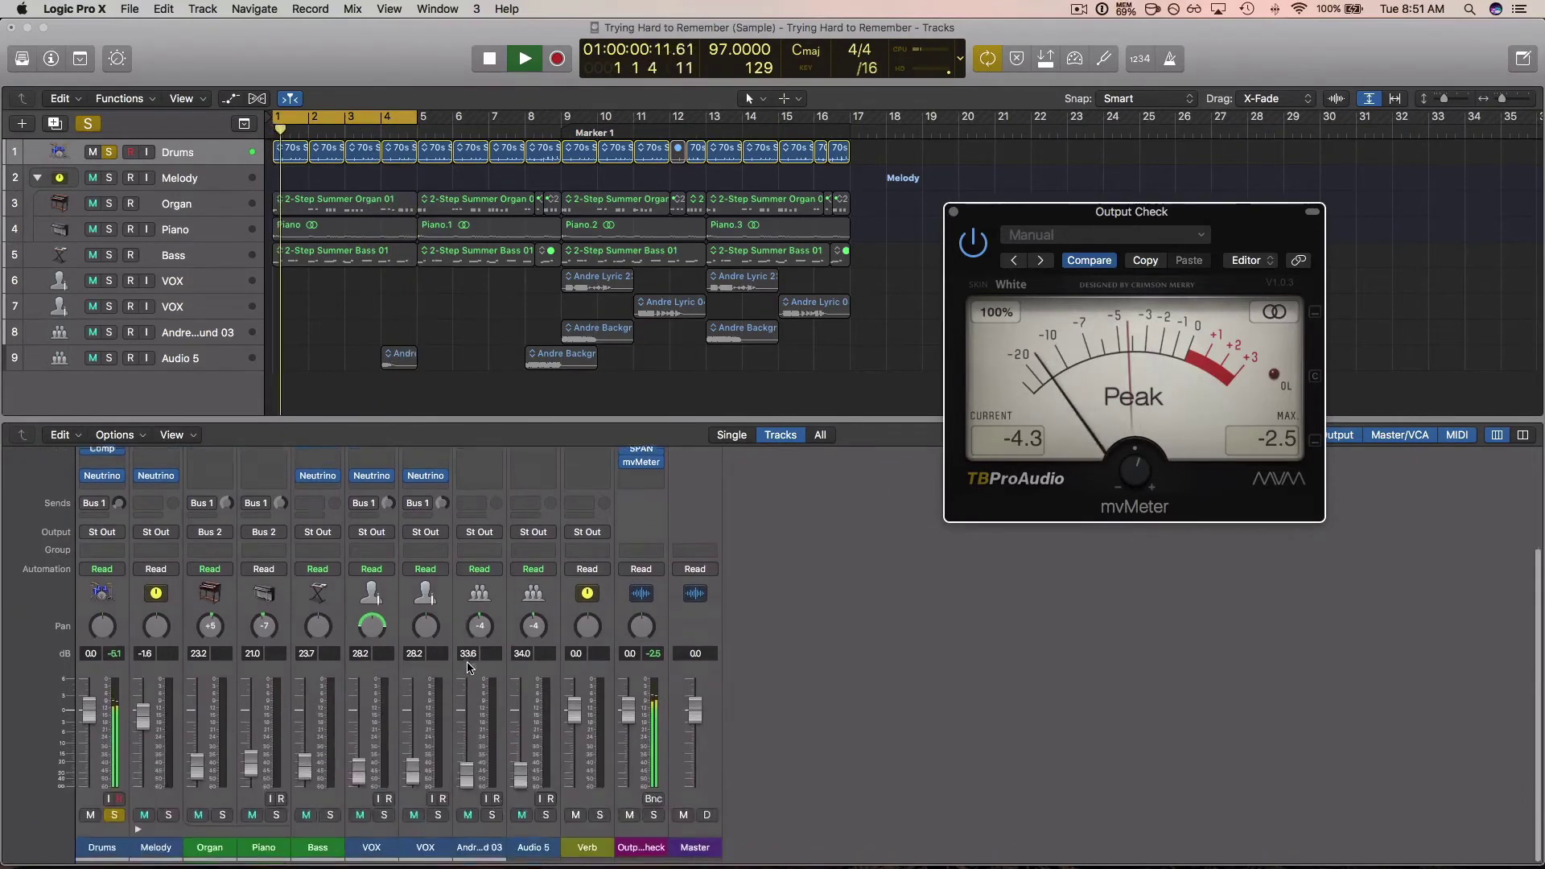
pyautogui.click(330, 817)
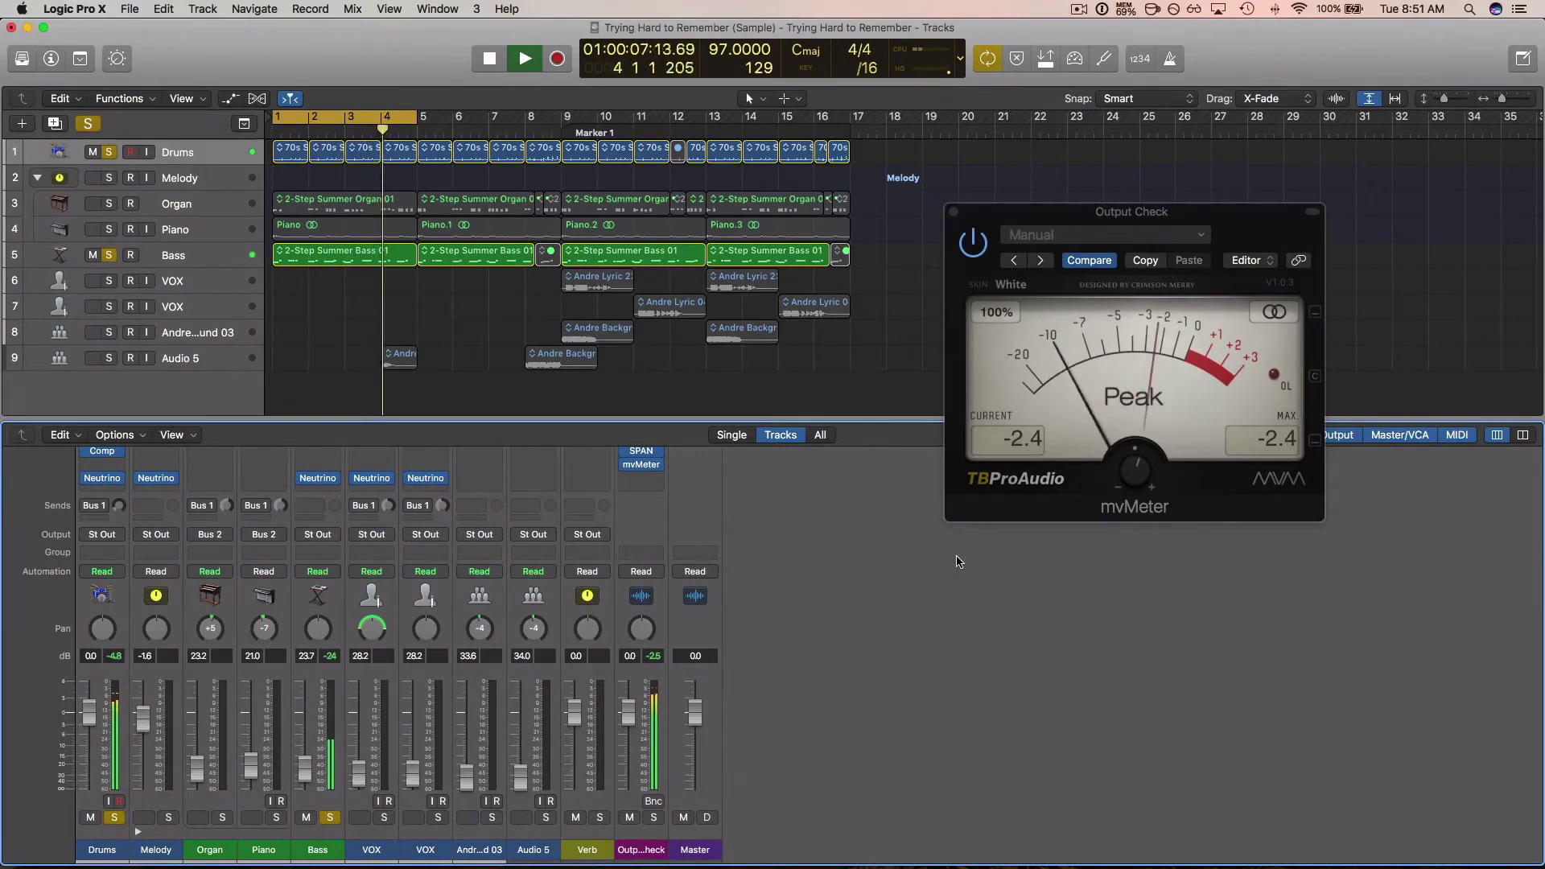
pyautogui.click(330, 817)
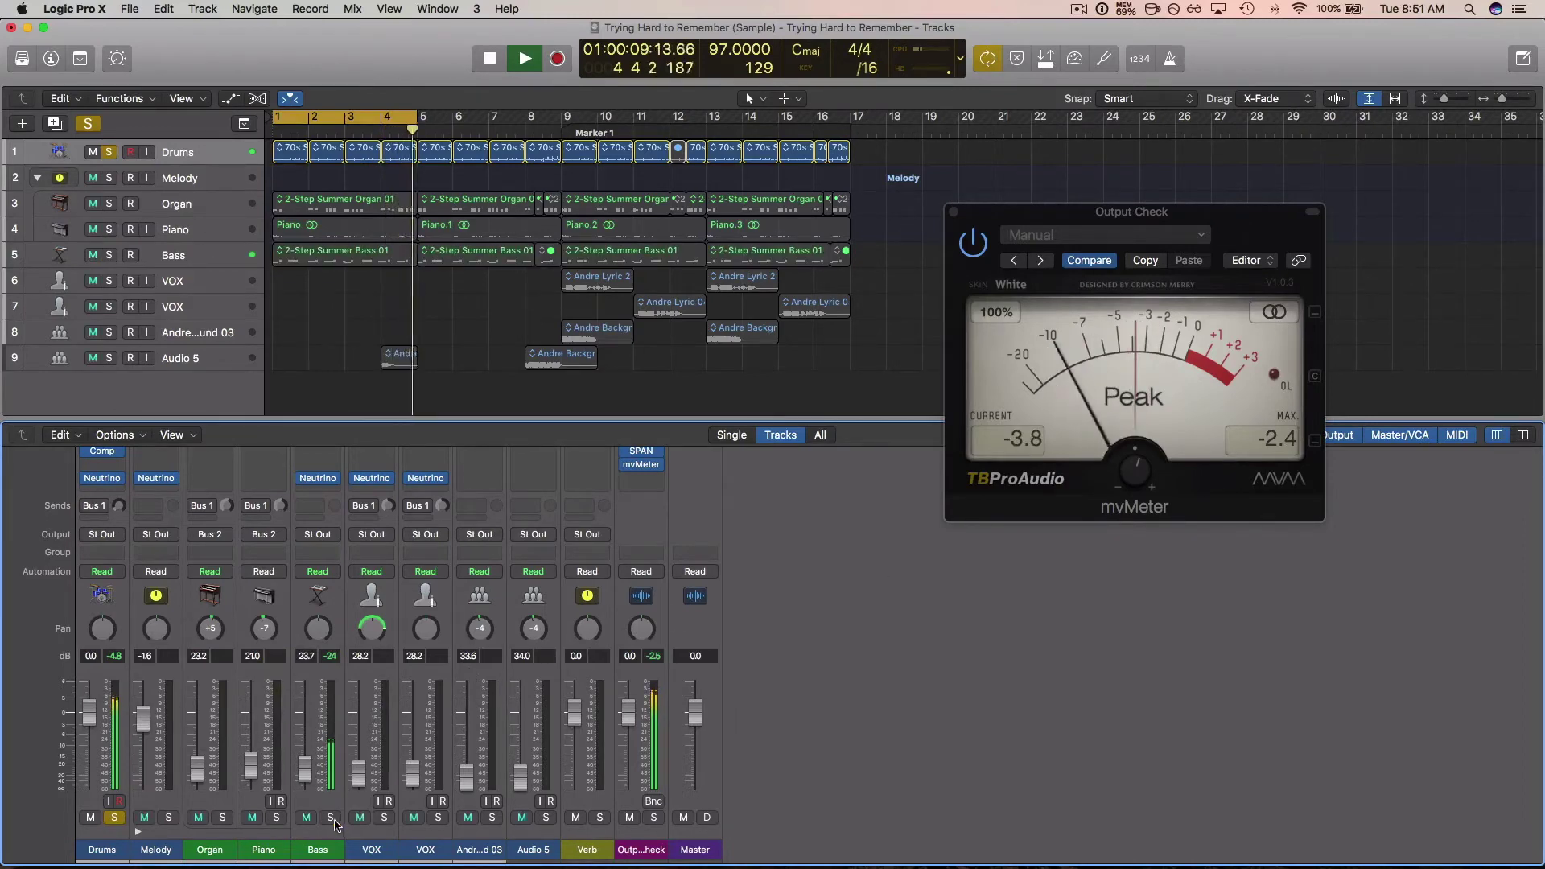
pyautogui.click(114, 817)
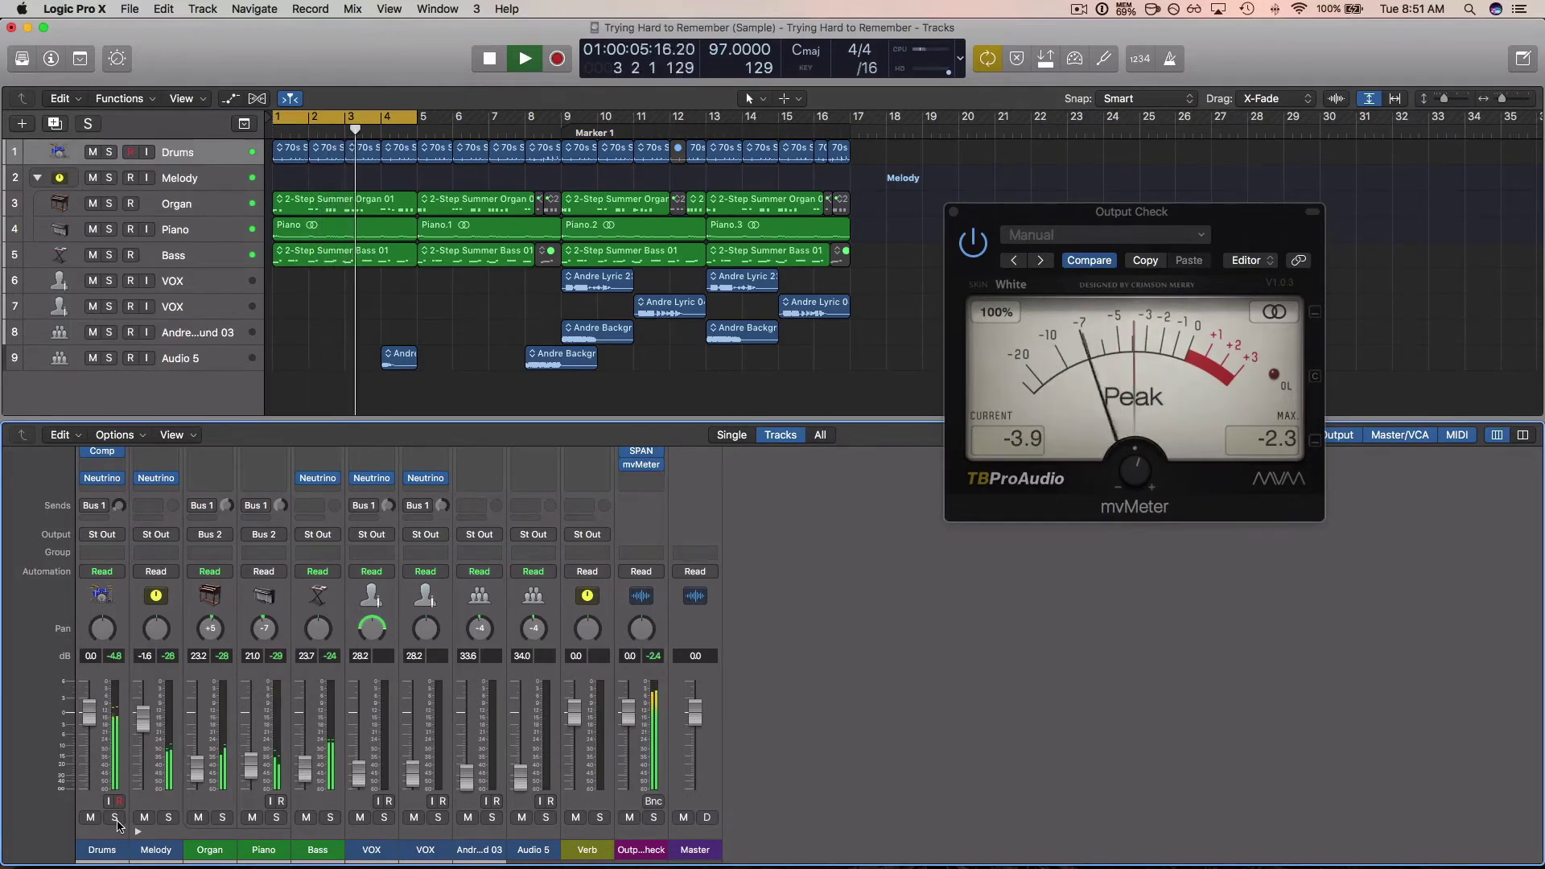
pyautogui.press('space')
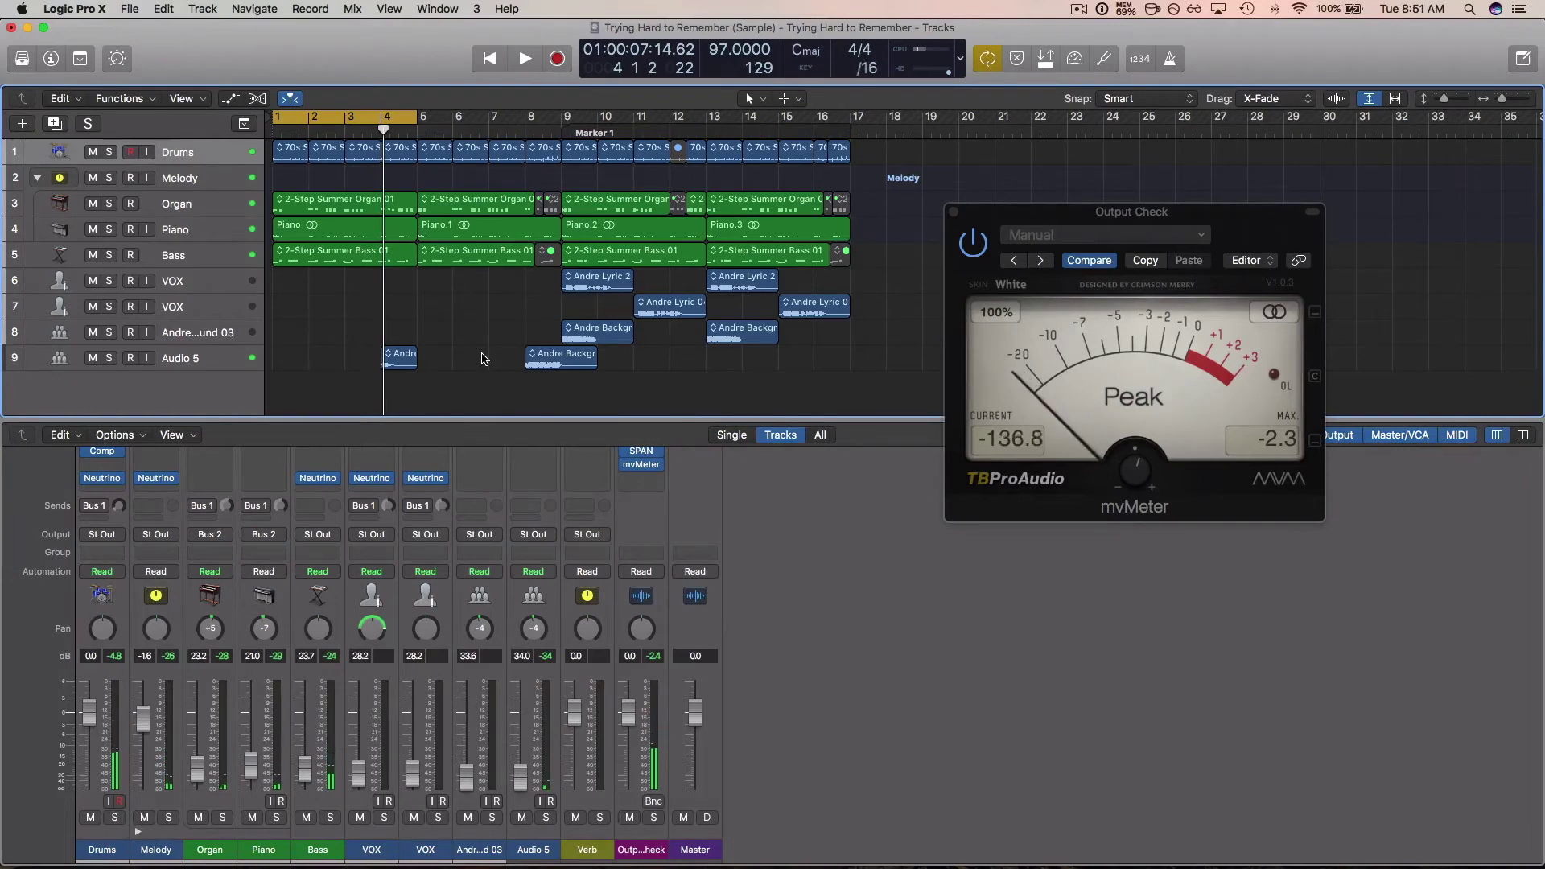
pyautogui.click(1153, 475)
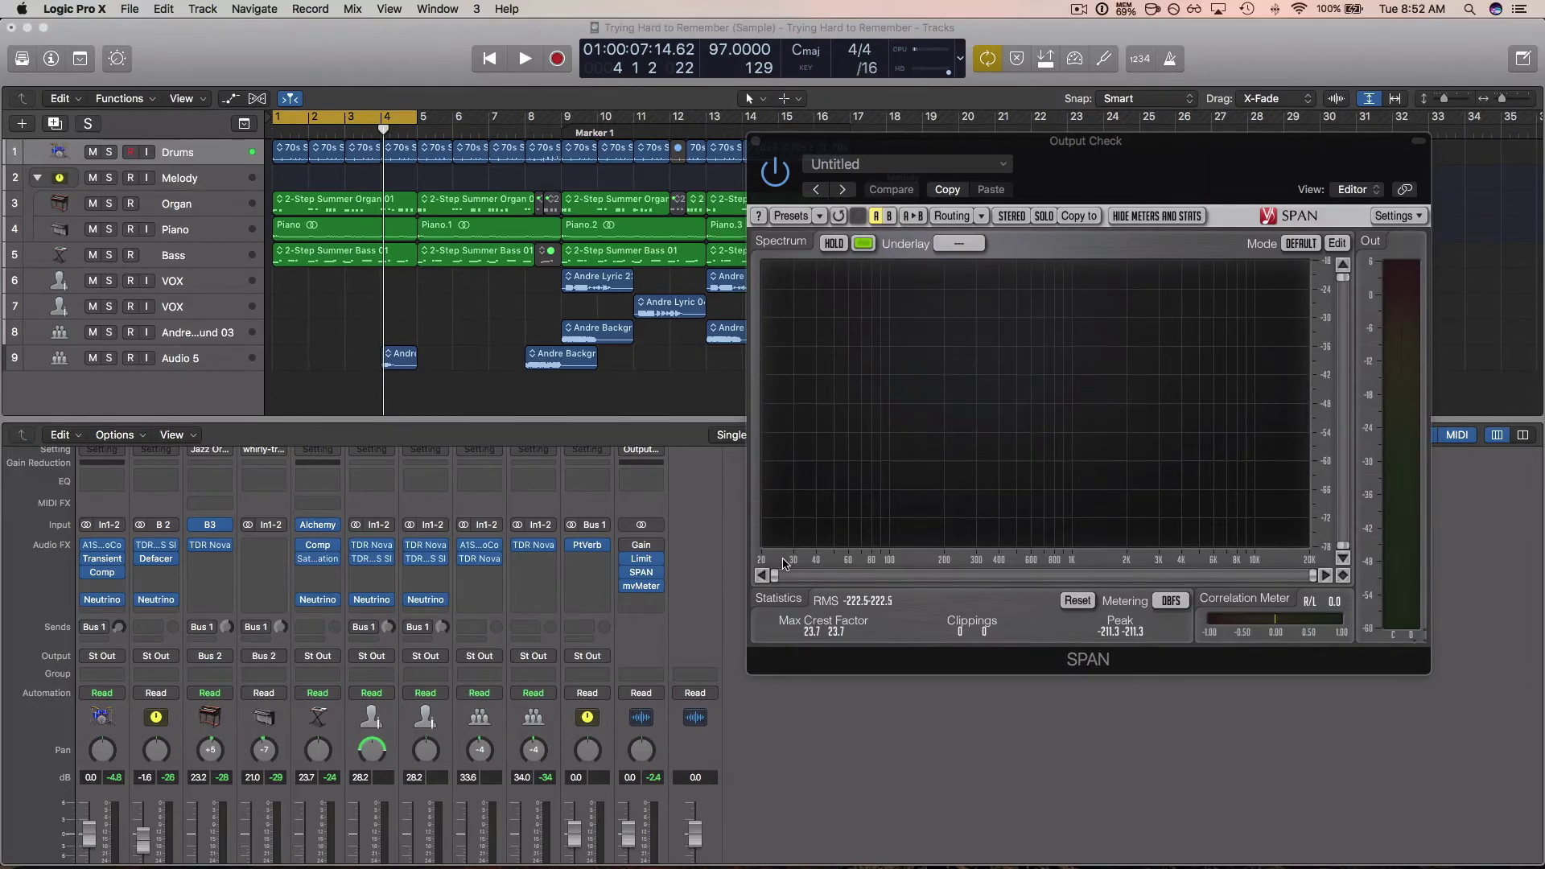
# - Play the full mix with SPAN open to examine its frequency spectrum, and stop playback
pyautogui.click(461, 338)
pyautogui.press('space')
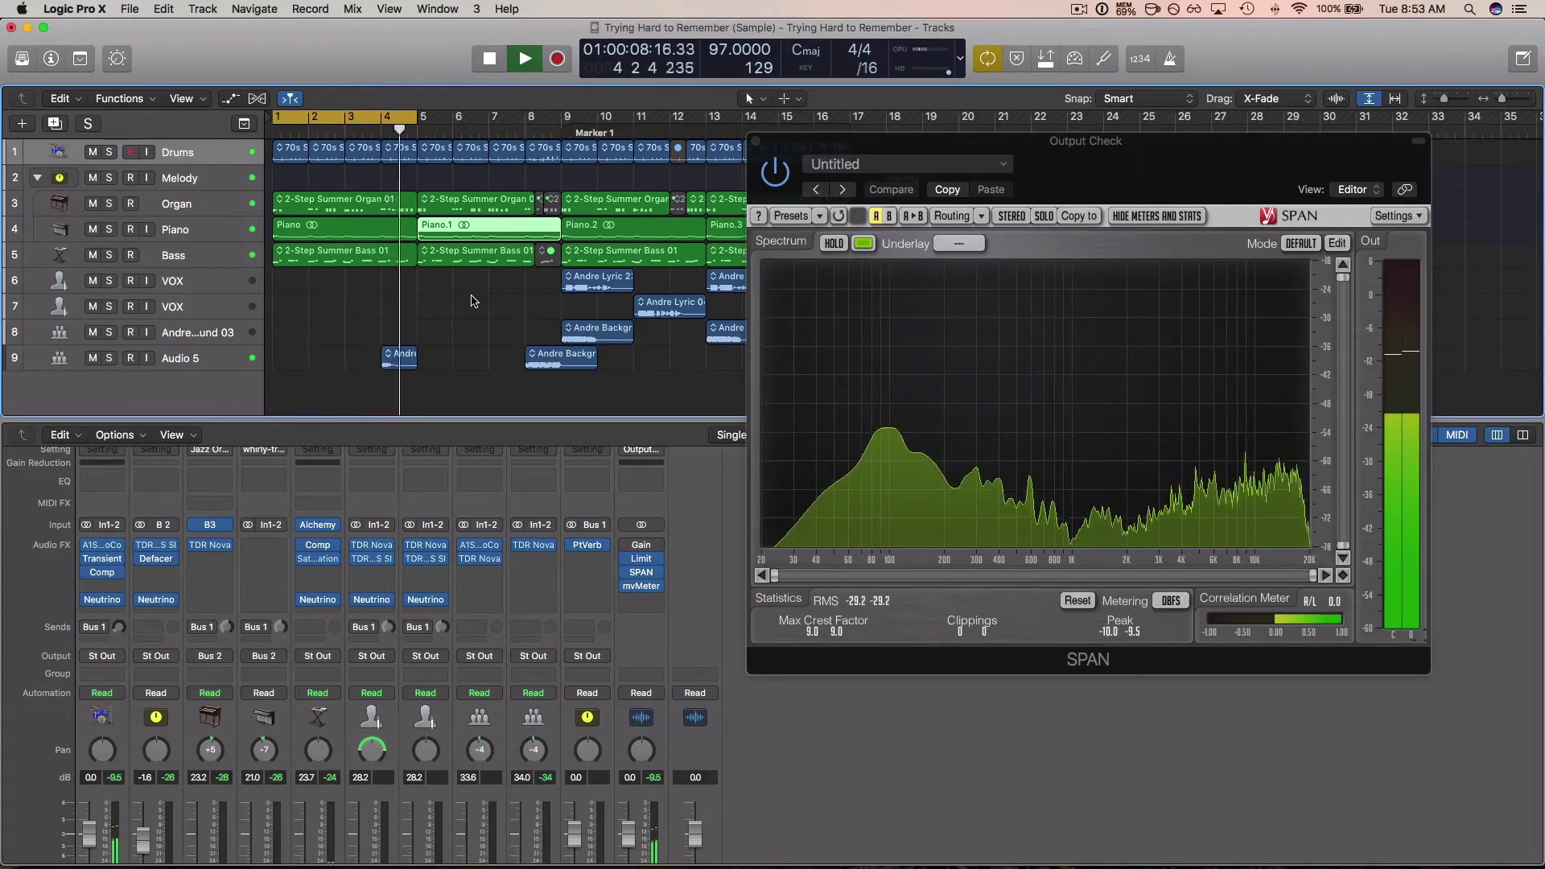
pyautogui.press('space')
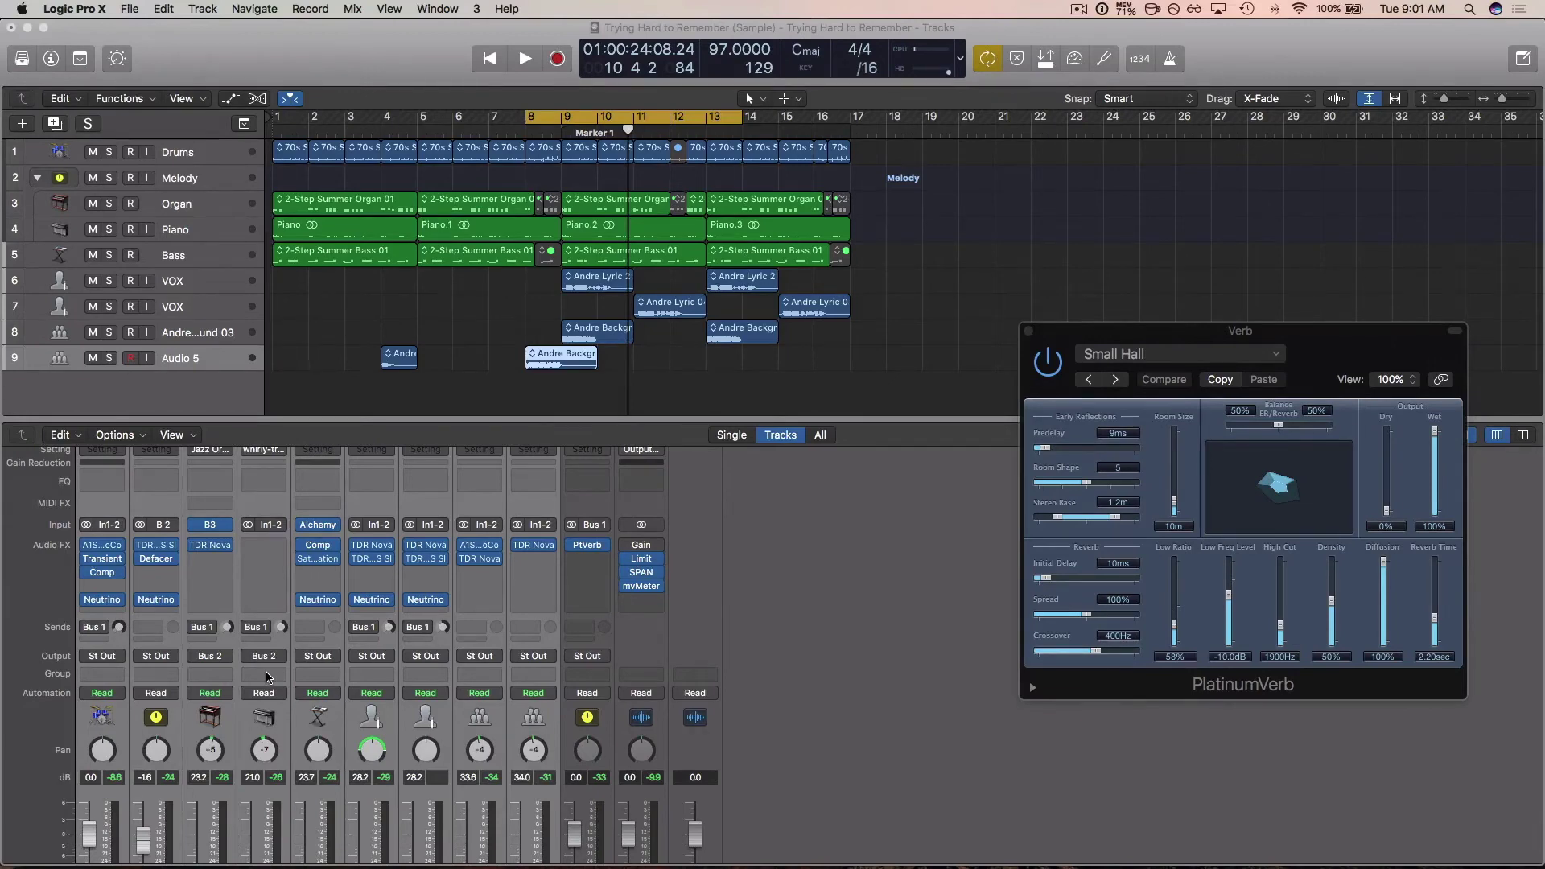
# - Play the mix without and with the Bus 1 reverb sends, stop playback with them on and close the PlatinumVerb window
pyautogui.press('space')
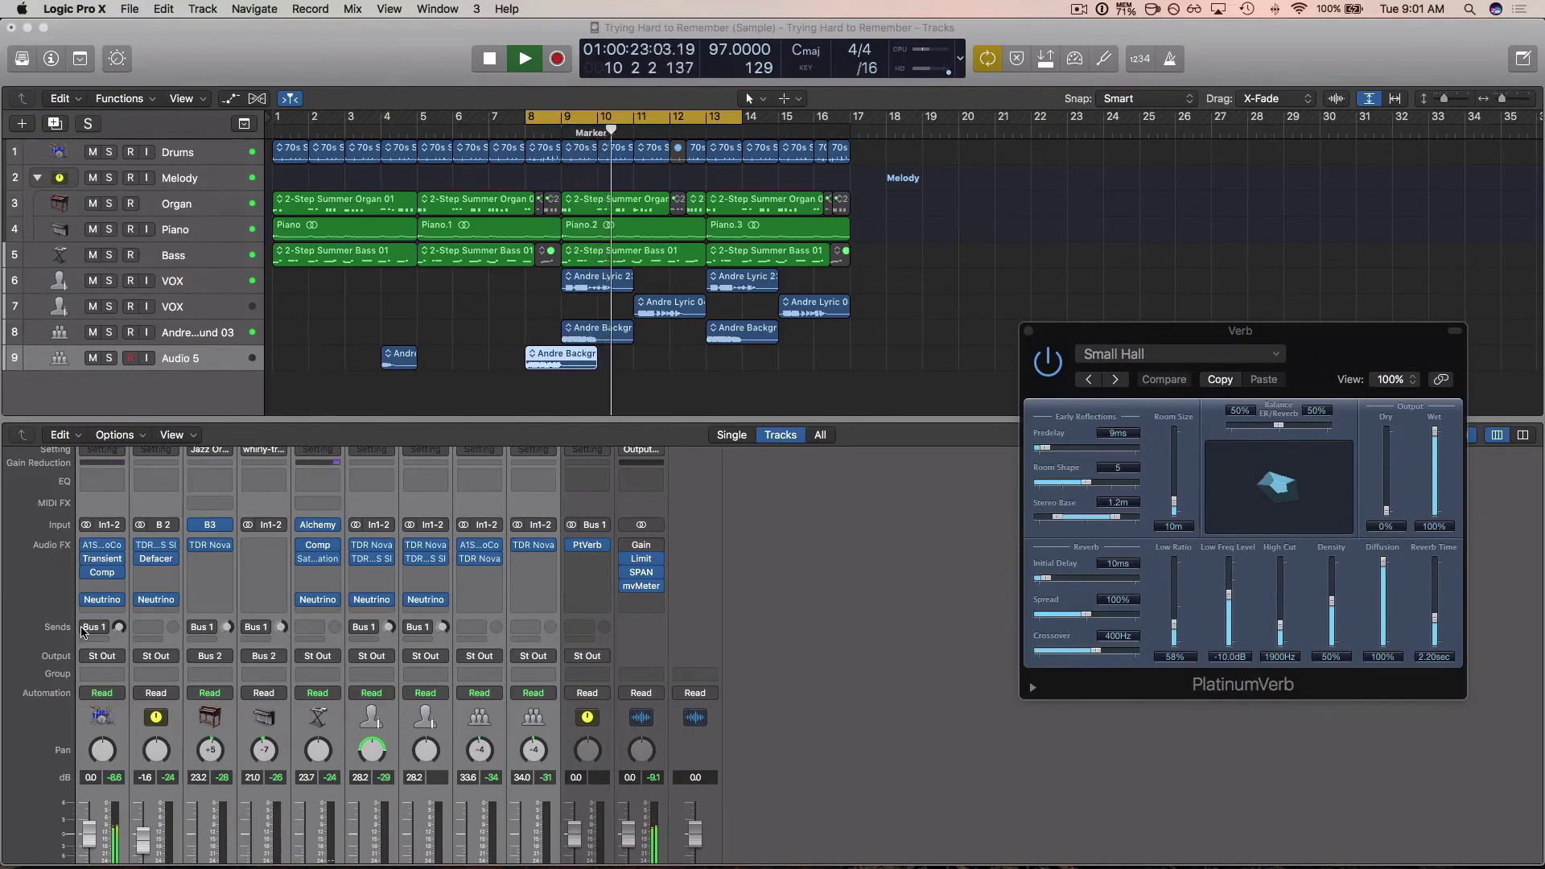
pyautogui.press('Return')
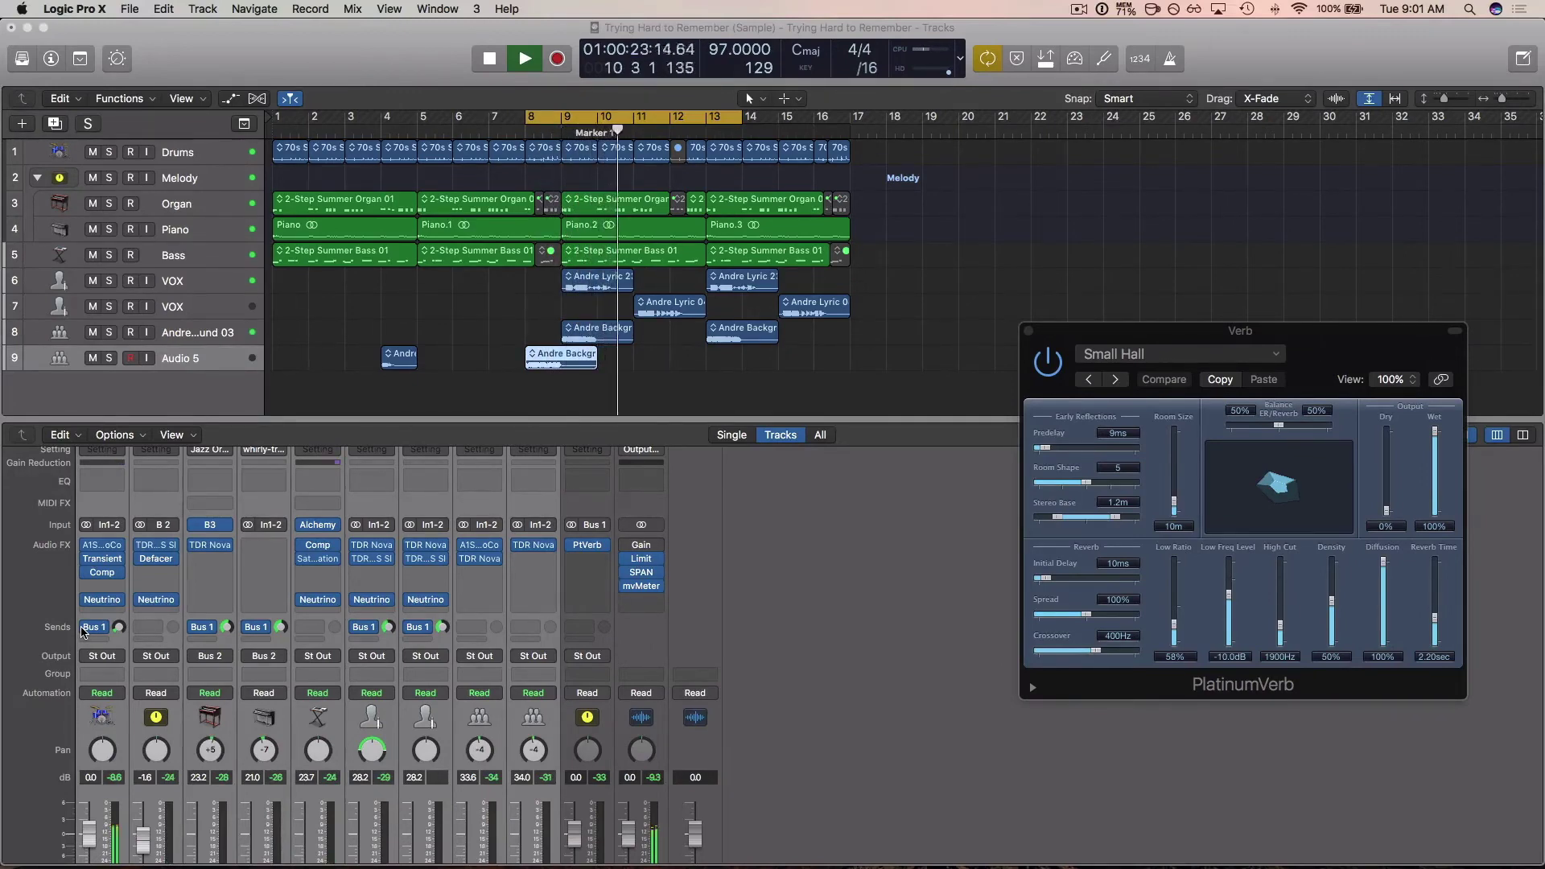
pyautogui.press('space')
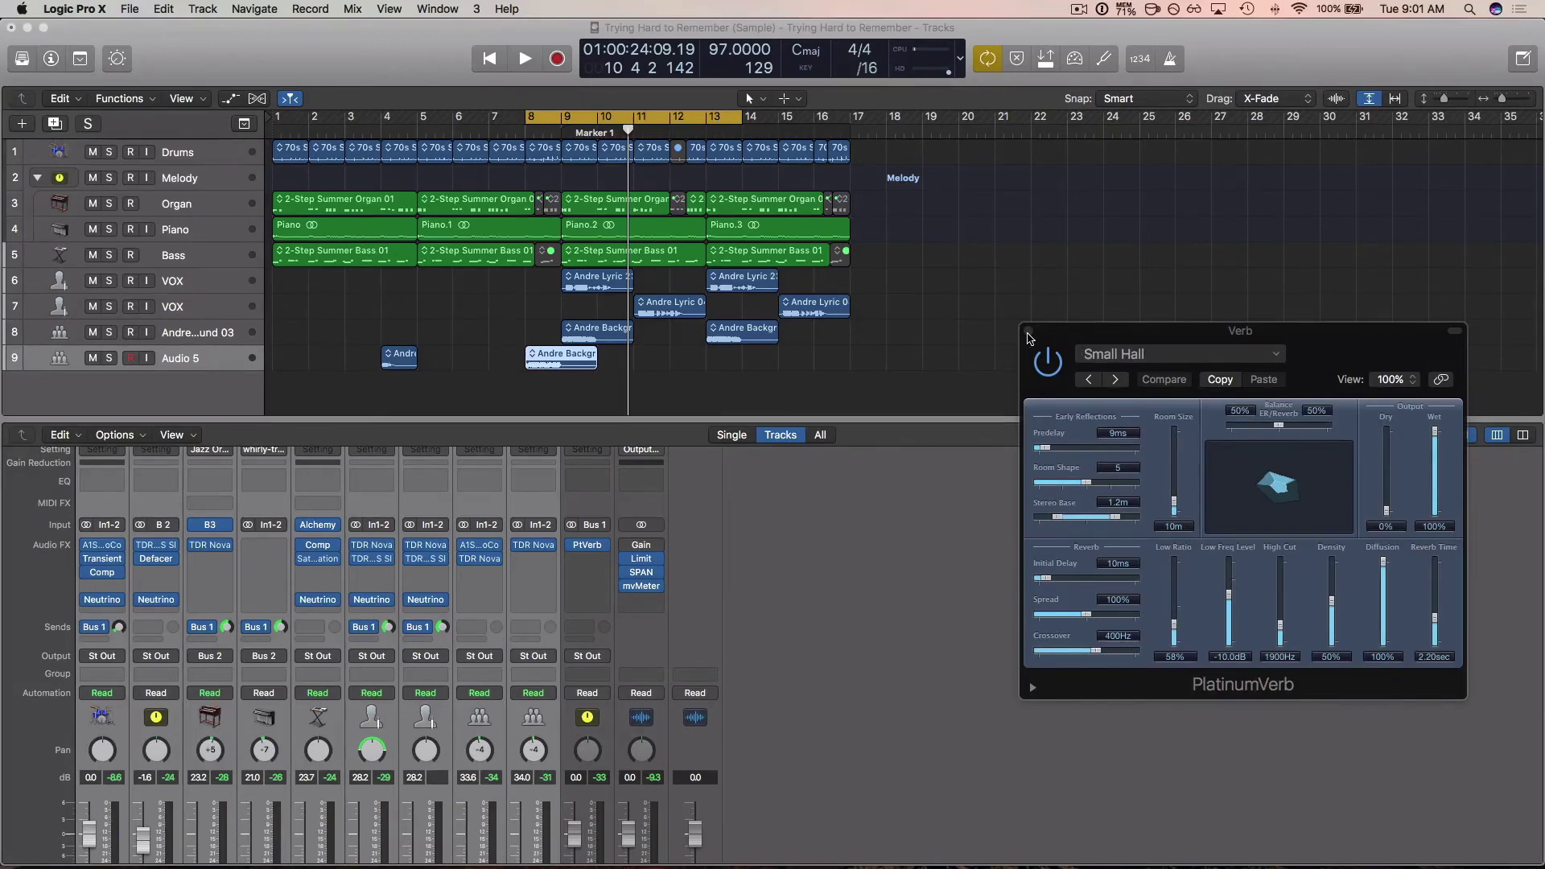
pyautogui.click(1028, 331)
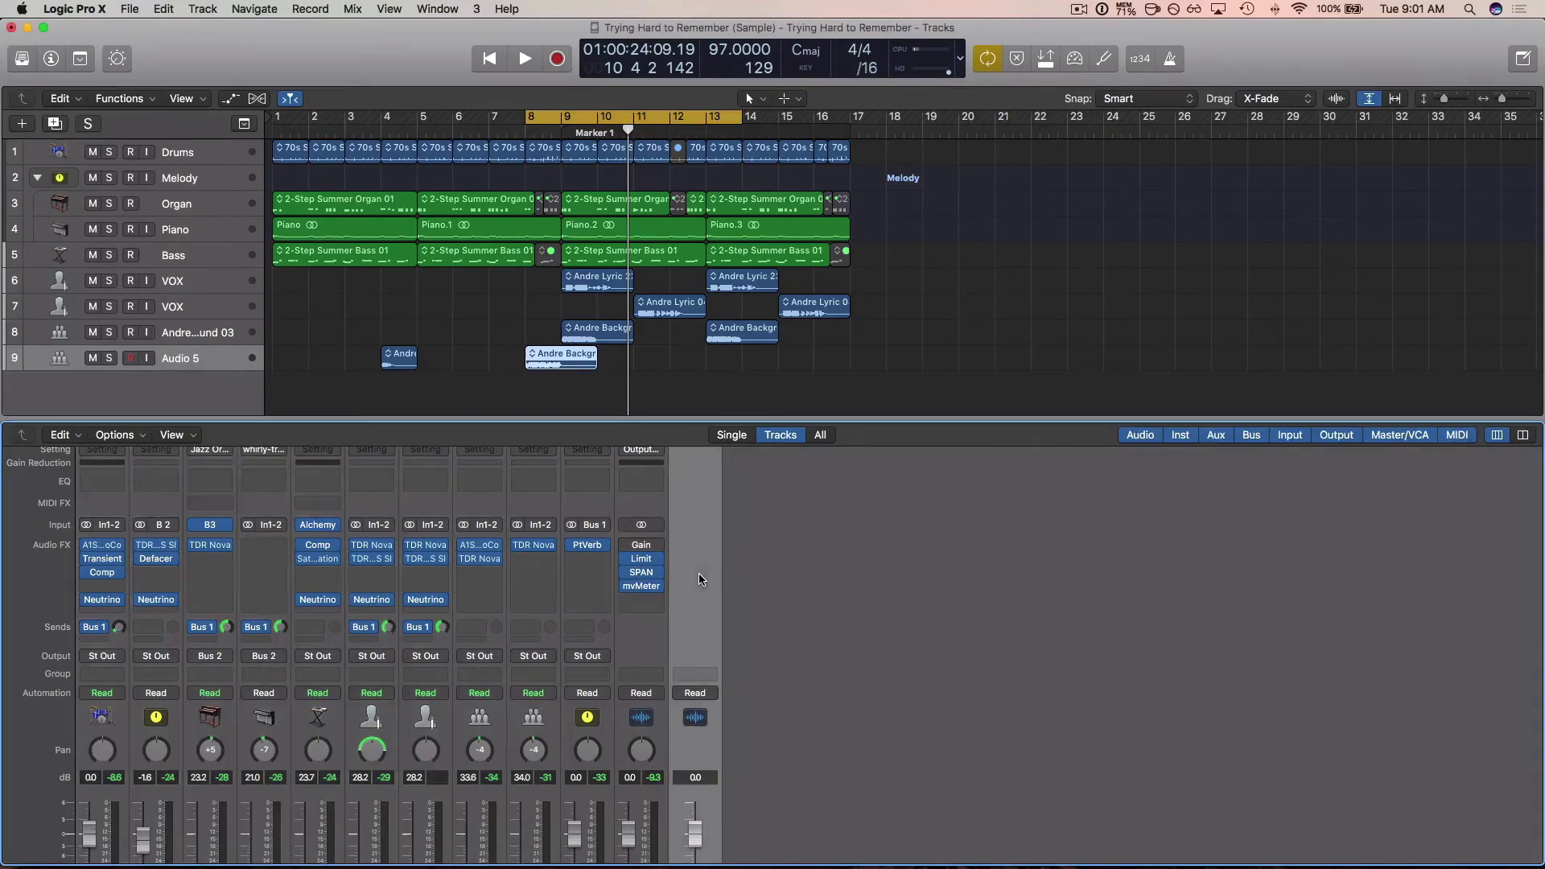
# - Open the Output Check channel's Gain plug-in, move its window below the Melody marker area and play the mix with it bypassed
pyautogui.click(641, 547)
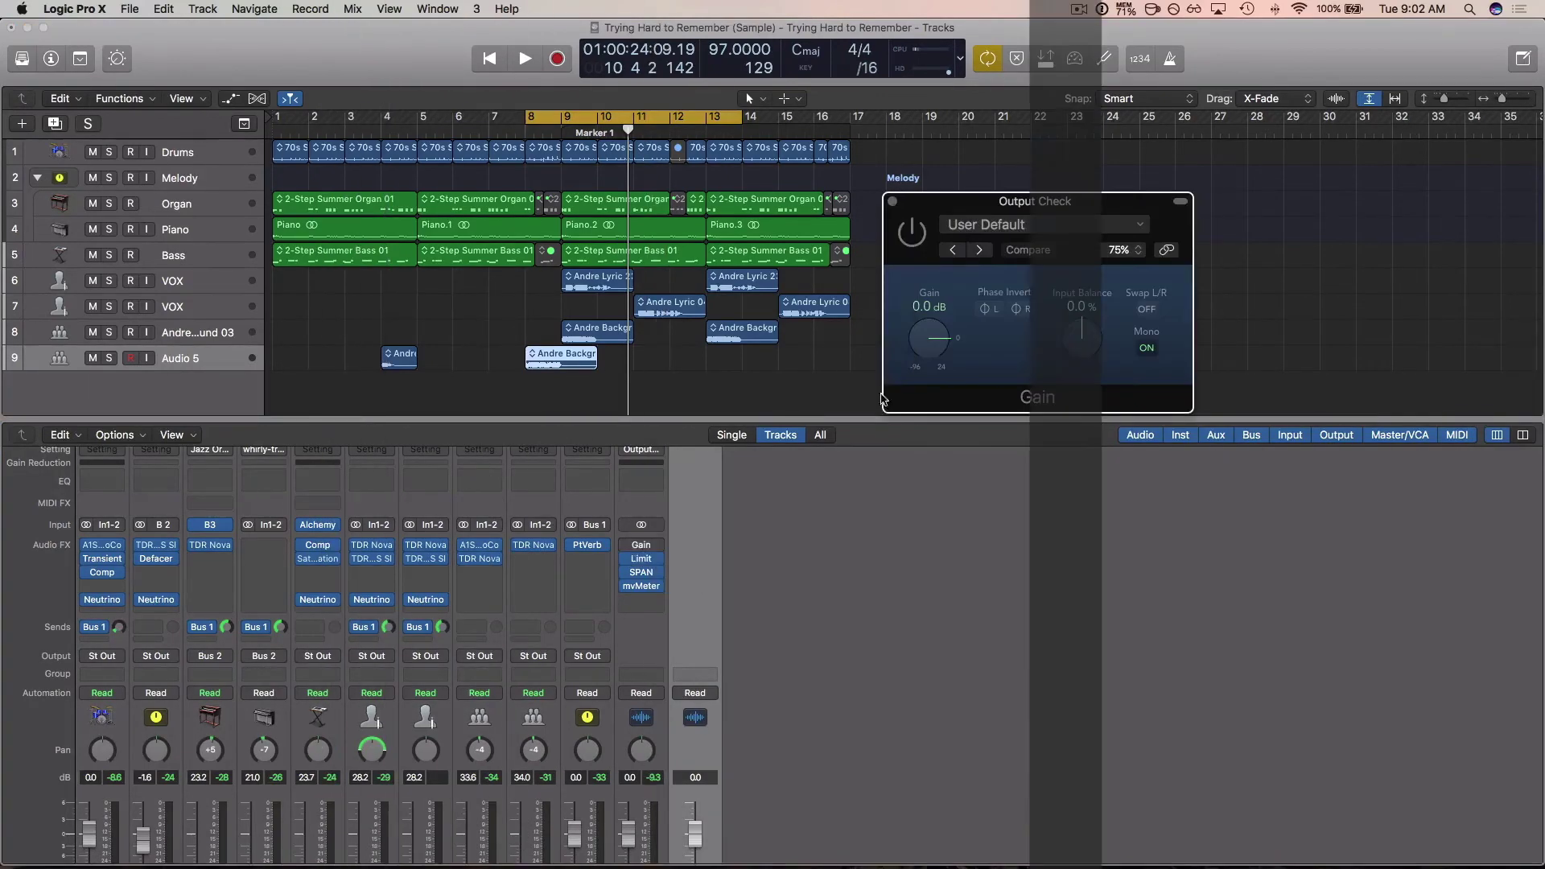
pyautogui.moveTo(924, 311); pyautogui.dragTo(889, 322)
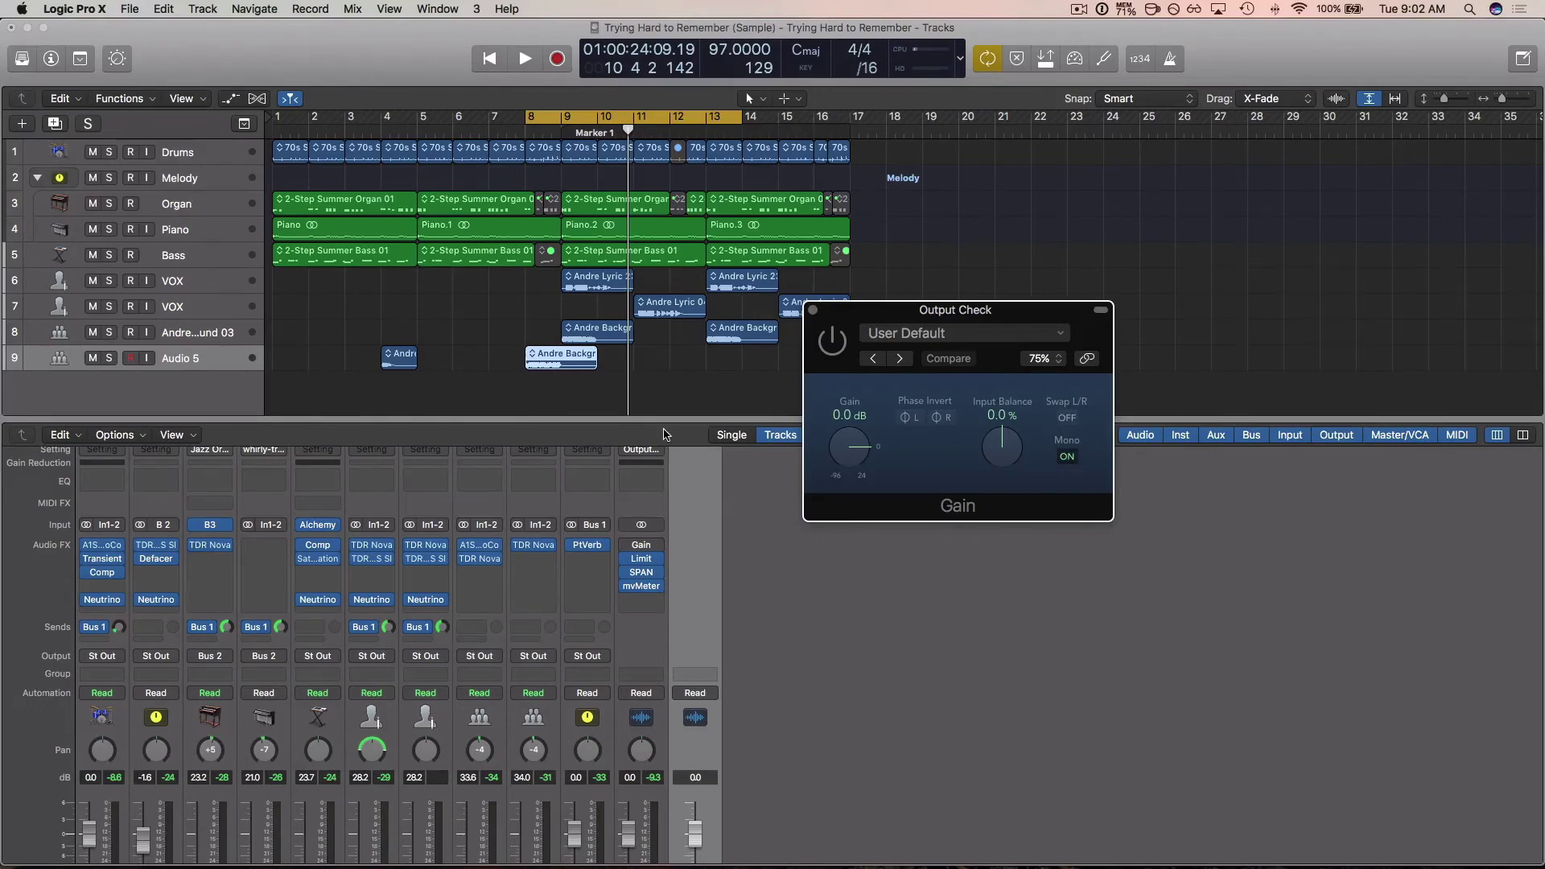
pyautogui.press('space')
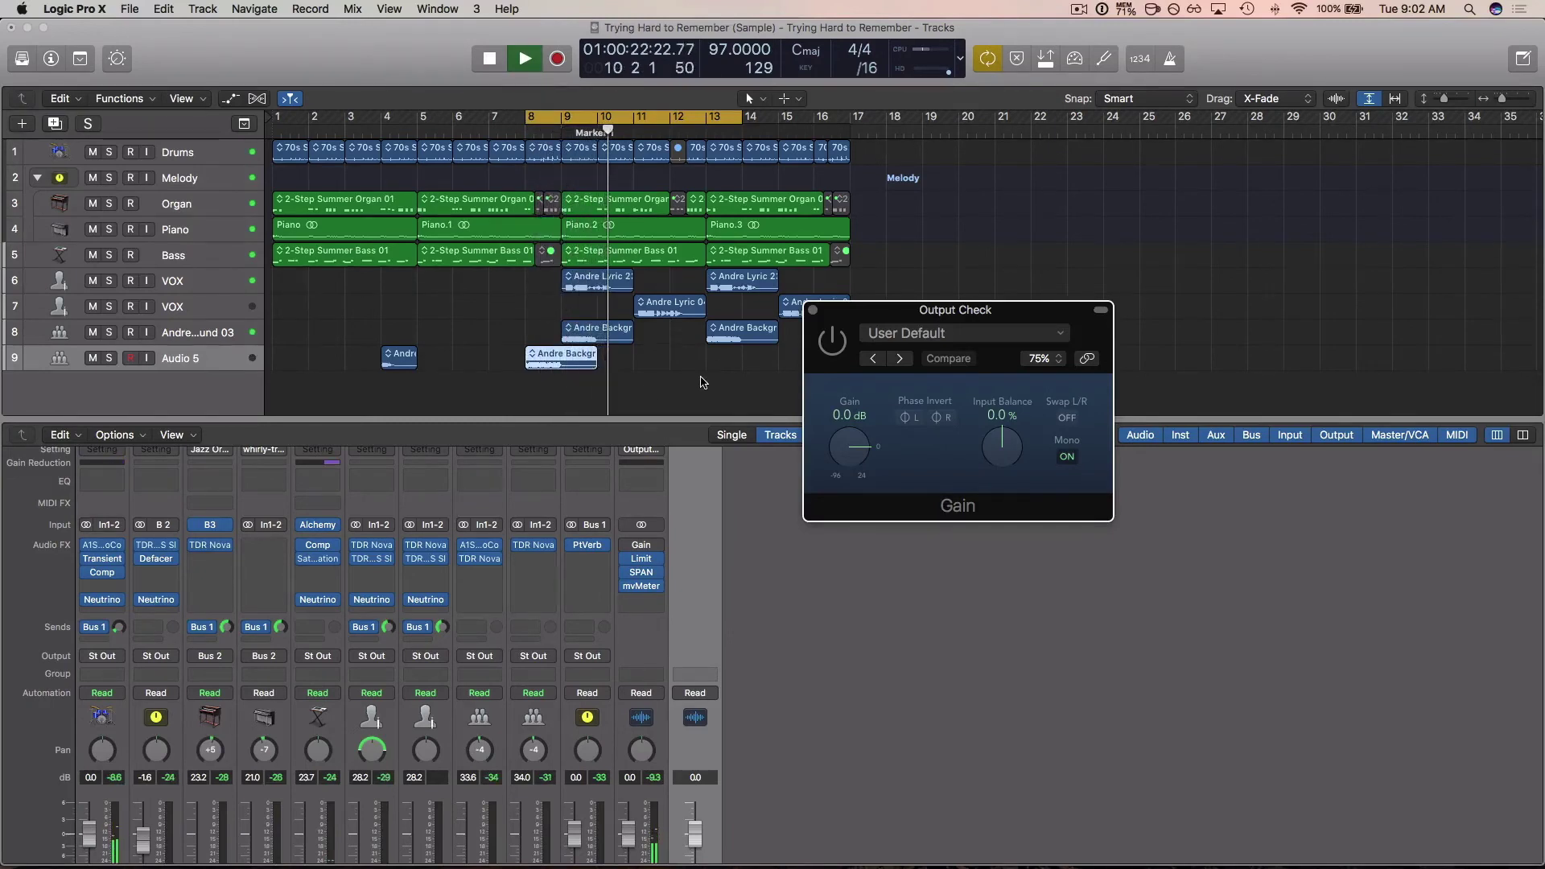
pyautogui.press('space')
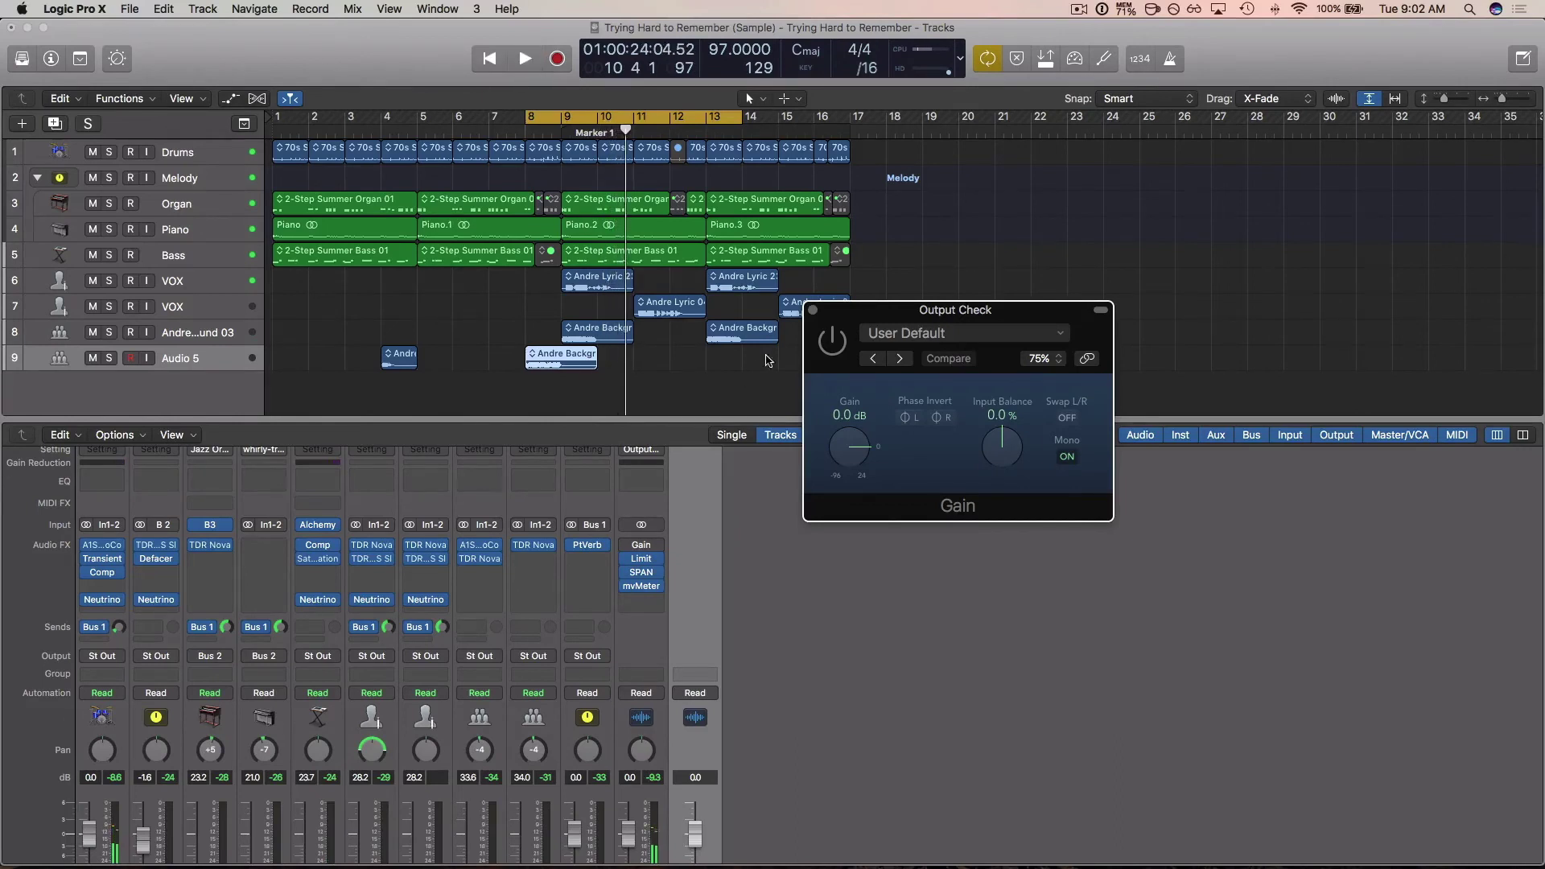
# - Turn on Gain to replay the mix in mono, stop playback and select the first region on the upper VOX track
pyautogui.press('space')
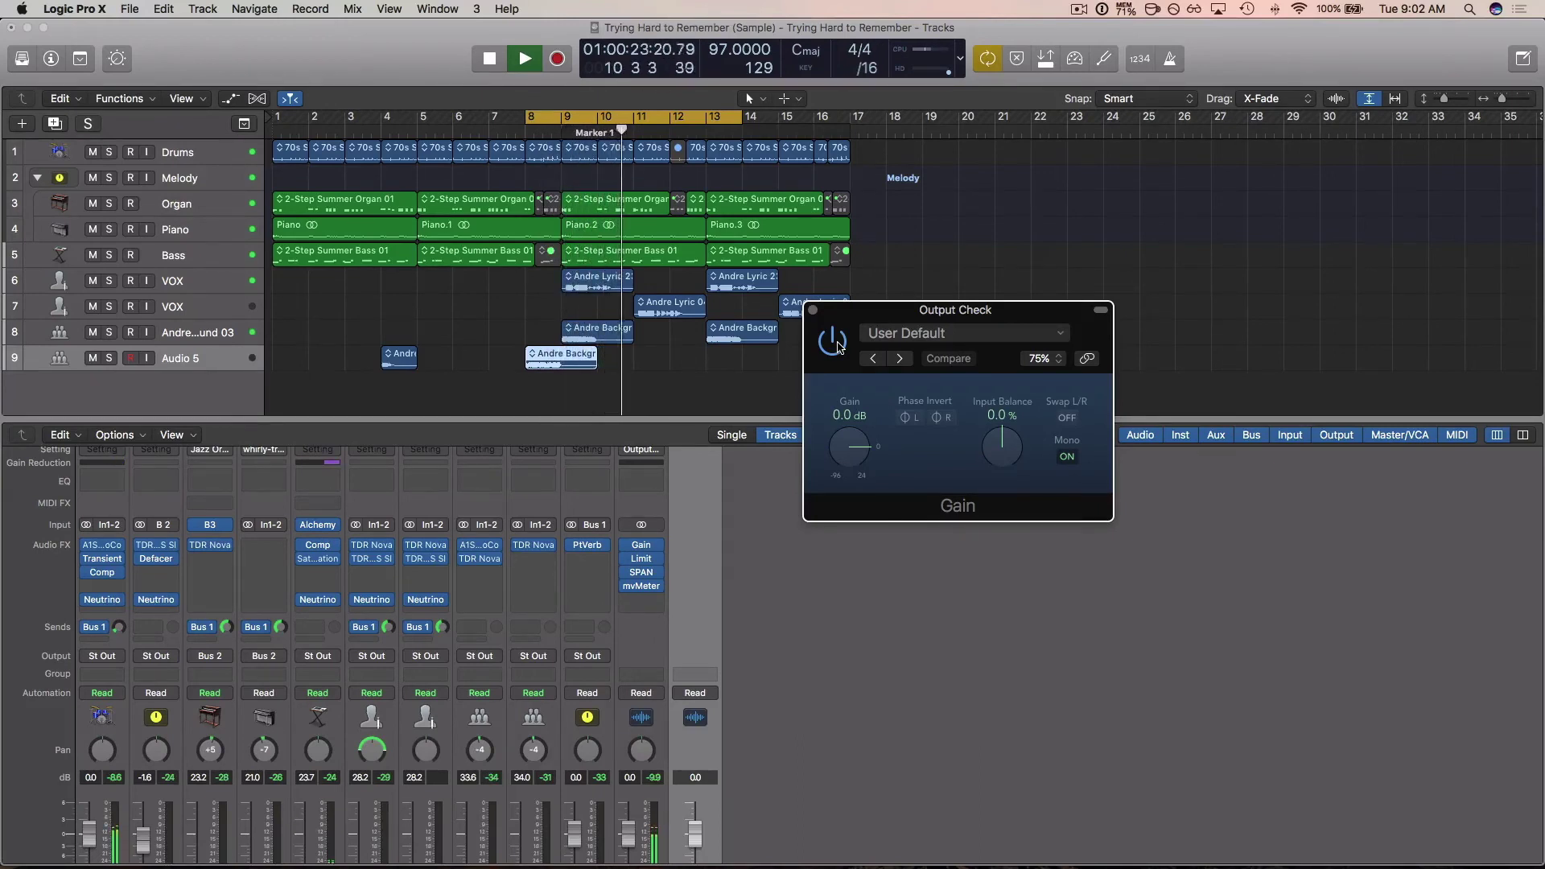
pyautogui.press('space')
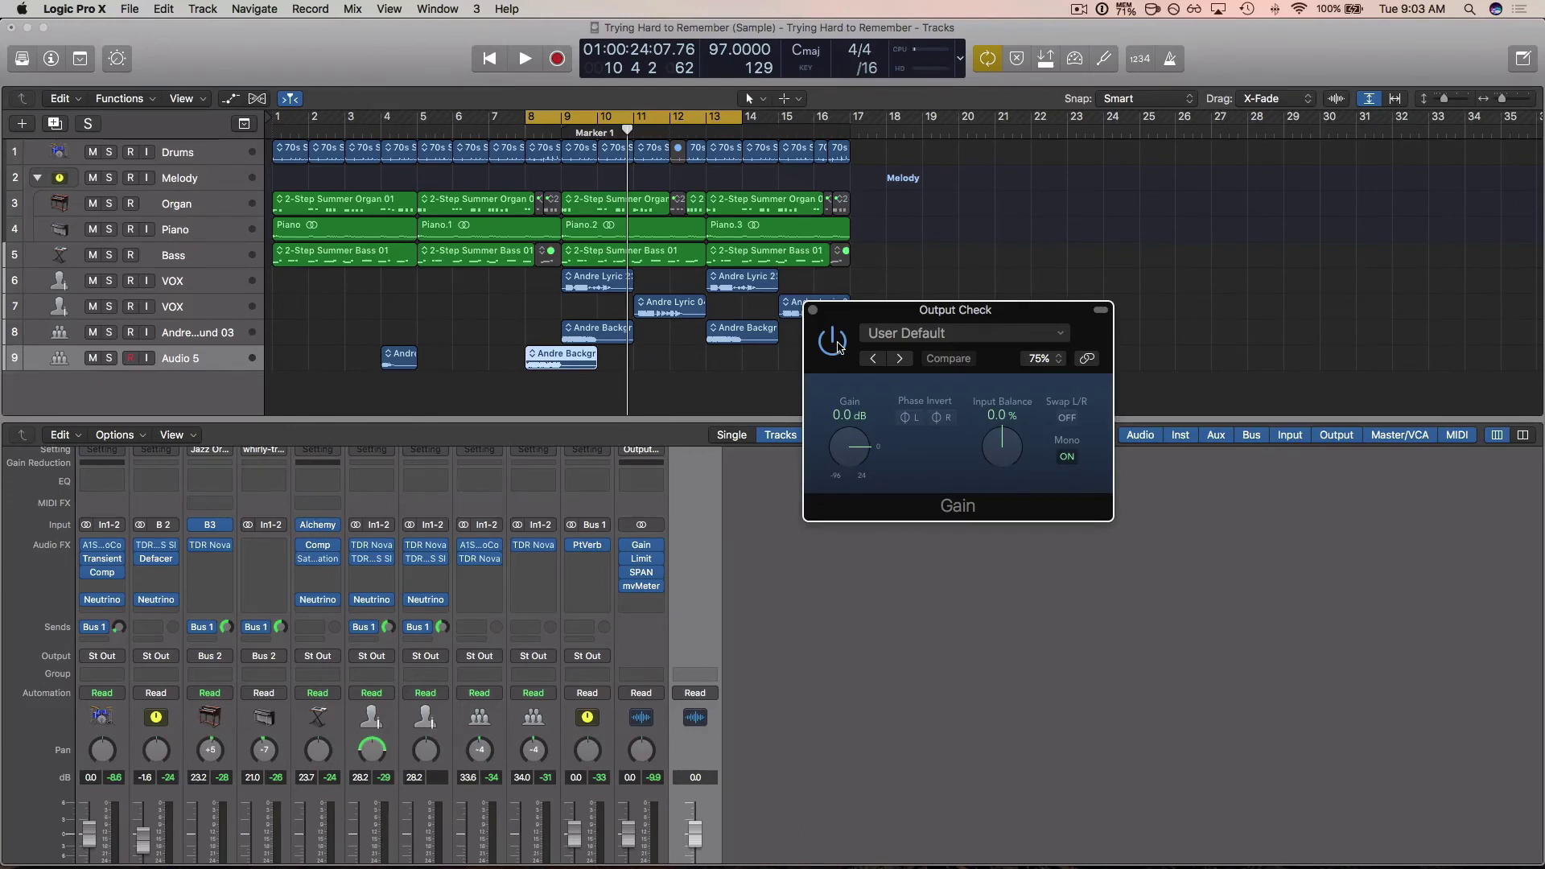
pyautogui.click(597, 286)
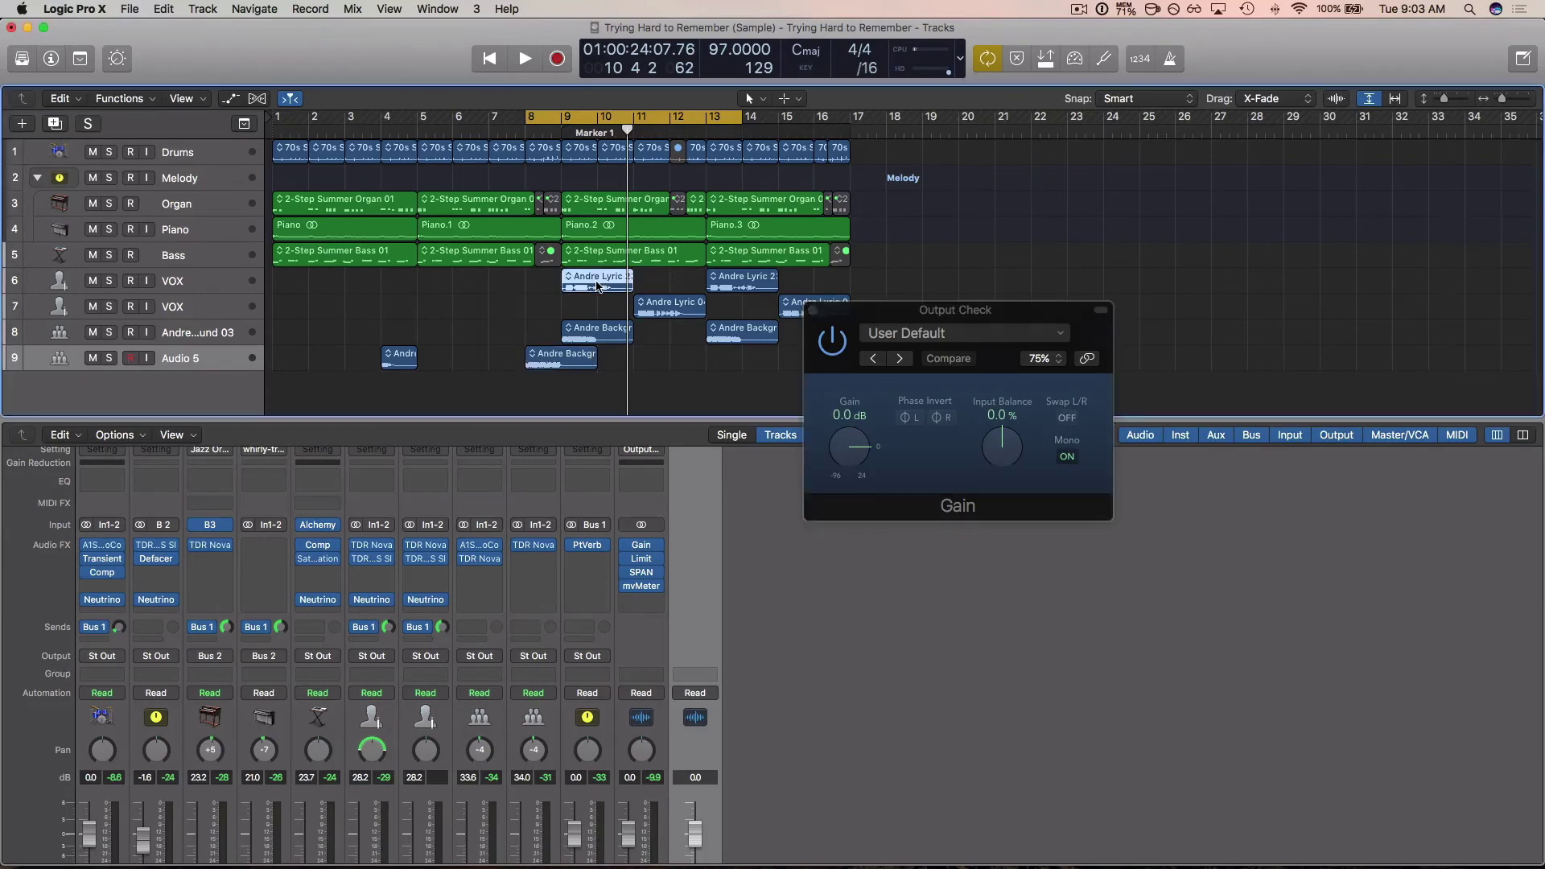